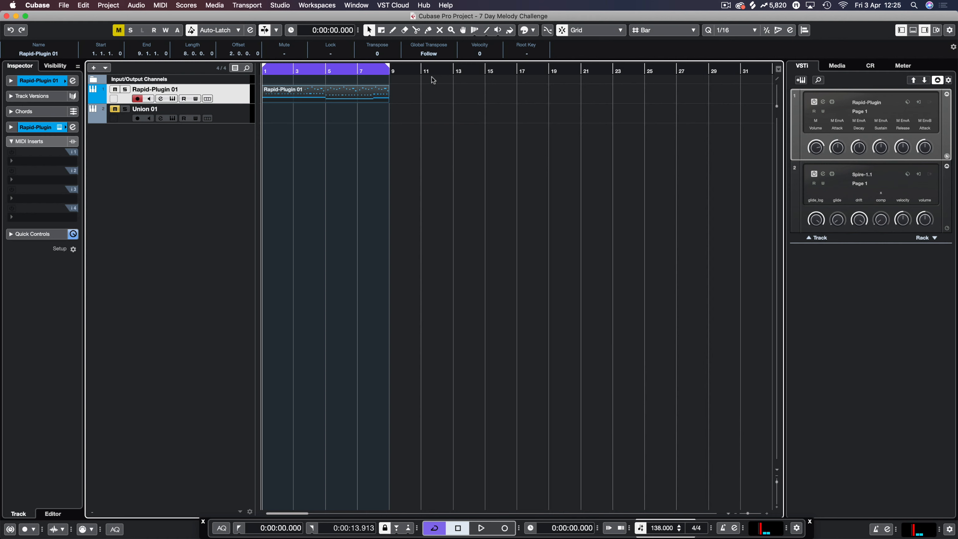
Play the Rapid-Plugin 01 part, view its Rapid instrument window, then stop and return to the project start
click(393, 151)
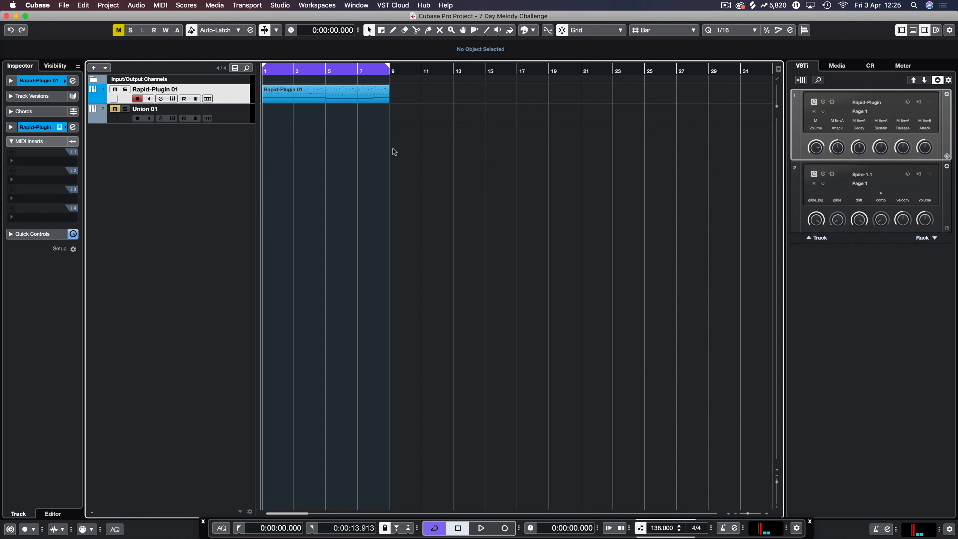
key(space)
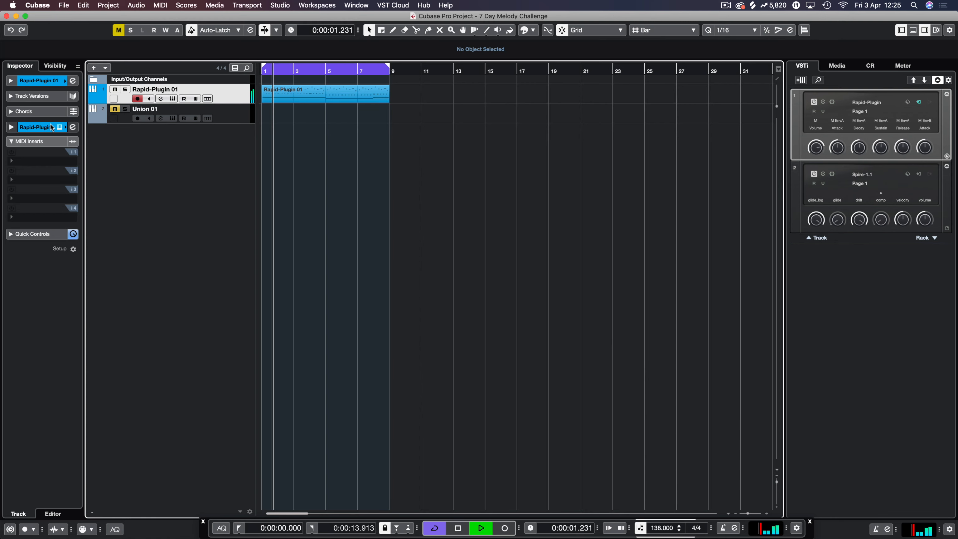
click(60, 128)
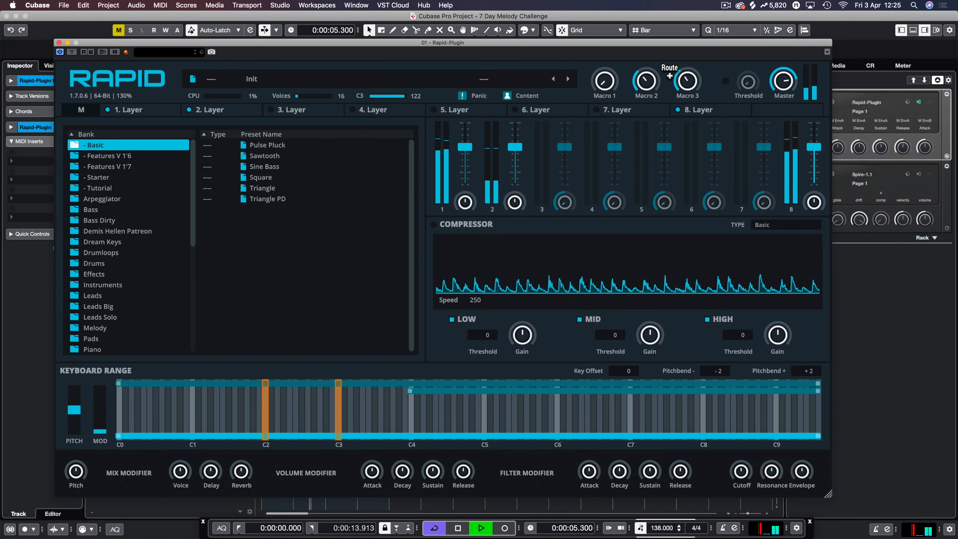
click(60, 43)
key(space)
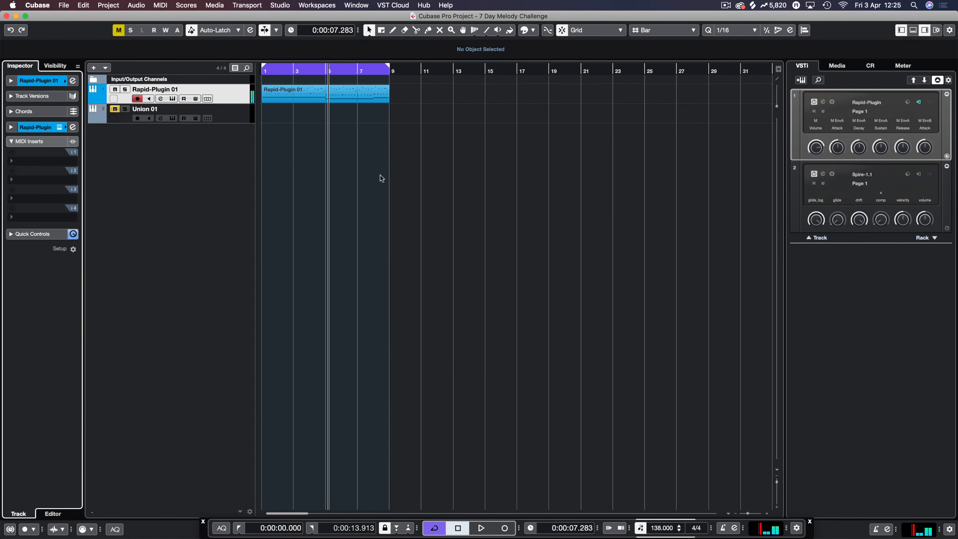
key(period)
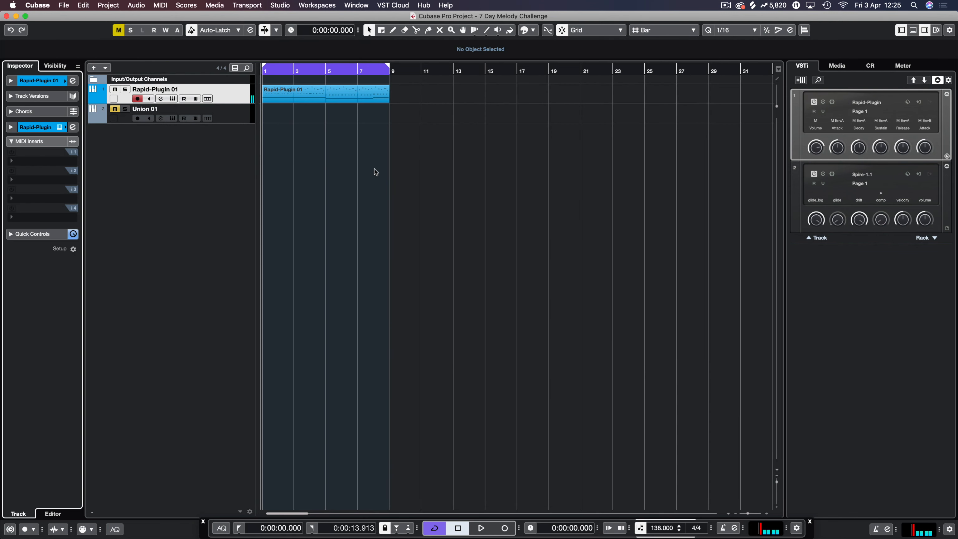
Open the Rapid-Plugin 01 part in the Key Editor and inspect the G3 and D#3 notes in bar 1
click(327, 100)
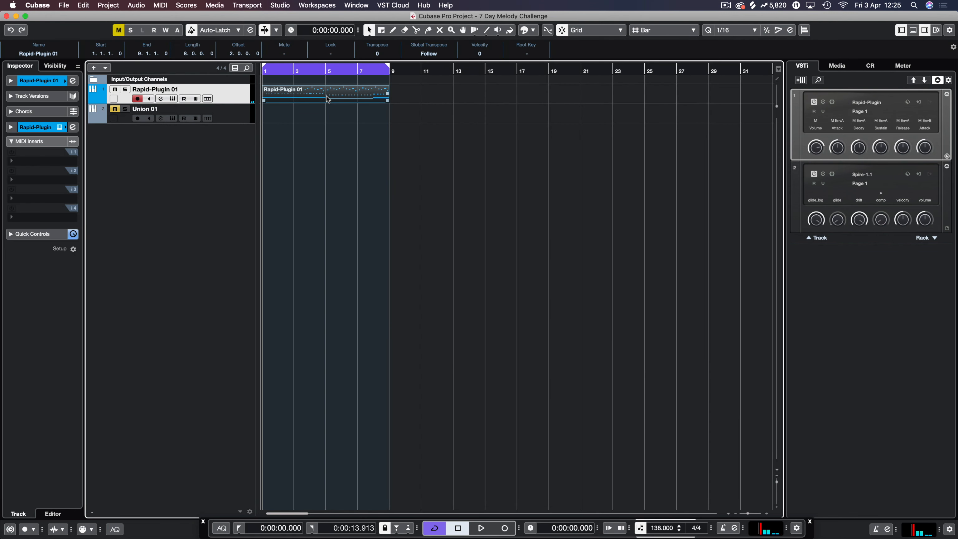
double_click(328, 99)
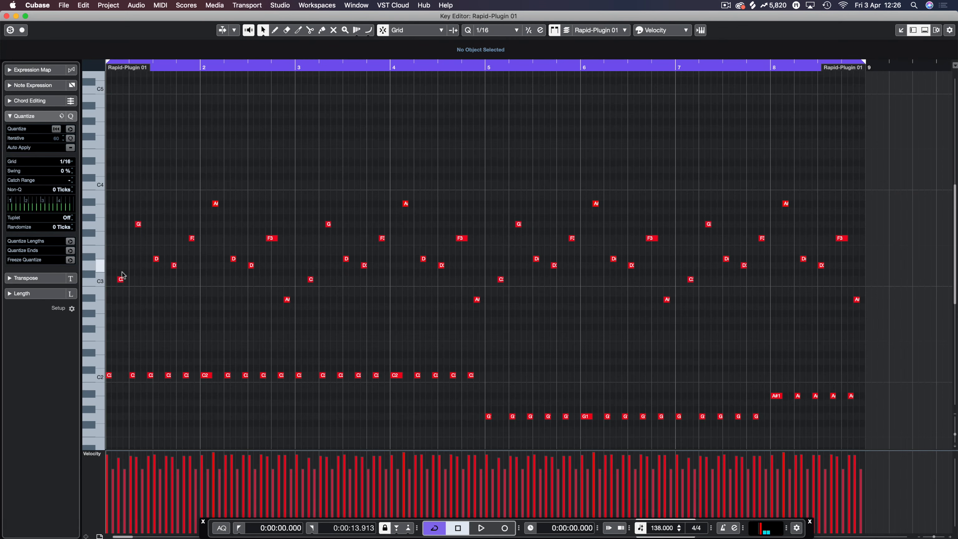
click(138, 224)
click(157, 259)
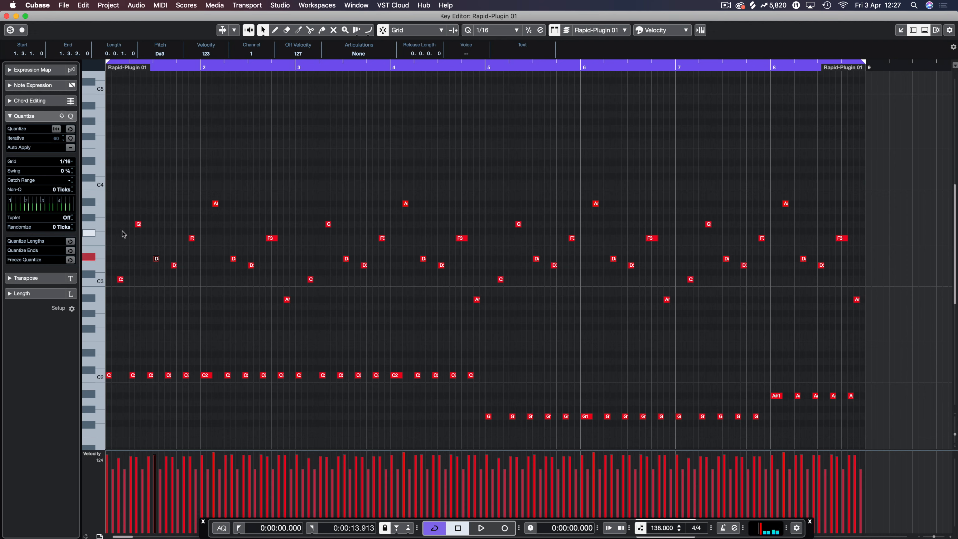
Shorten the loop range to bar 1 only and play it back
alt+click(202, 68)
click(212, 128)
key(space)
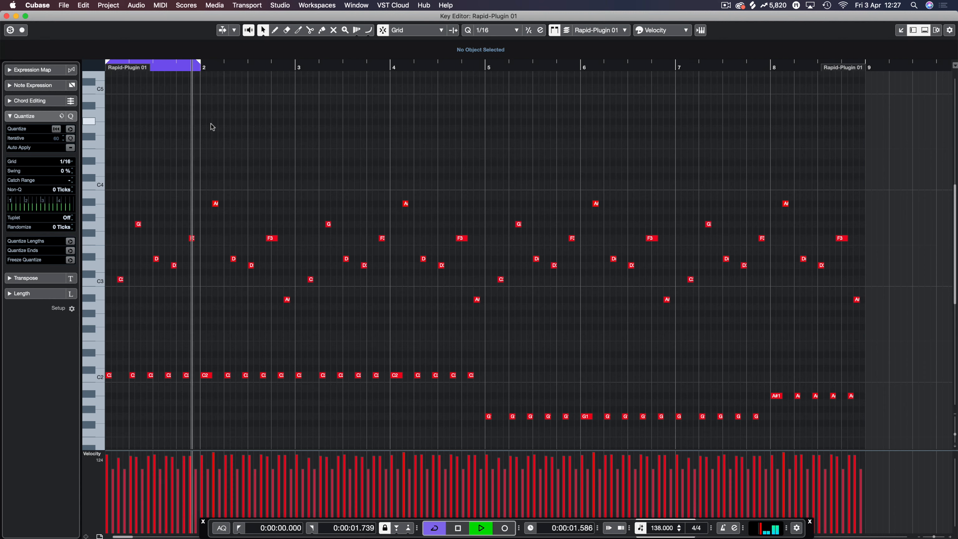
key(space)
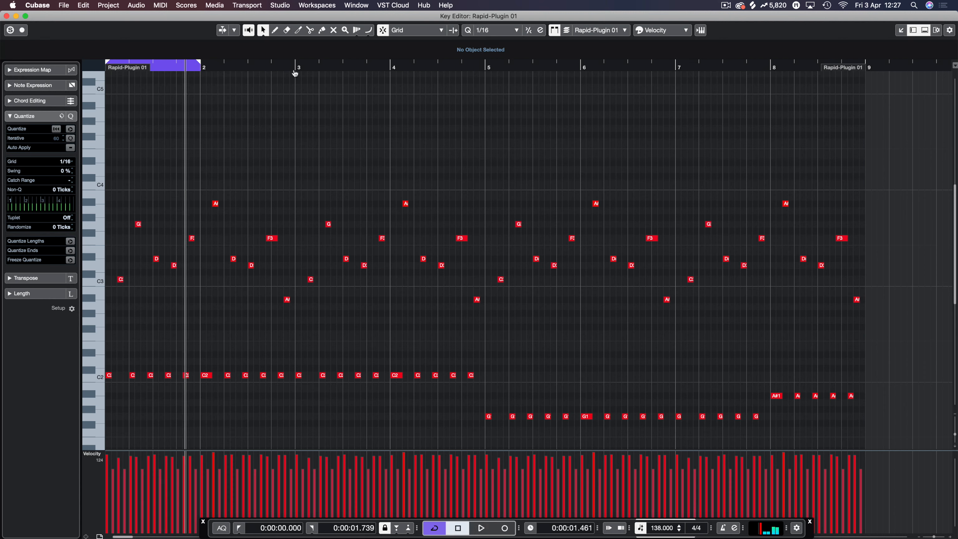
Extend the loop end to bar 3 and play it with the bar 2 melody notes selected
drag(200, 63, 295, 69)
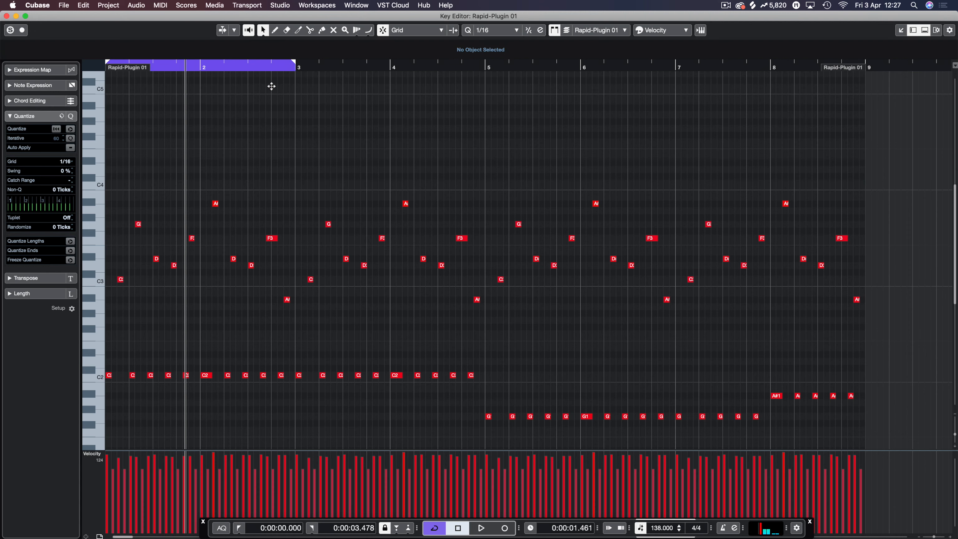
drag(210, 180, 292, 320)
key(space)
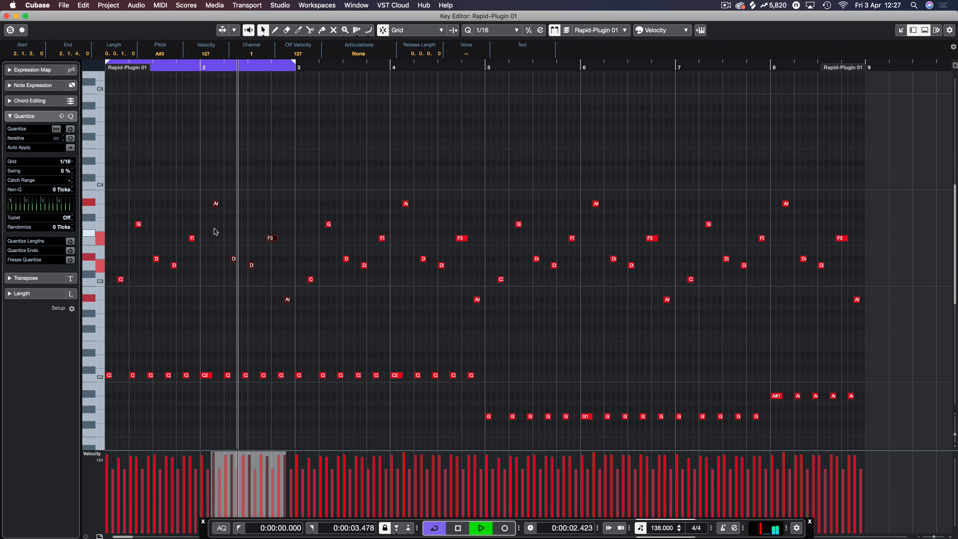
key(space)
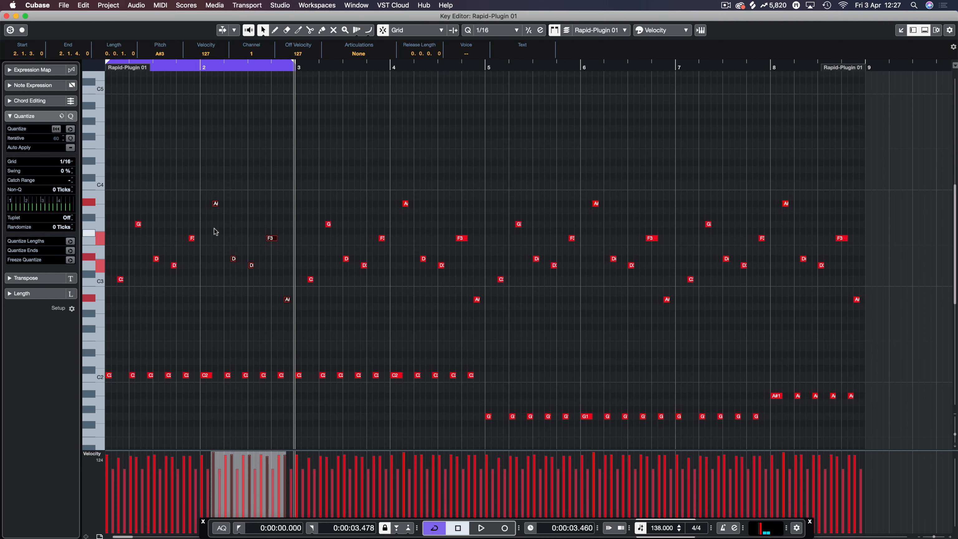
Replay the two-bar loop, select the bar 2 melody notes and place the playhead at their first note
click(254, 229)
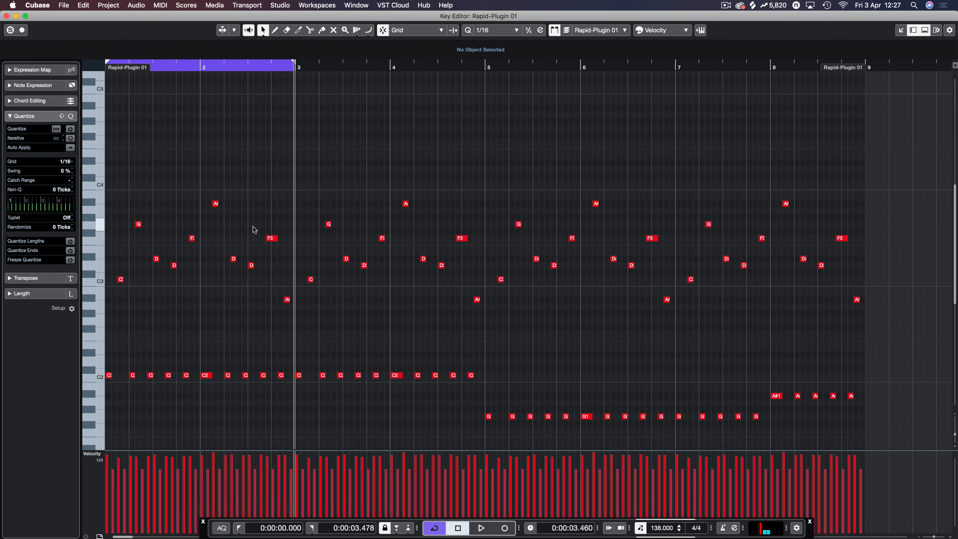
key(space)
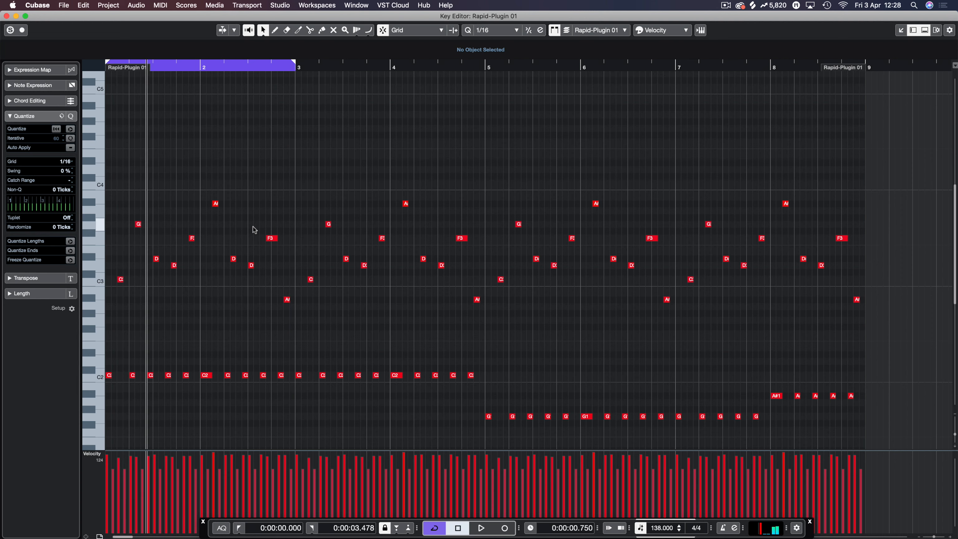
drag(209, 186, 296, 325)
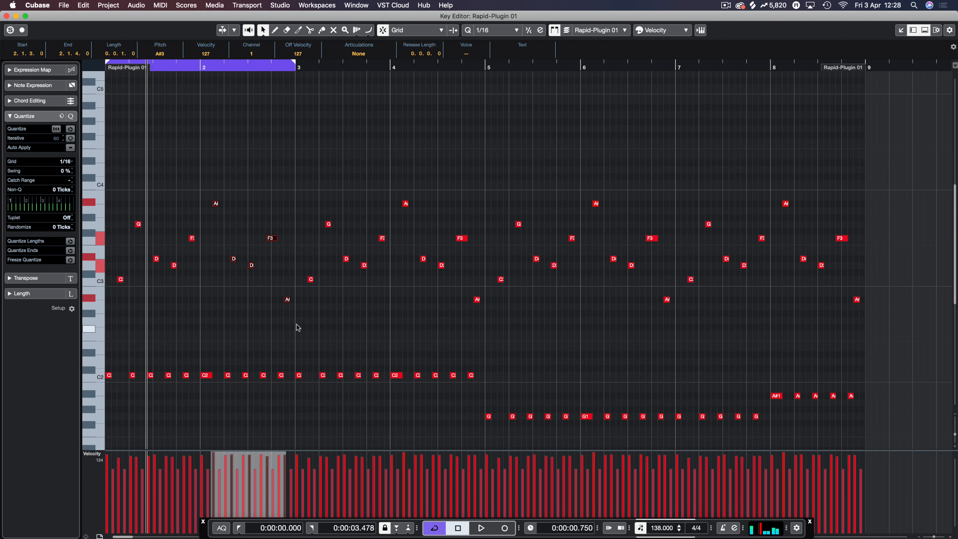
click(212, 64)
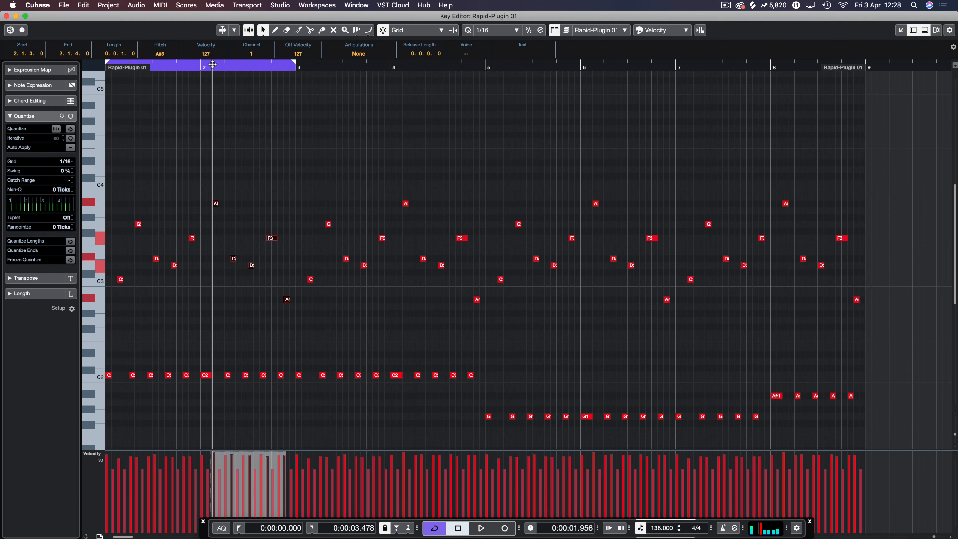
Compare the D#3, D3, F3 groups in bars 2 and 1, and inspect bar 2's A#3 and A#2 notes
drag(285, 222, 231, 286)
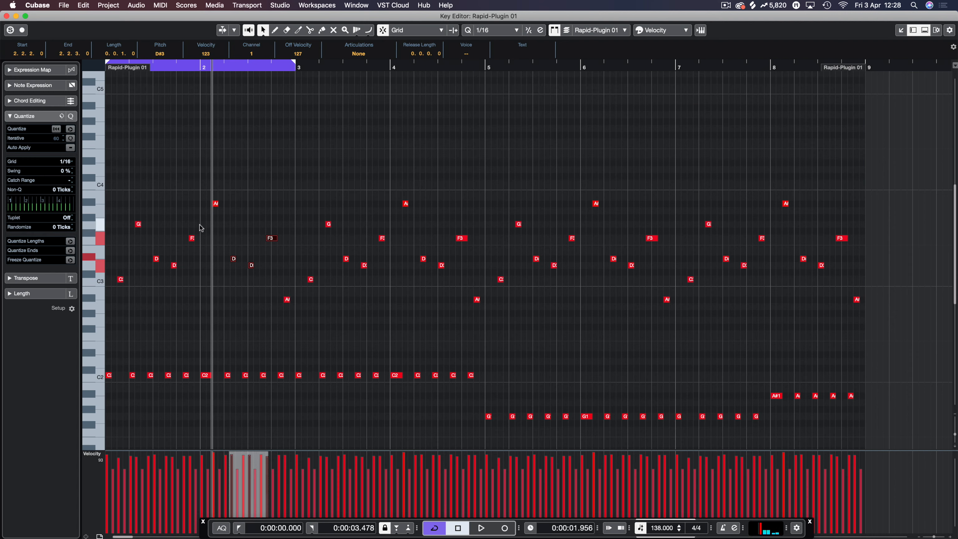
drag(199, 225, 154, 281)
click(153, 281)
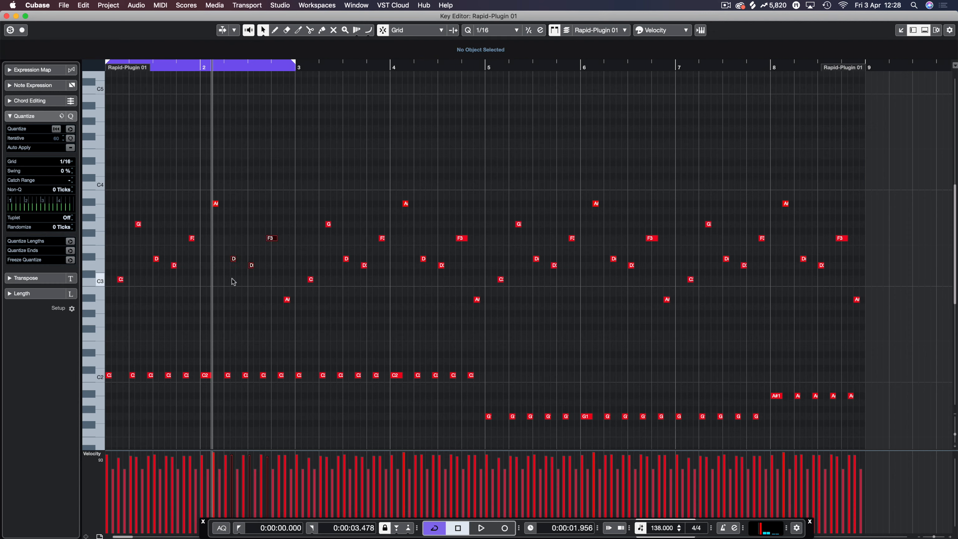
click(216, 203)
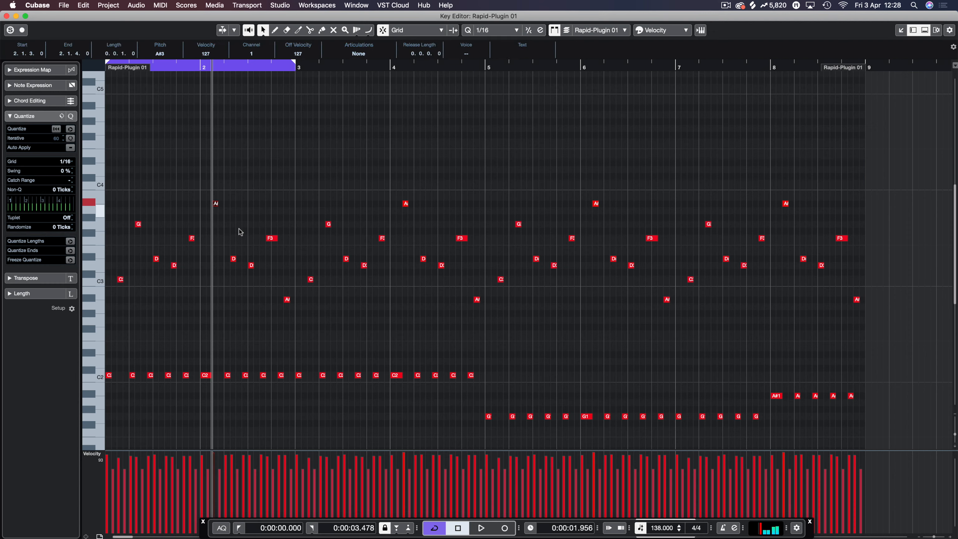
click(287, 299)
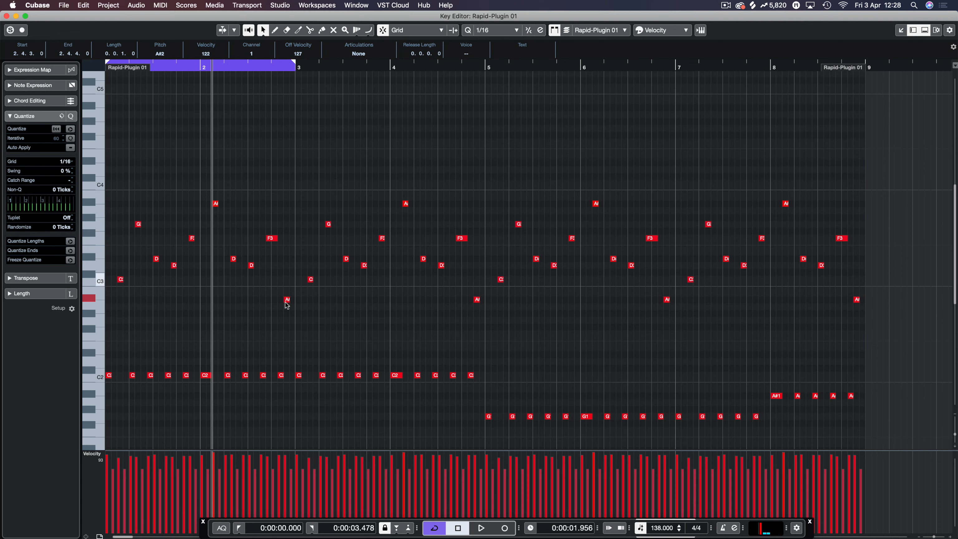
Play the two-bar loop and highlight the repeated D#3, D3, F3 groups in bars 2 and 1
key(space)
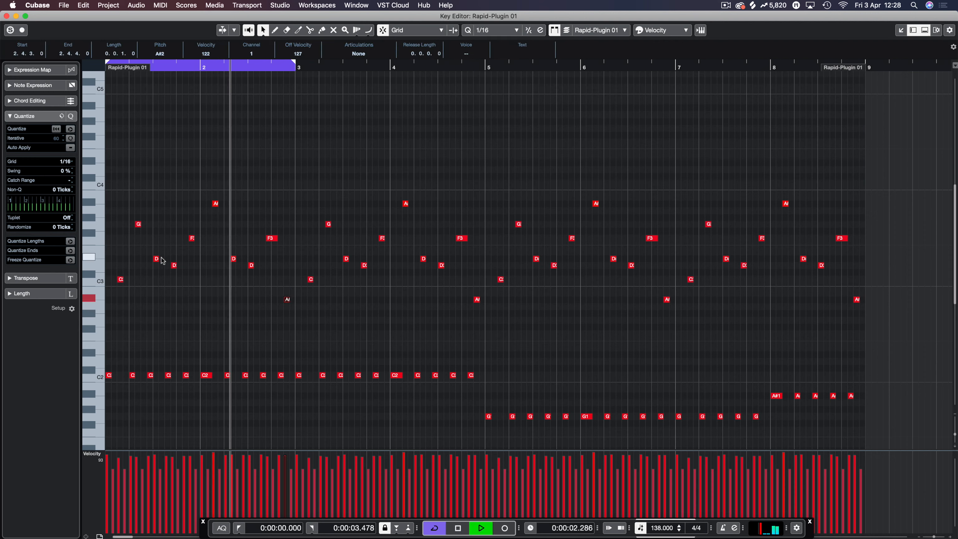
key(space)
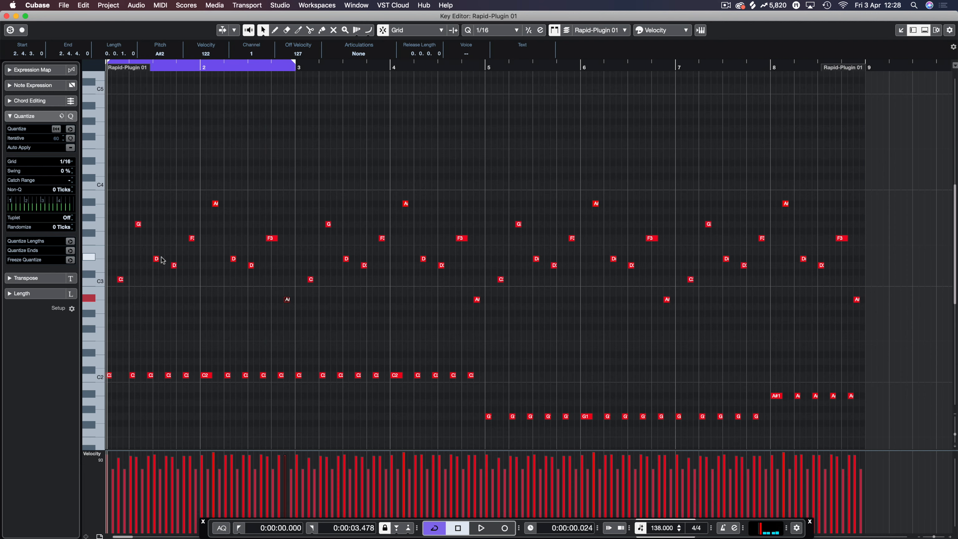
drag(276, 220, 225, 285)
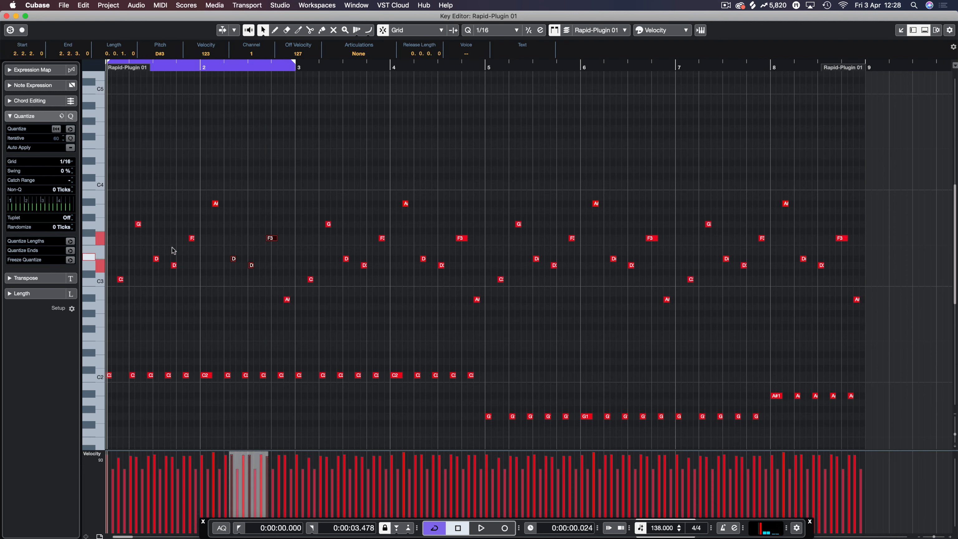
drag(204, 224, 148, 286)
Shorten the long F3 notes in bars 2 and 4 and the C2 note starting bar 2 to one sixteenth
click(297, 226)
drag(275, 239, 270, 239)
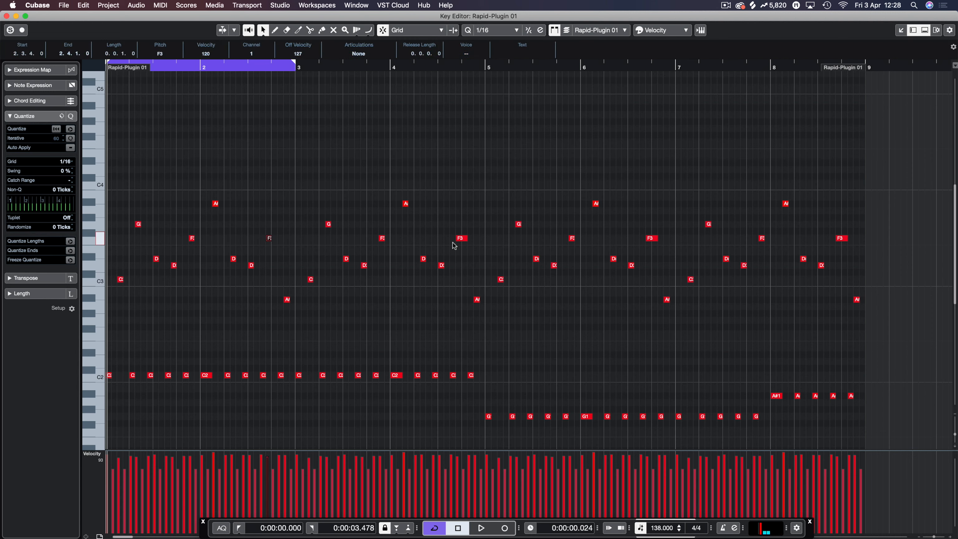
drag(269, 238, 461, 242)
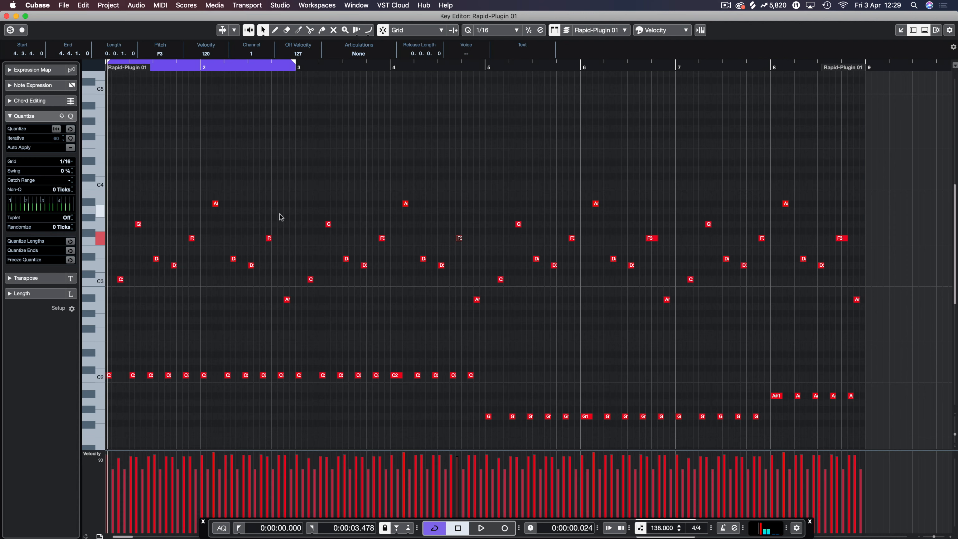
Select the first C2 note, examine the low bass notes around C1 and play the loop
drag(117, 361, 102, 389)
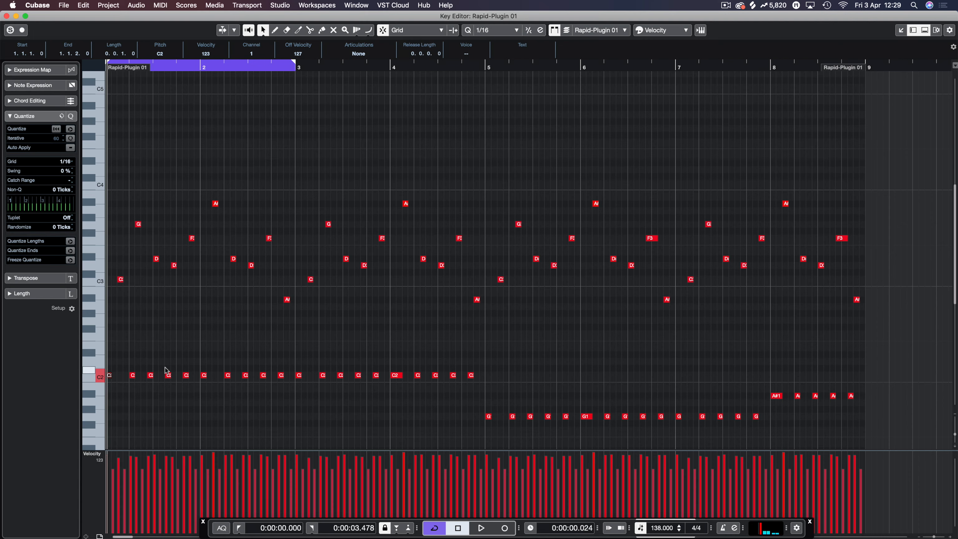
scroll(216, 364, down, 6)
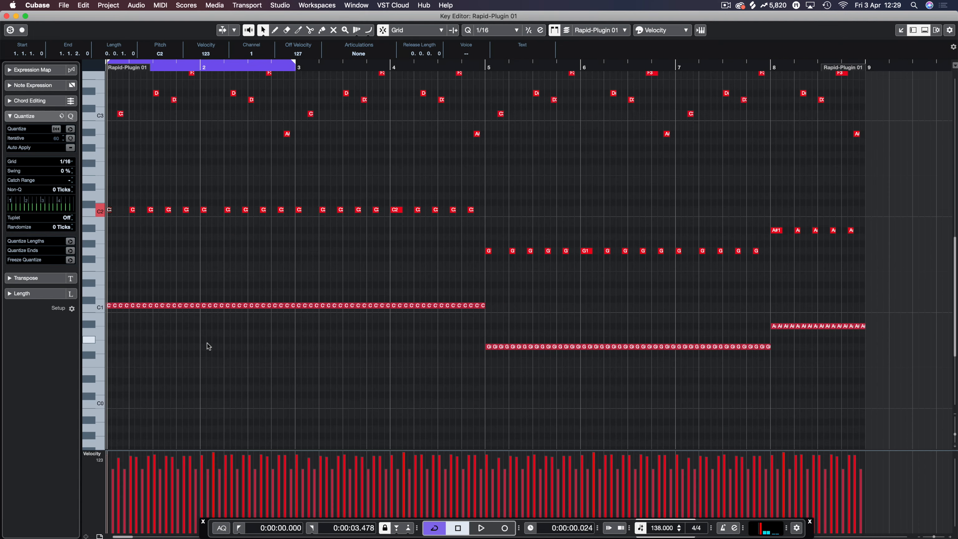
key(space)
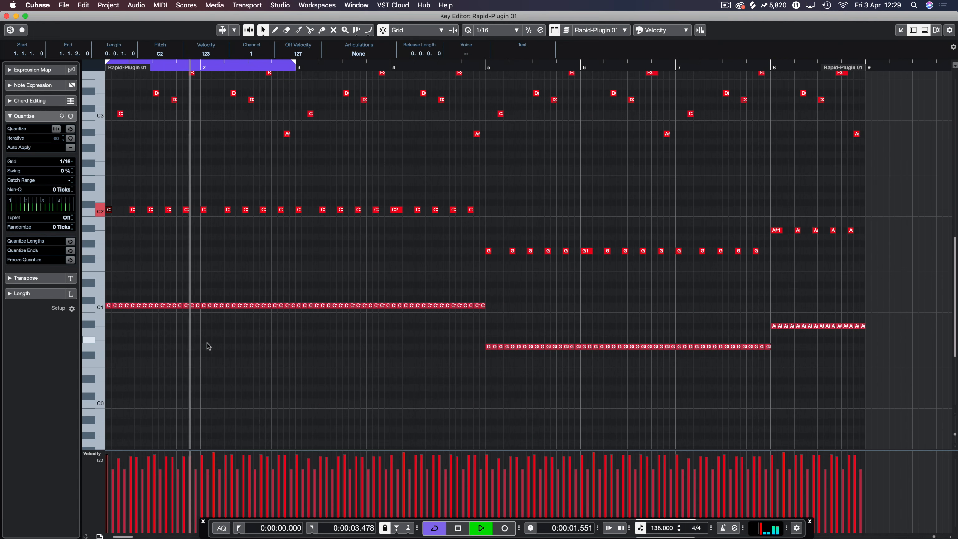
key(space)
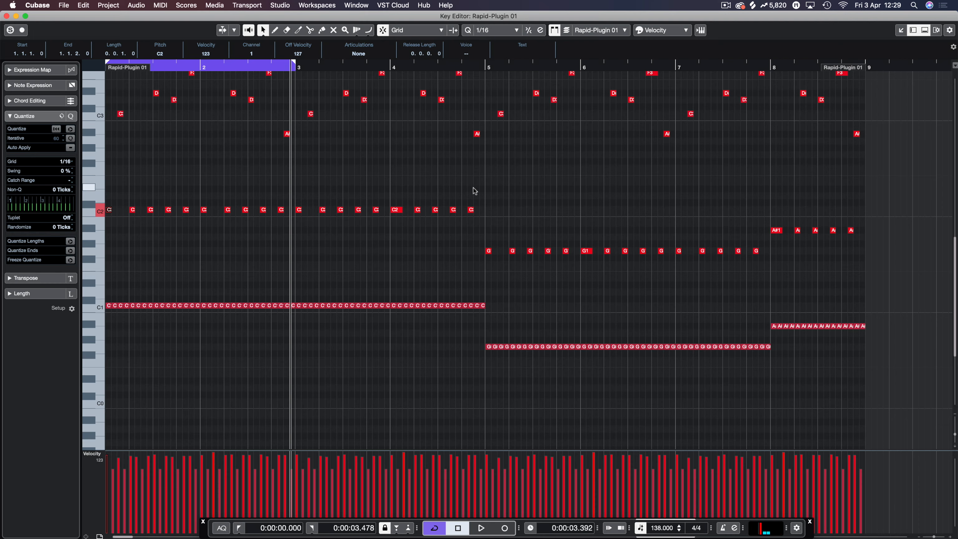
Highlight the C2 bass notes and the melody above them, clear the selection and play the two-bar loop
drag(477, 187, 213, 354)
scroll(265, 271, up, 5)
drag(172, 160, 447, 299)
click(252, 268)
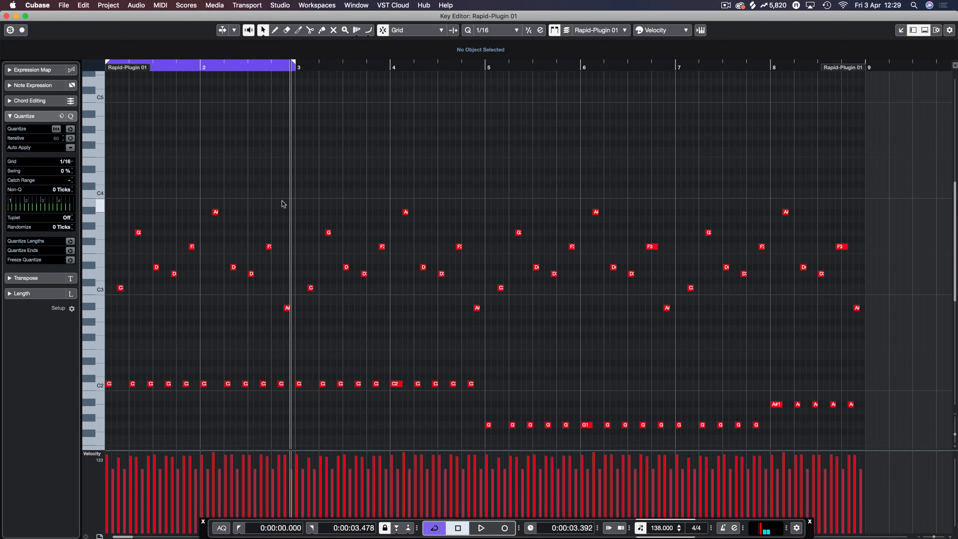
key(space)
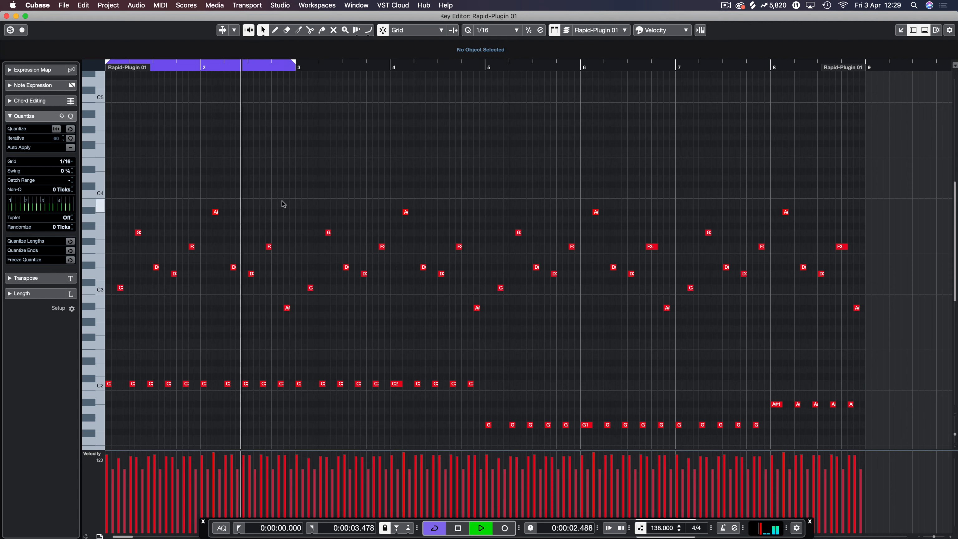
key(space)
Close the Key Editor and return to the project window
key(super+w)
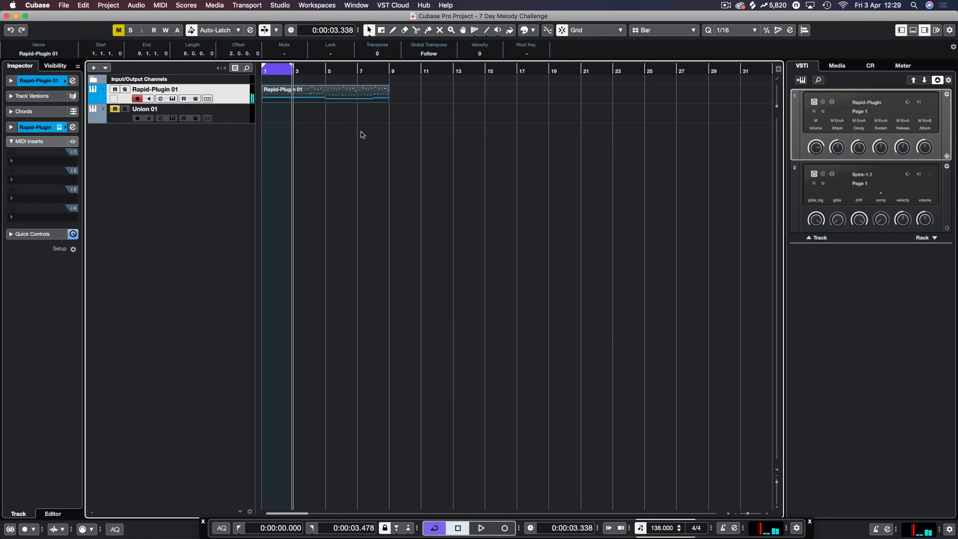
key(super+e)
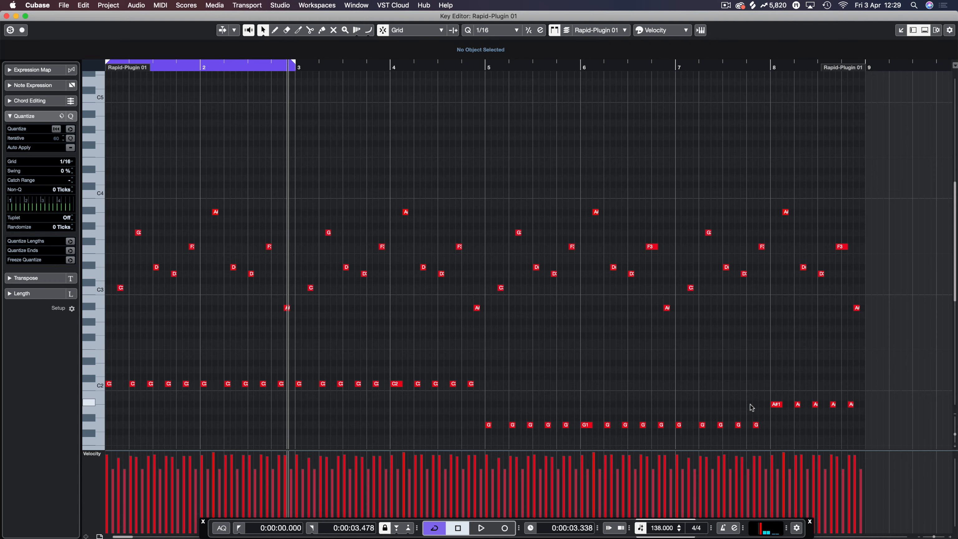
key(Return)
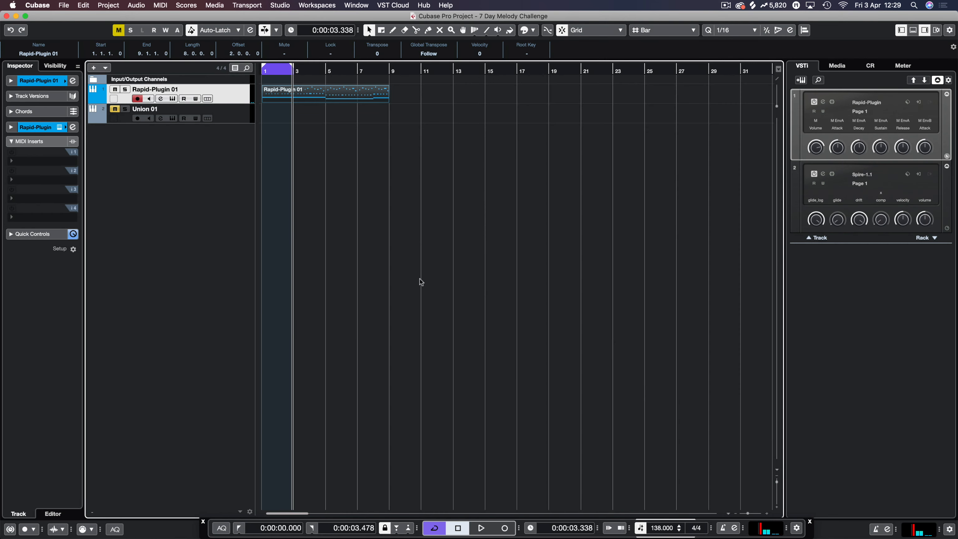
Record a new MIDI melody part on the Rapid-Plugin 01 track starting at bar 9, with the metronome on and the loop range cleared
click(390, 71)
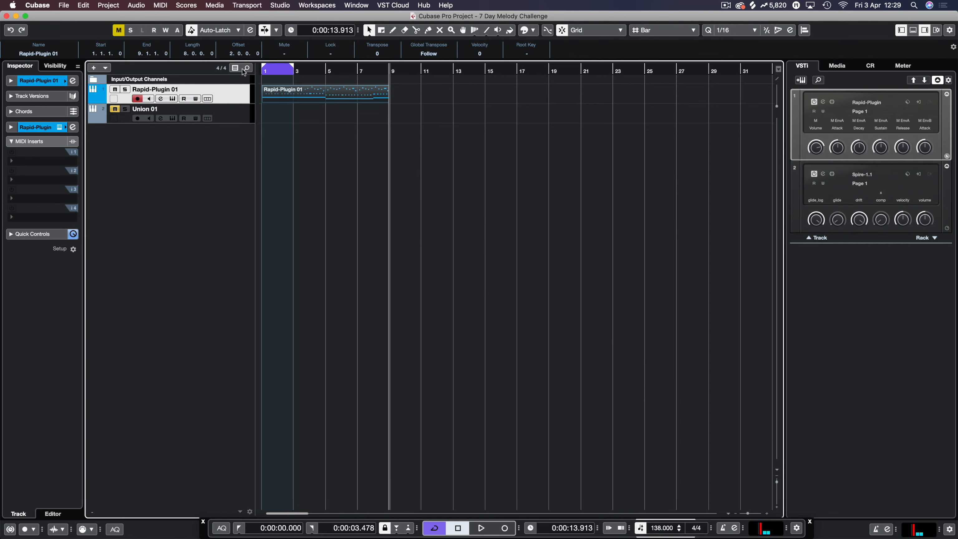
drag(267, 69, 245, 69)
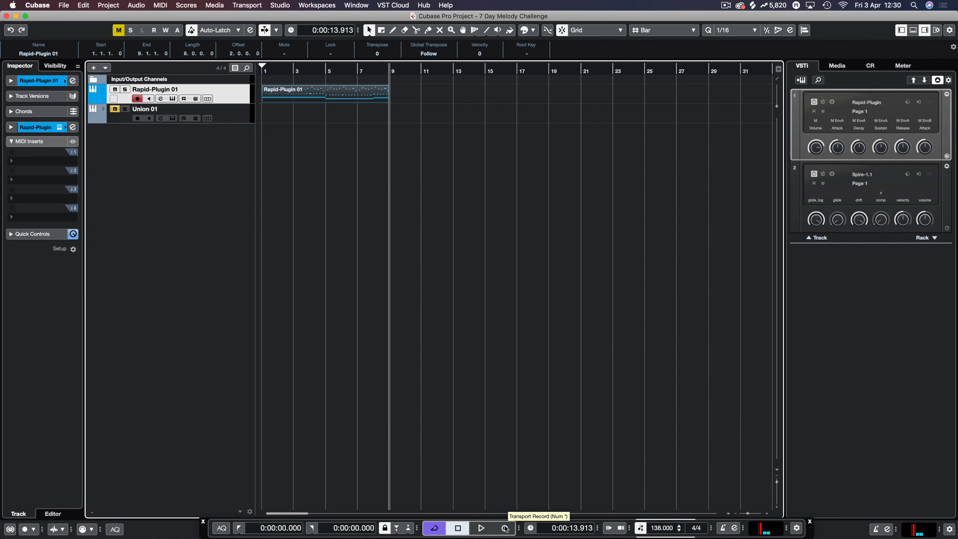
click(505, 528)
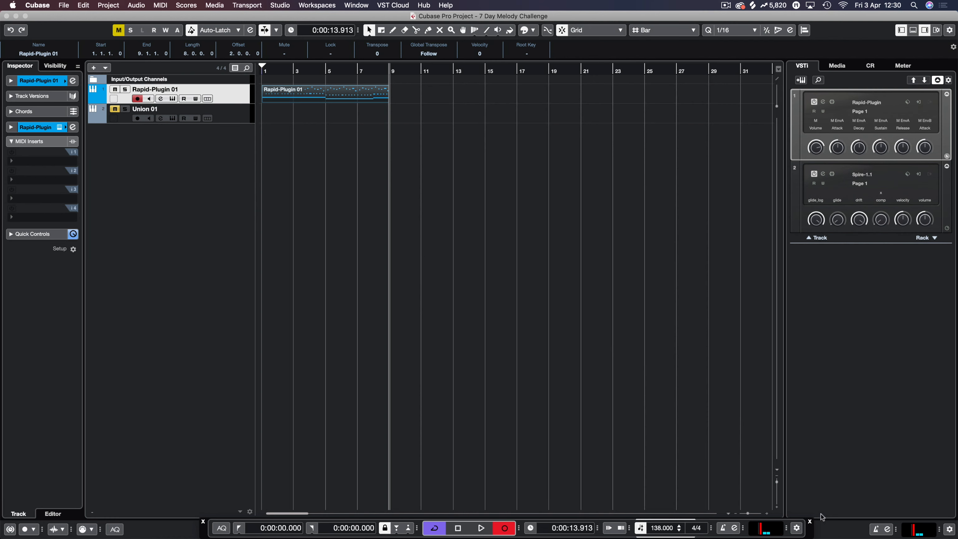
key(c)
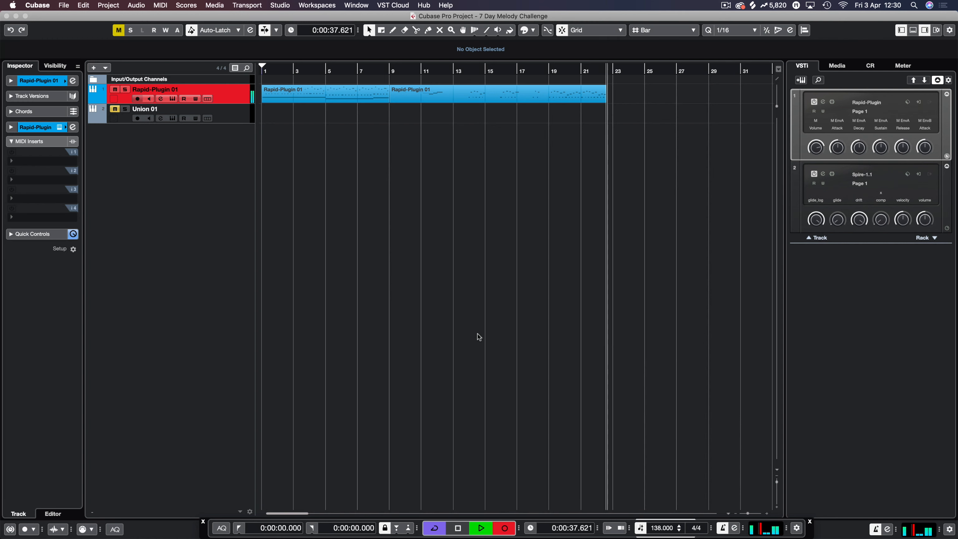
key(space)
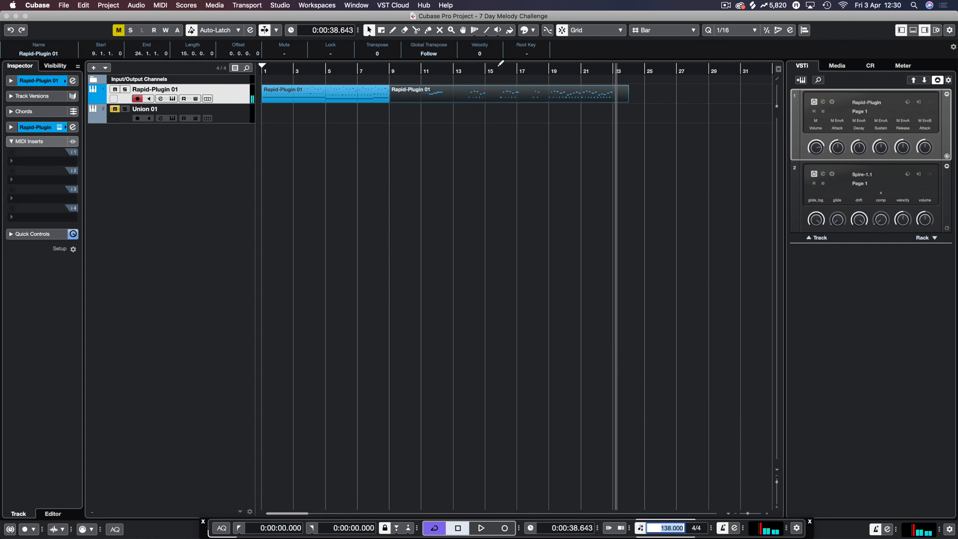
key(Return)
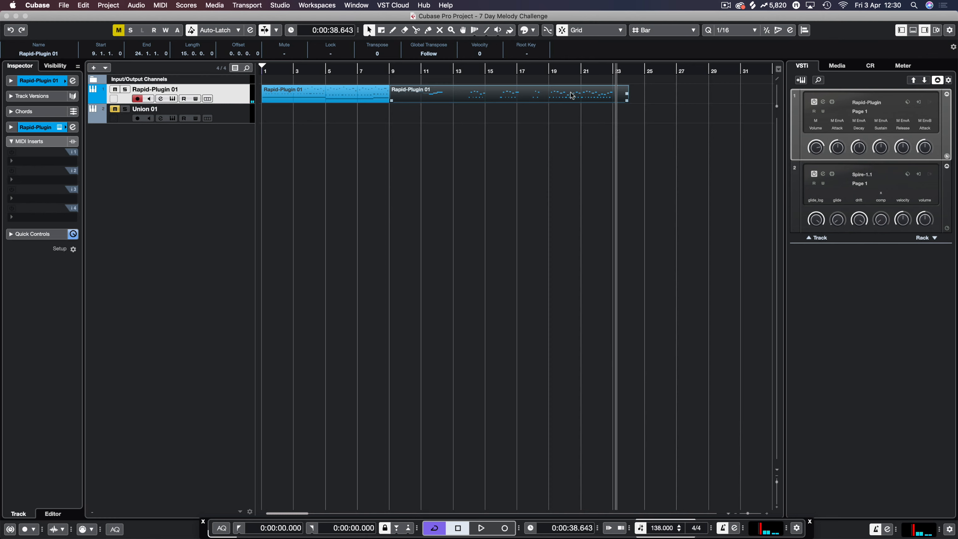
Trim the new recording to bars 19 to 23, deleting its earlier notes and looping that range
double_click(576, 99)
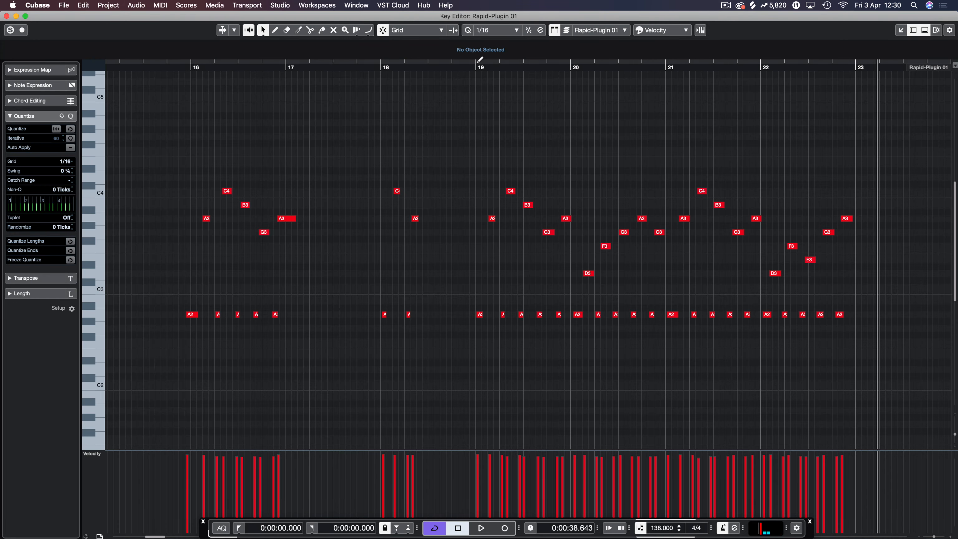
drag(478, 64, 856, 64)
drag(453, 131, 291, 378)
key(Delete)
key(Return)
drag(393, 101, 549, 100)
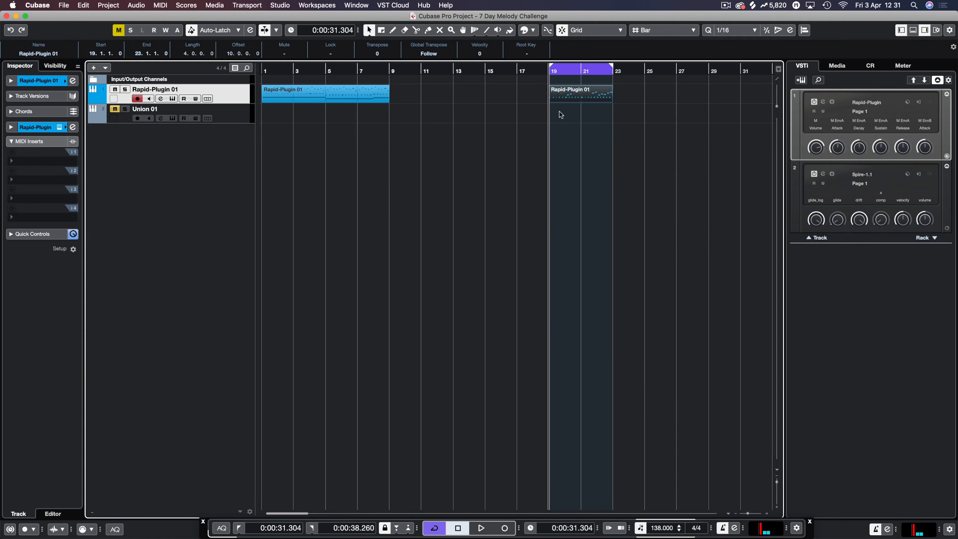
Audition the trimmed part and quantize the starts and lengths of all its notes to 1/16
double_click(568, 98)
key(space)
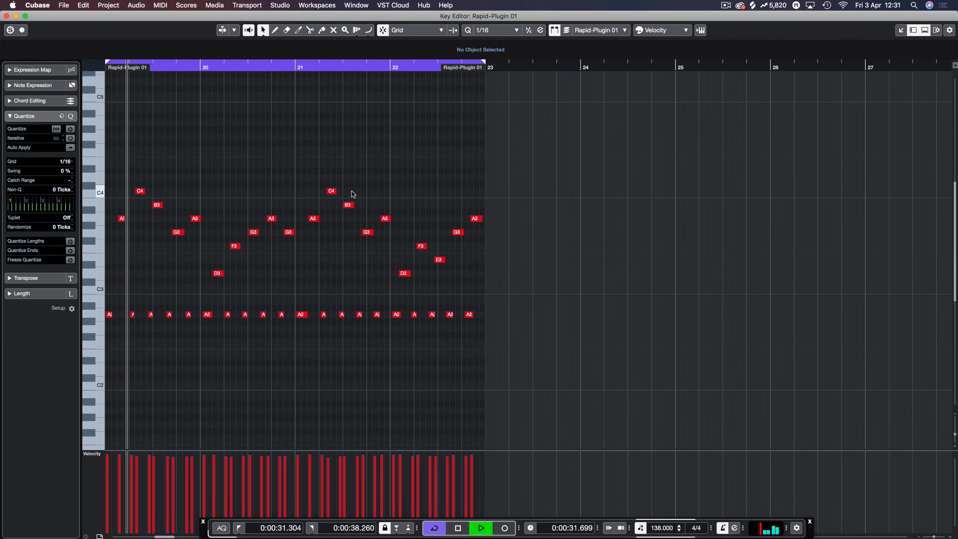
key(space)
key(super+a)
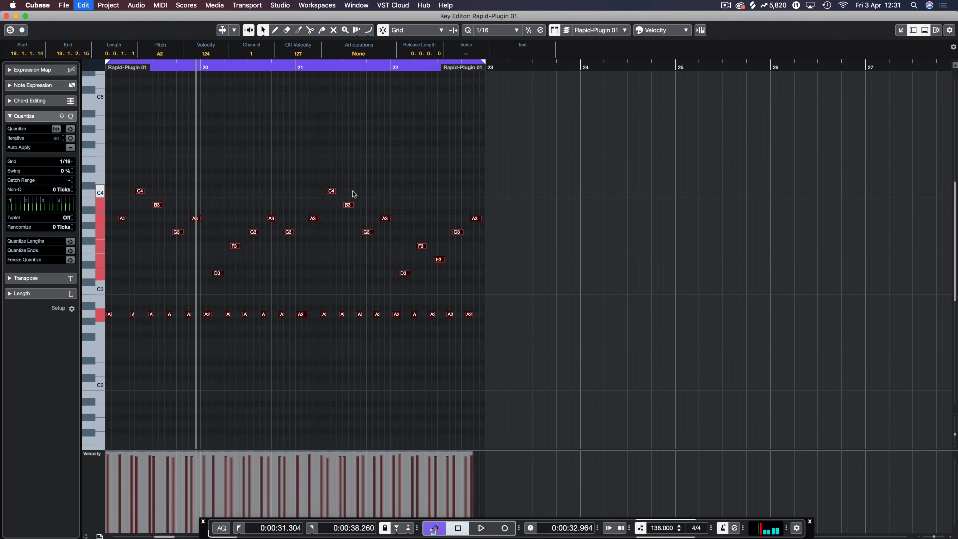
key(q)
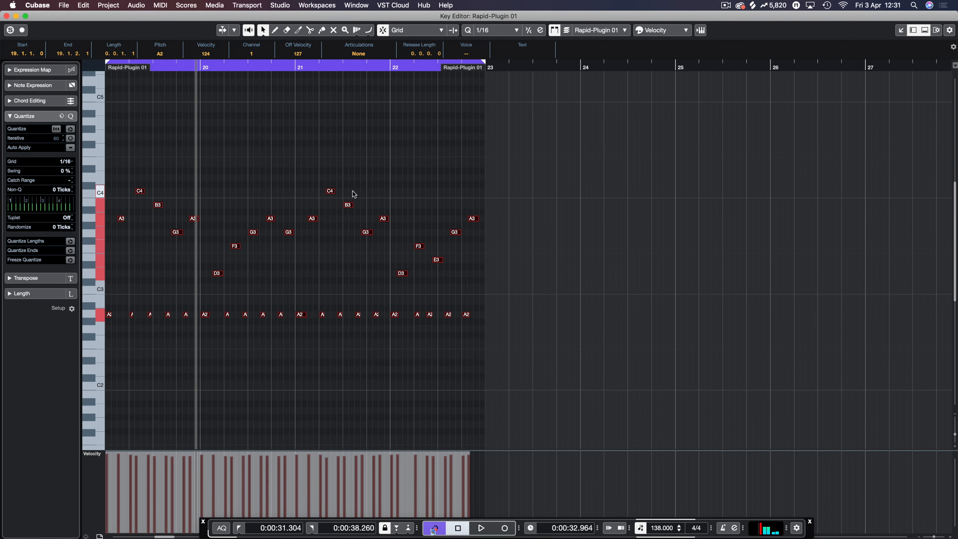
click(71, 241)
Shorten the melody notes from the first C4 onward and the A2 notes starting bars 20 and 21 to one sixteenth
drag(134, 174, 515, 302)
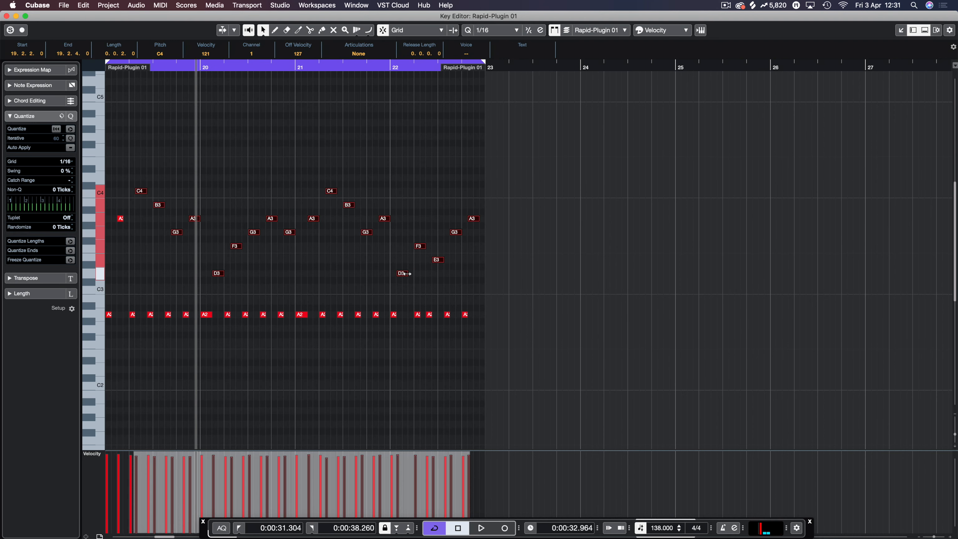
click(302, 314)
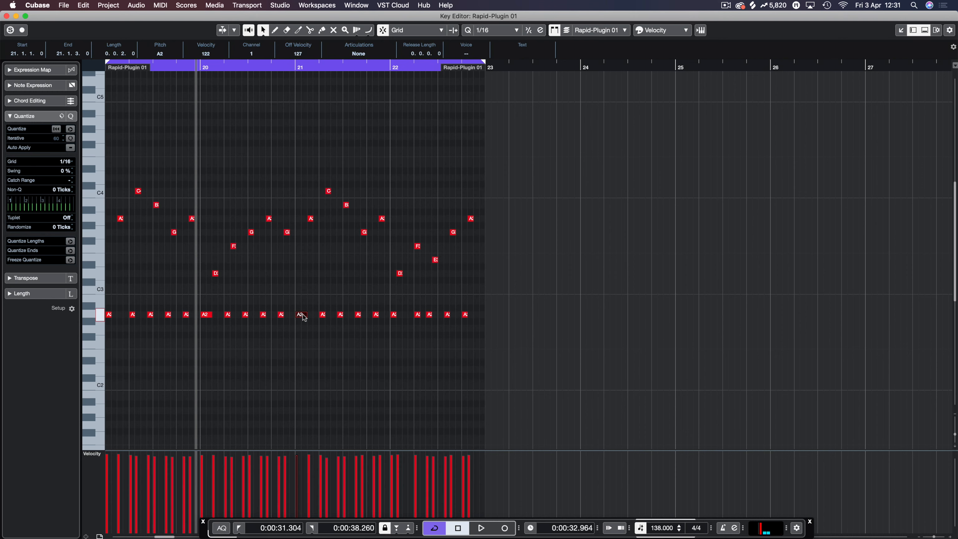
drag(307, 318, 302, 318)
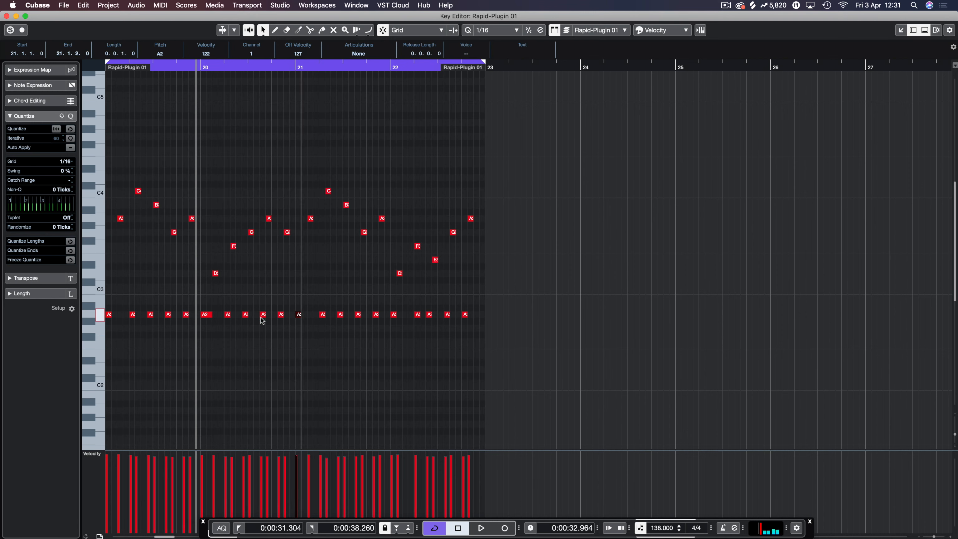
drag(211, 315, 205, 316)
click(208, 294)
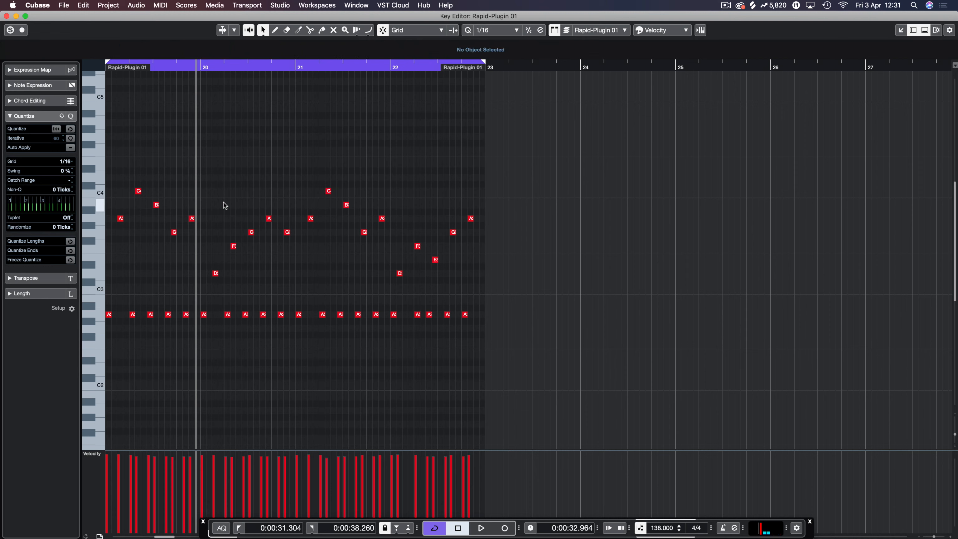
Play the loop from its start and highlight the closing melody notes across bars 21 and 22
key(KP_1)
key(space)
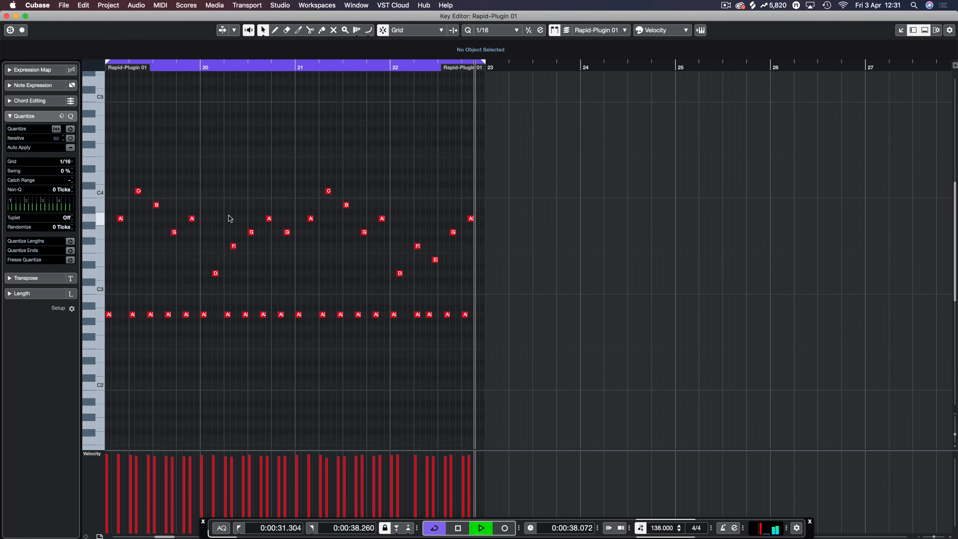
key(space)
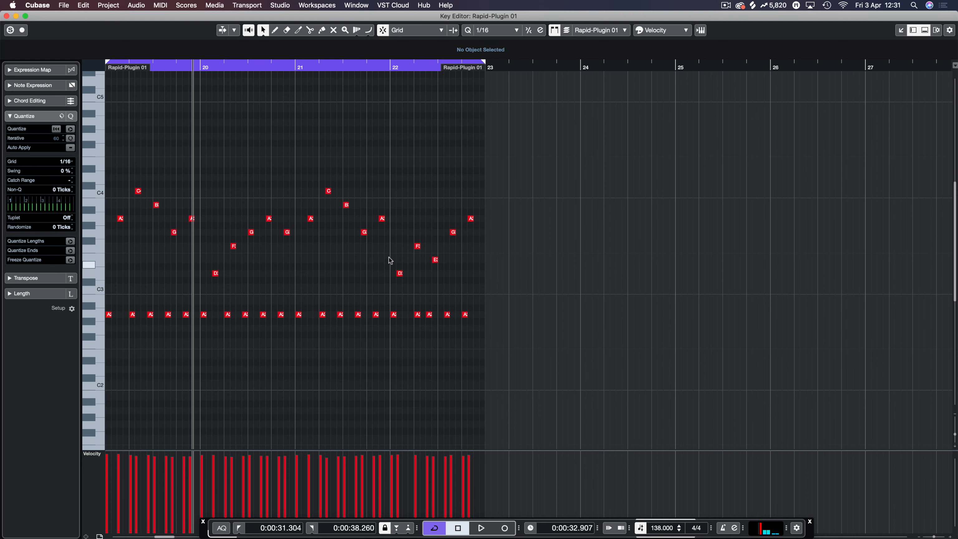
click(400, 273)
drag(501, 185, 366, 292)
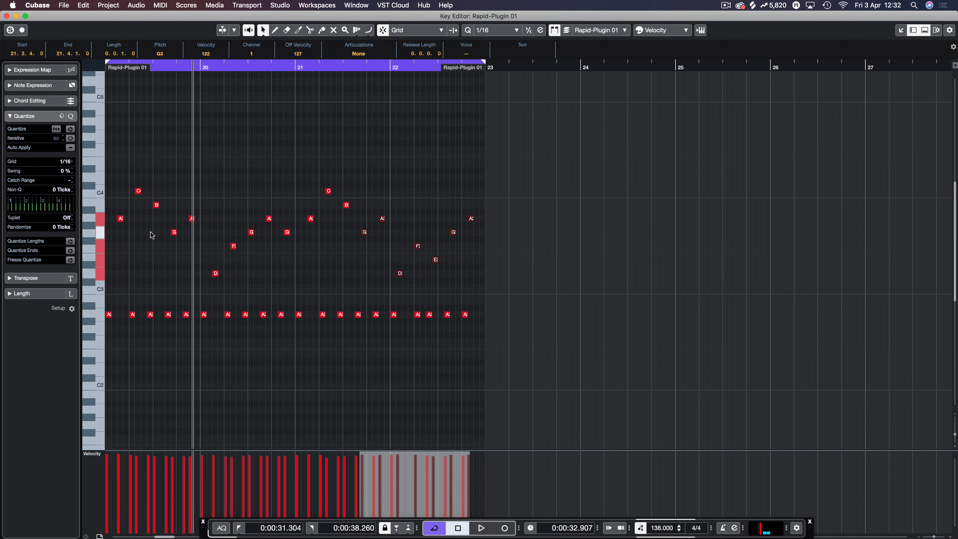
click(141, 263)
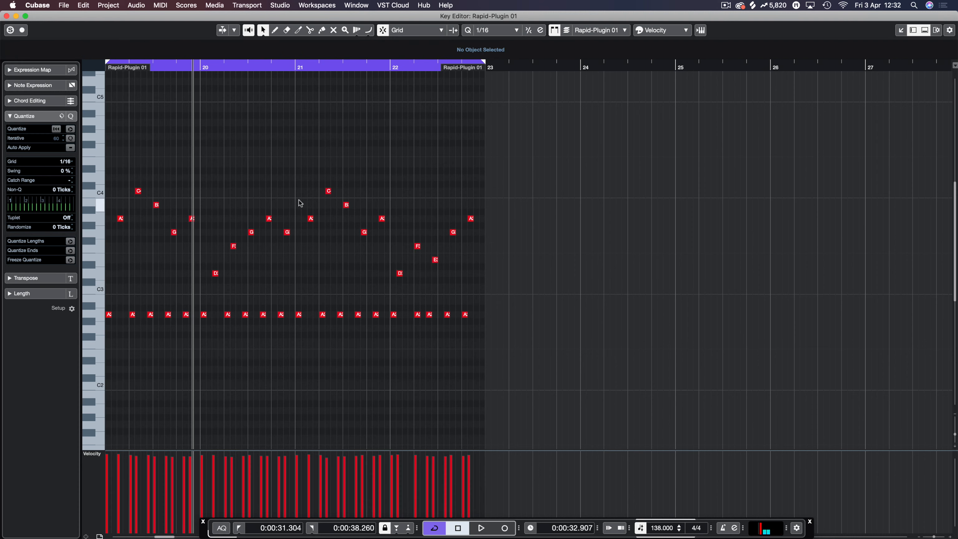
Highlight the bar 20 melody notes from D3 to the last G3 while playing the loop
drag(290, 201, 213, 282)
key(space)
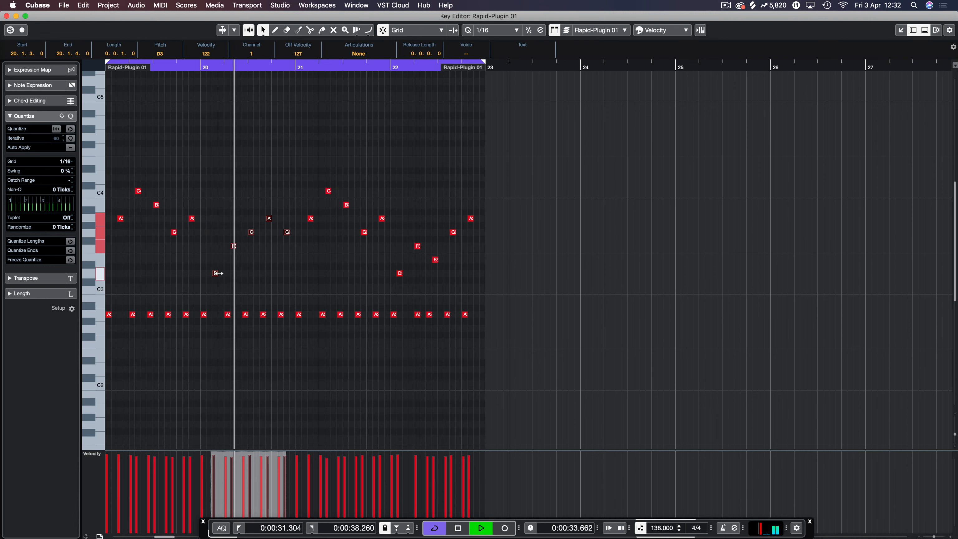
key(space)
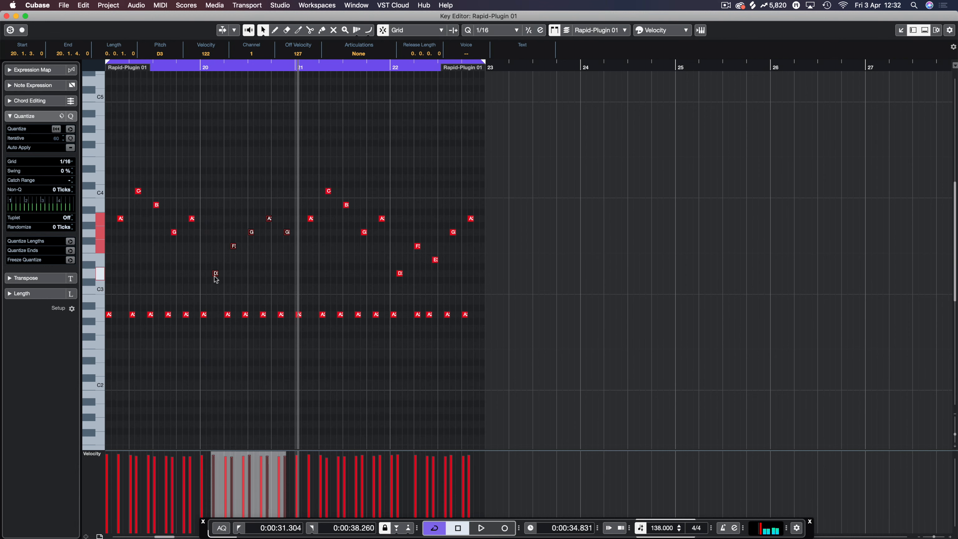
click(231, 259)
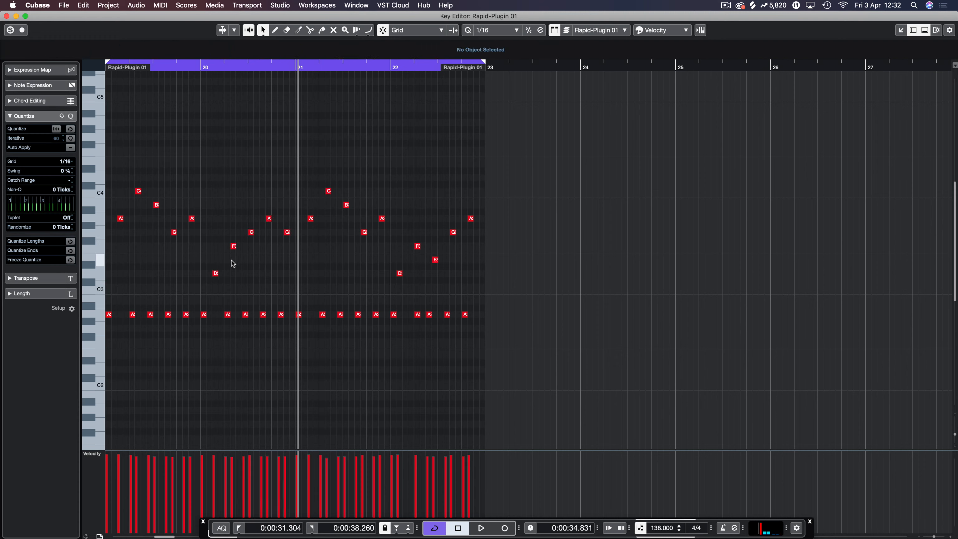
Play the loop again and examine the G3 and last A3 melody notes in bar 19
key(space)
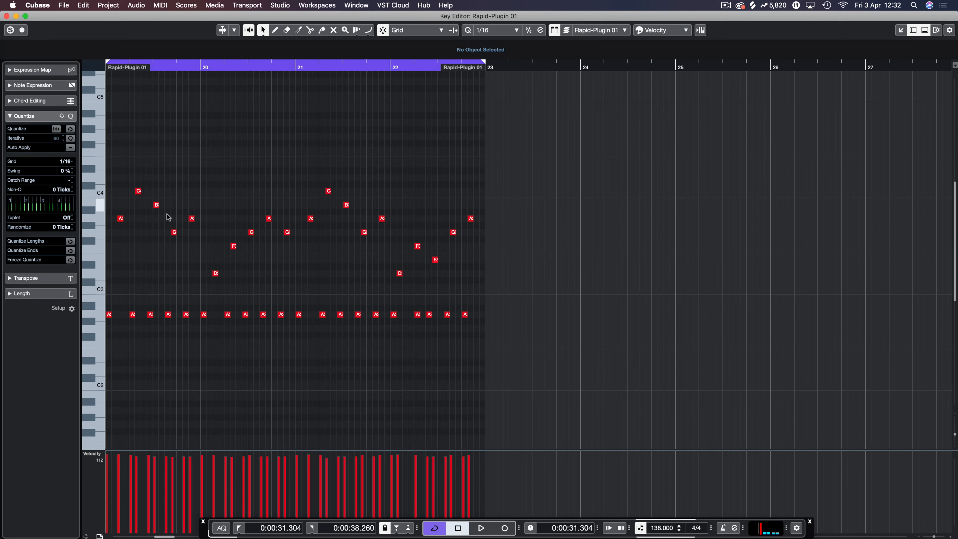
click(174, 232)
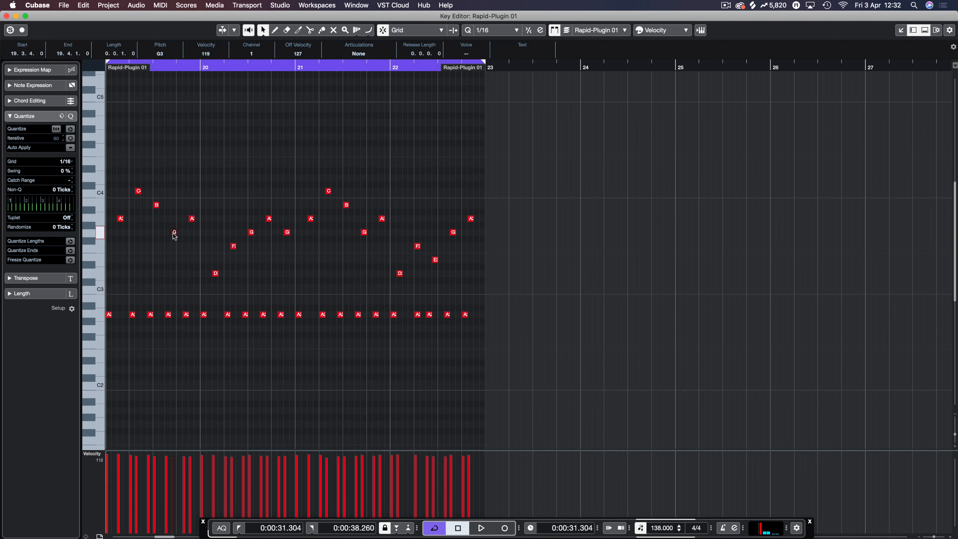
click(193, 219)
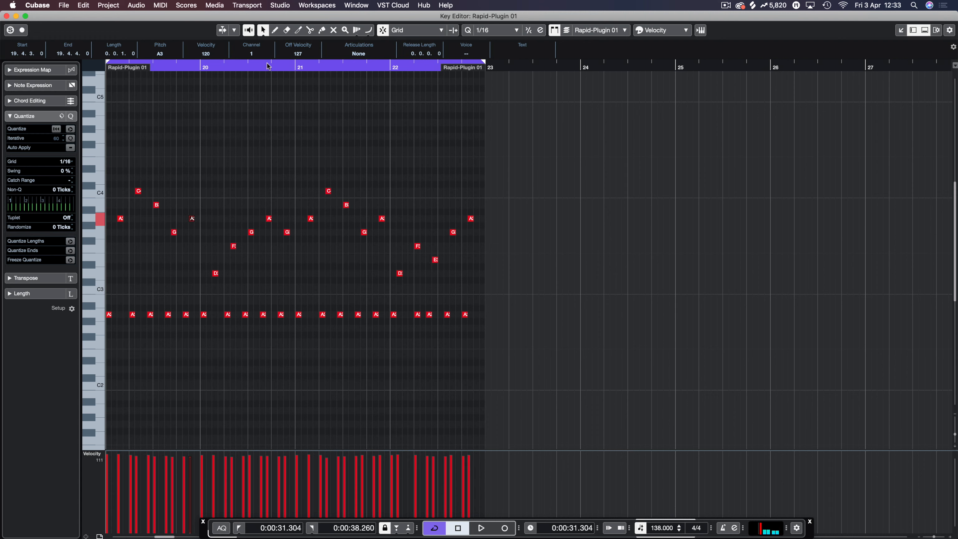
End the loop at bar 21 and play back the phrase in bar 19 and the ending from bar 22
alt+click(296, 70)
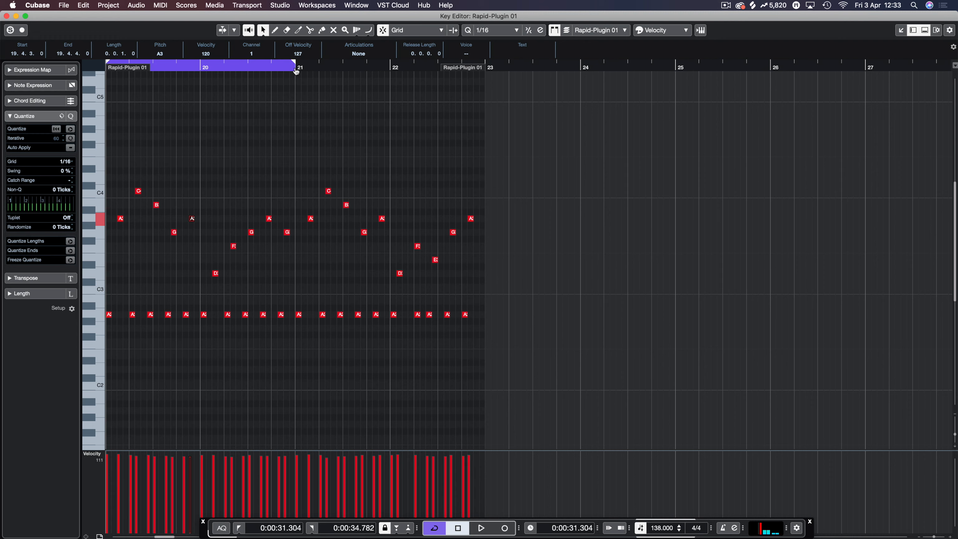
click(203, 67)
key(space)
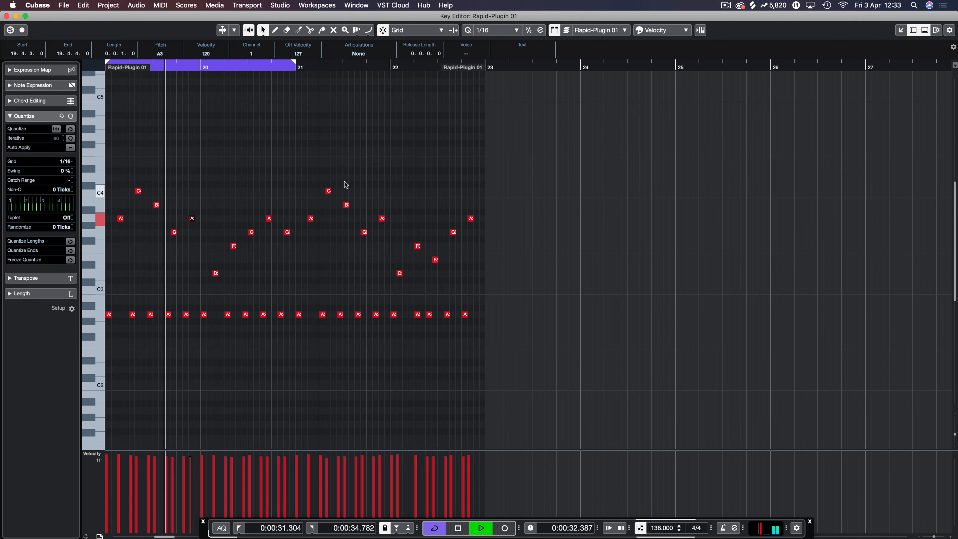
click(391, 67)
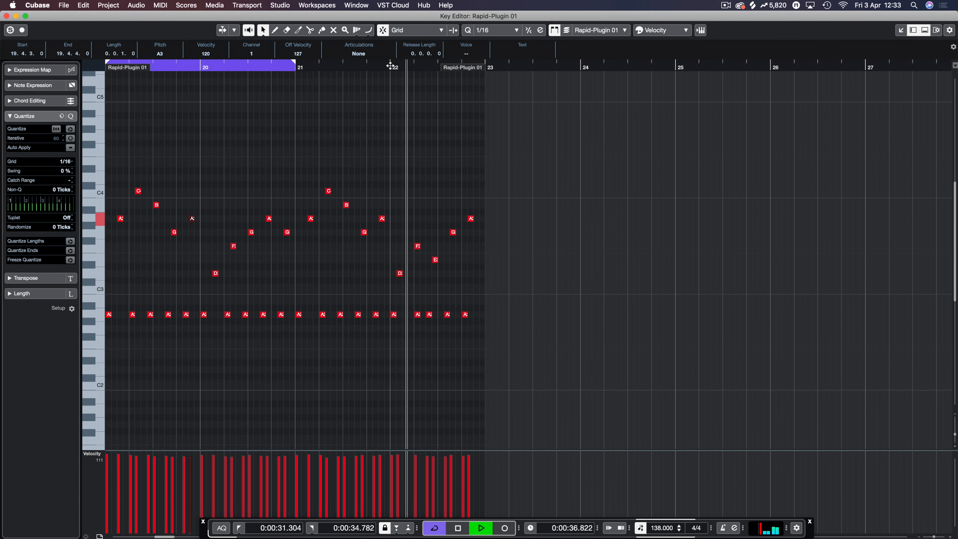
key(space)
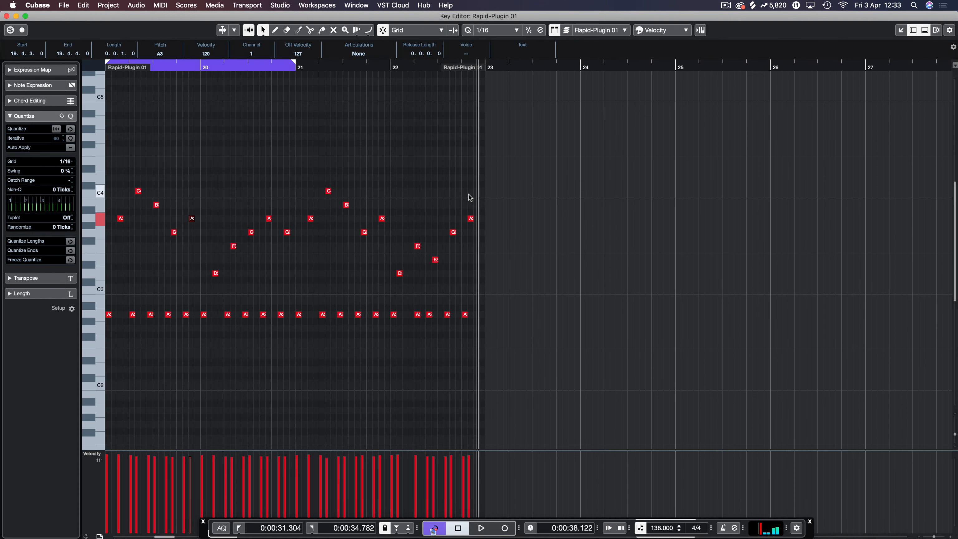
Copy the ending melody notes in bar 22 and delete all melody and bass notes from bar 21 onward
drag(505, 187, 397, 284)
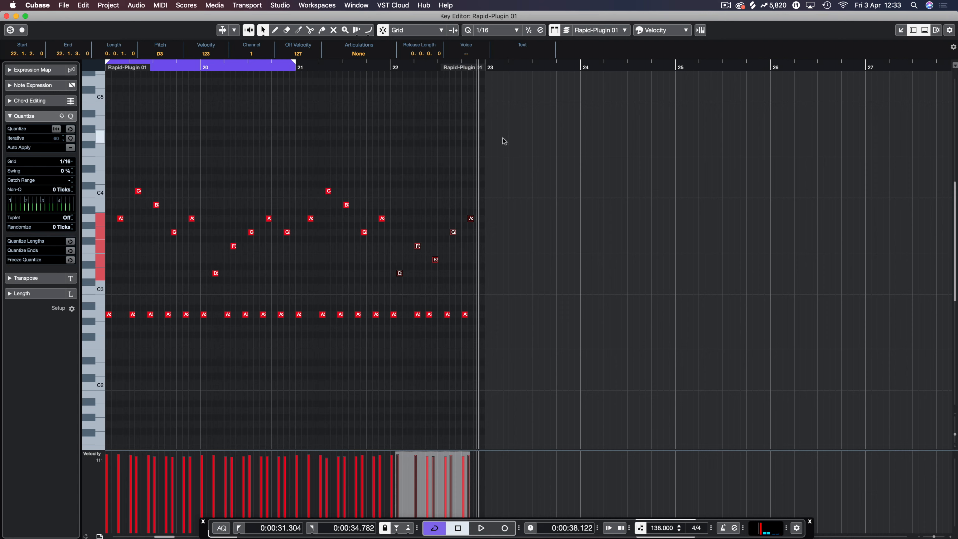
drag(516, 126, 295, 338)
key(Delete)
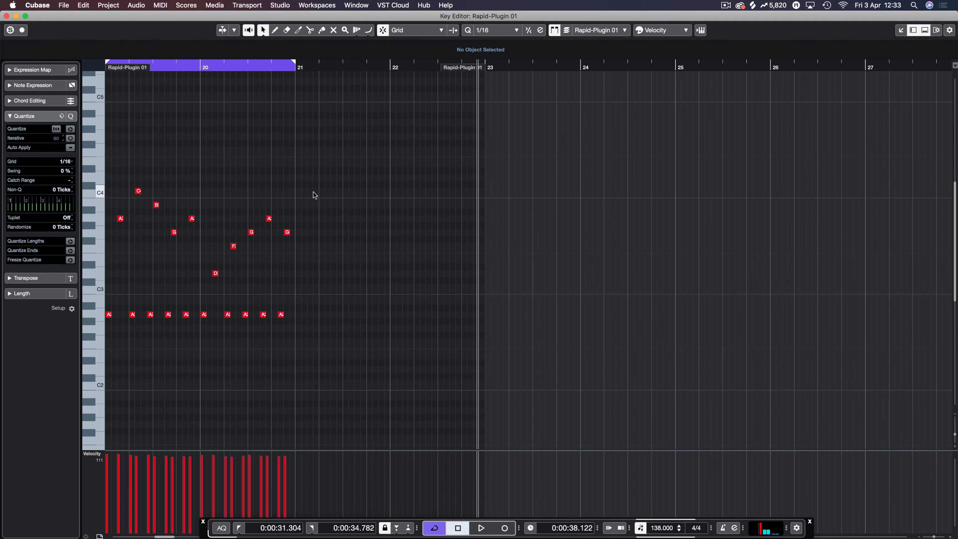
Replace the melody notes in bar 20 with the copied D3, F3, E3, G3, A3 phrase starting at 20.1.3
drag(315, 194, 214, 280)
key(Delete)
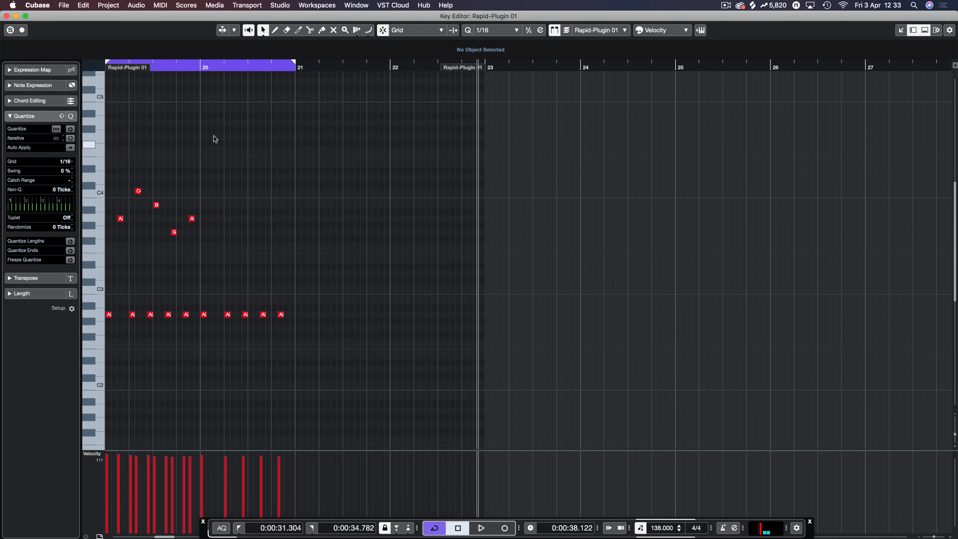
click(212, 67)
key(super+z)
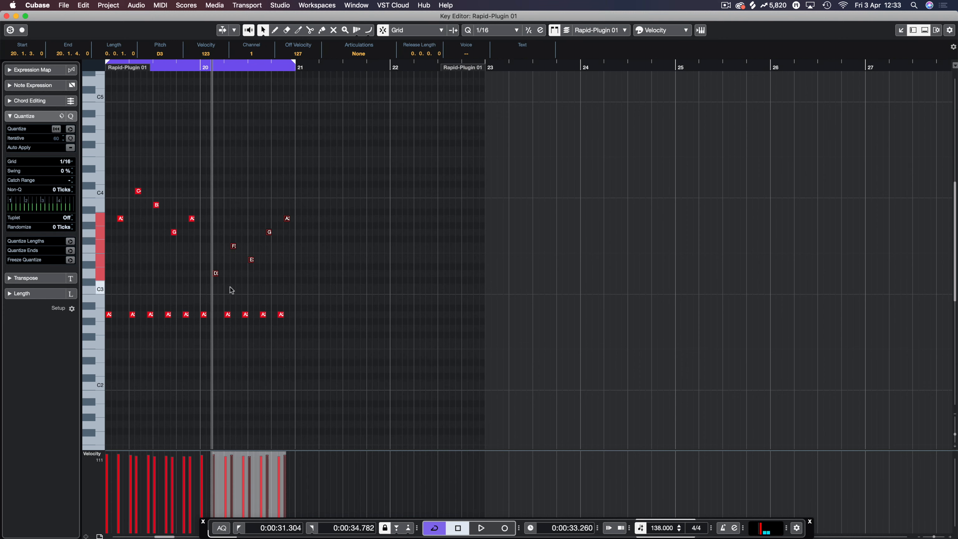
Play the two-bar loop and highlight the D3 melody note in bar 20
click(247, 290)
key(space)
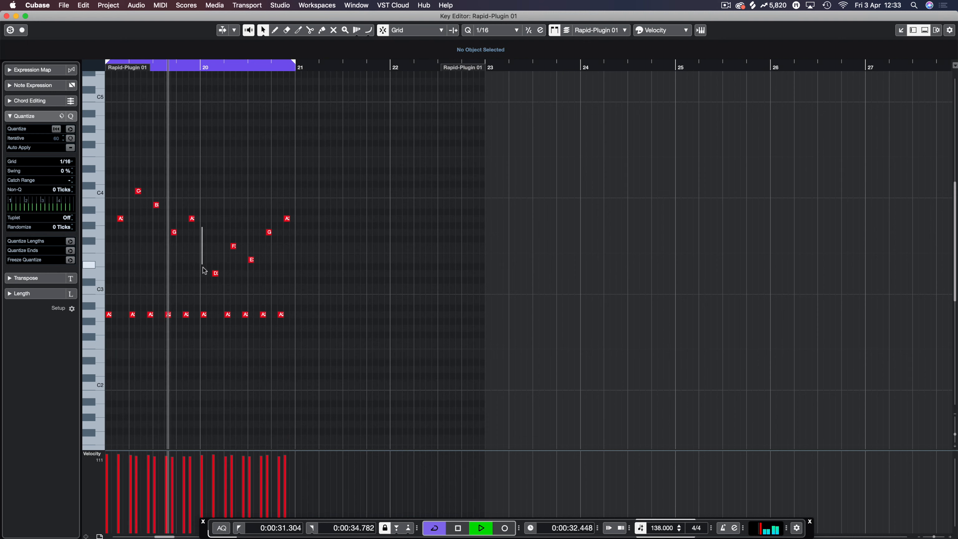
drag(200, 261, 233, 280)
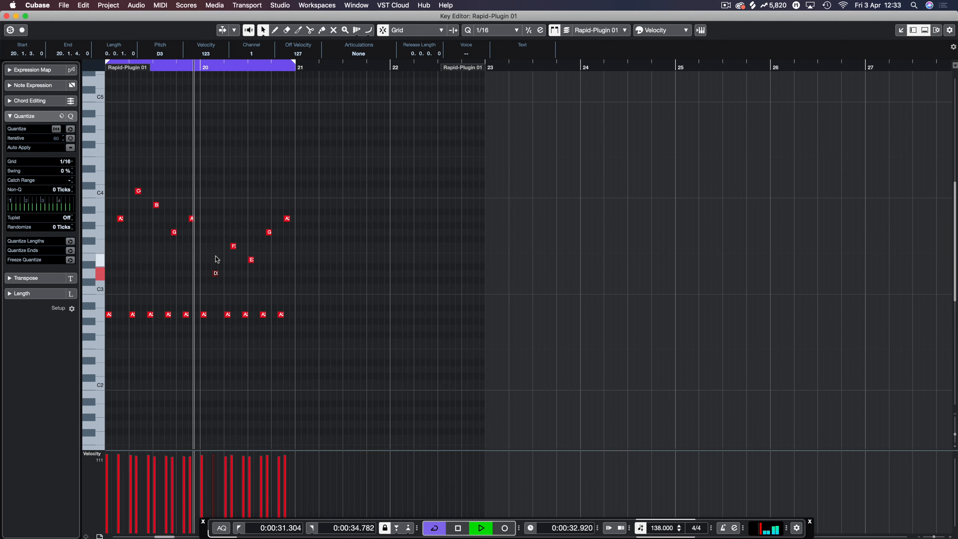
Open the original pattern at bar 1, highlight the D#3 and D3 melody notes in bar 1, and play its opening twice
key(Return)
key(space)
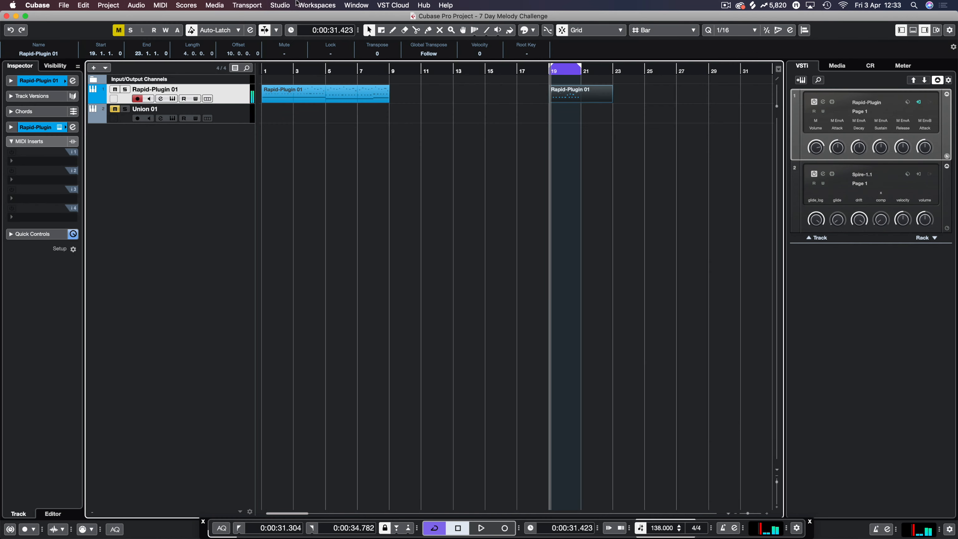
click(270, 71)
double_click(274, 97)
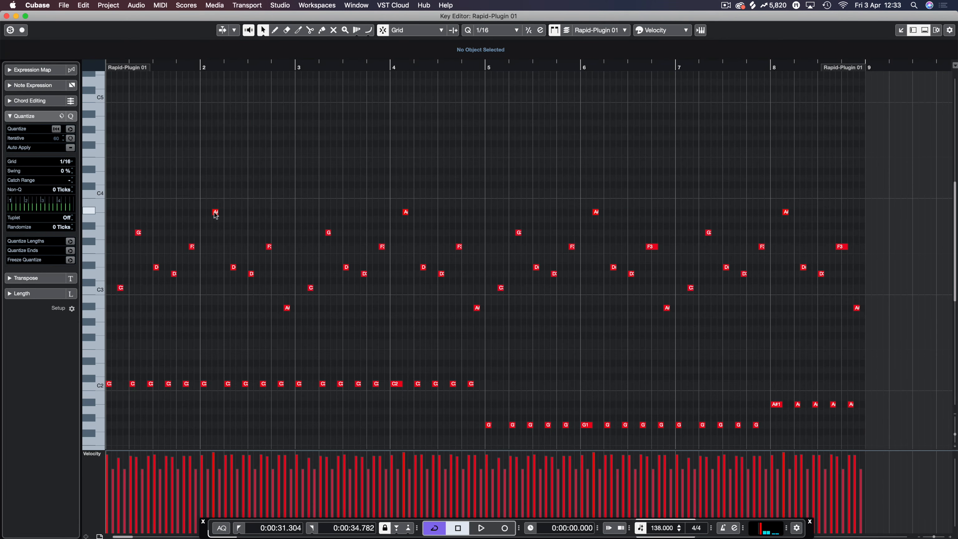
drag(145, 258, 207, 301)
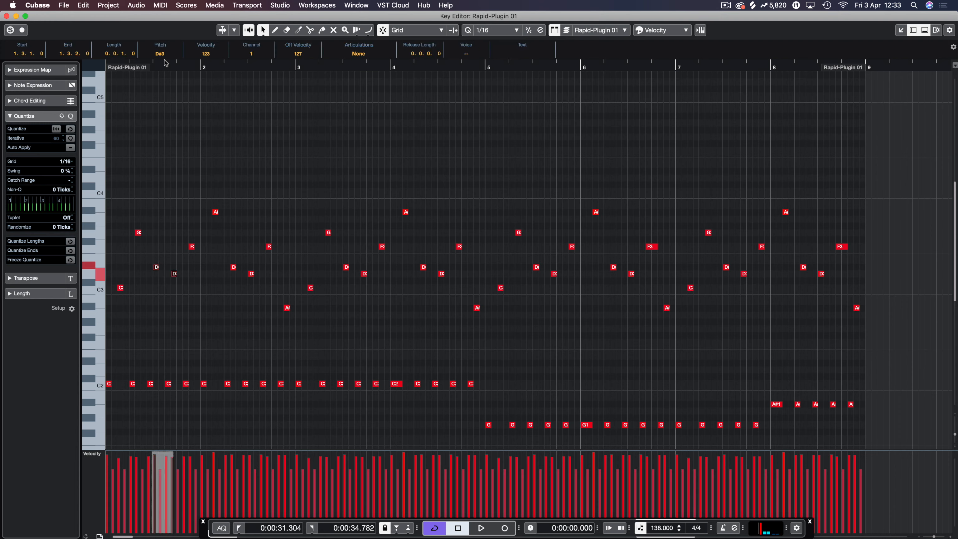
key(space)
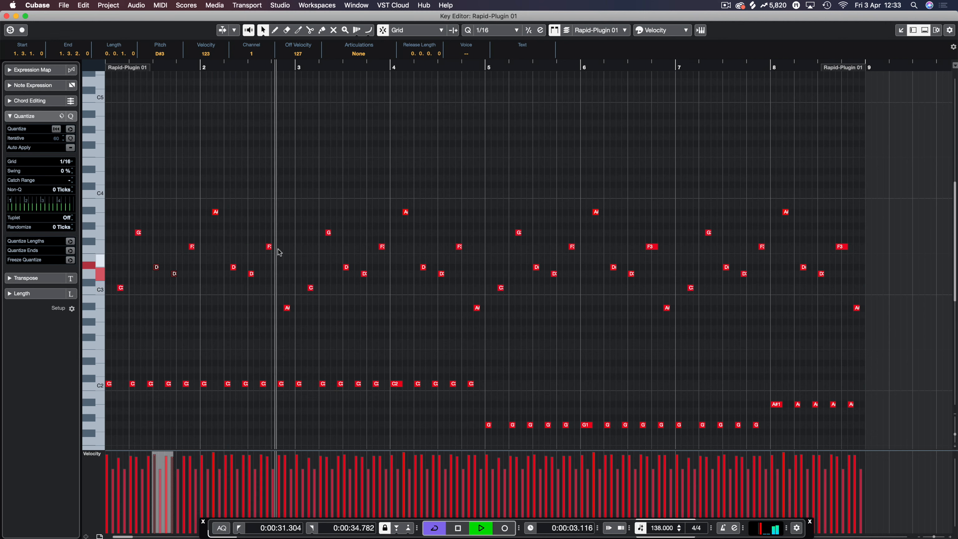
key(space)
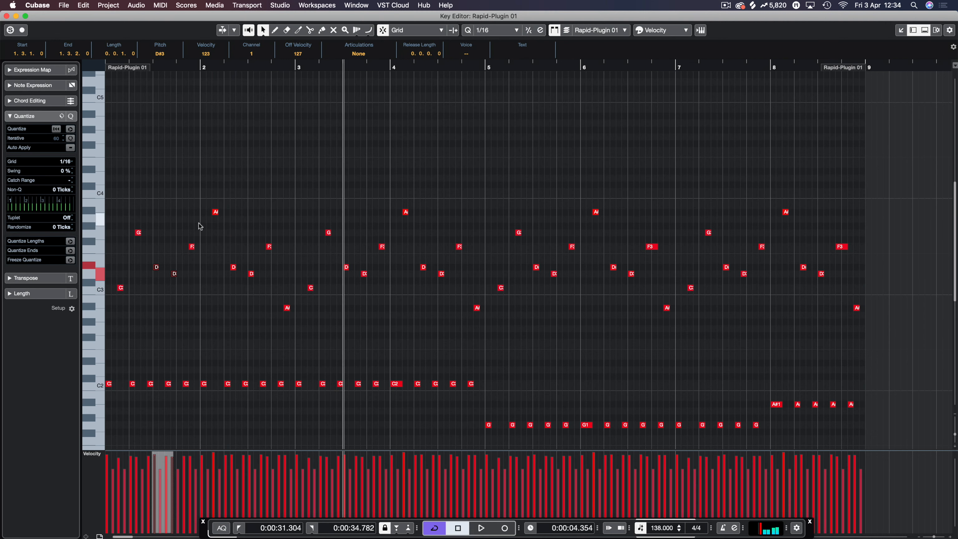
drag(199, 65, 98, 72)
key(space)
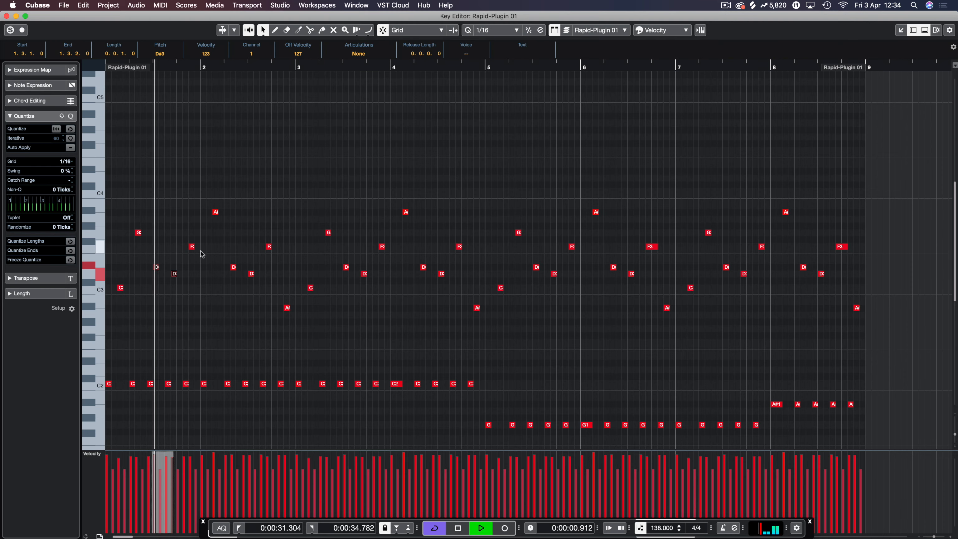
key(space)
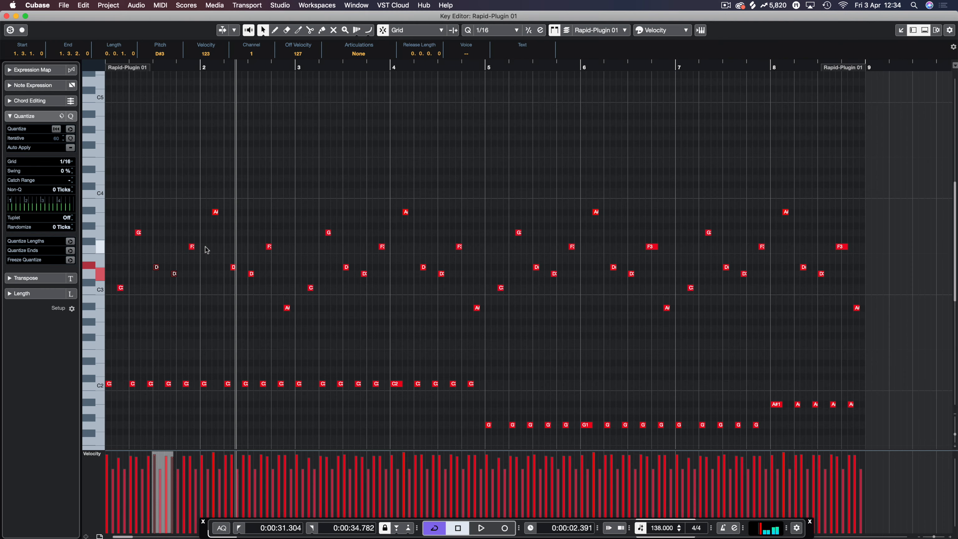
Reopen the pattern at bar 19, check the D3 melody note in bar 20, and play the two-bar loop
key(Escape)
click(554, 90)
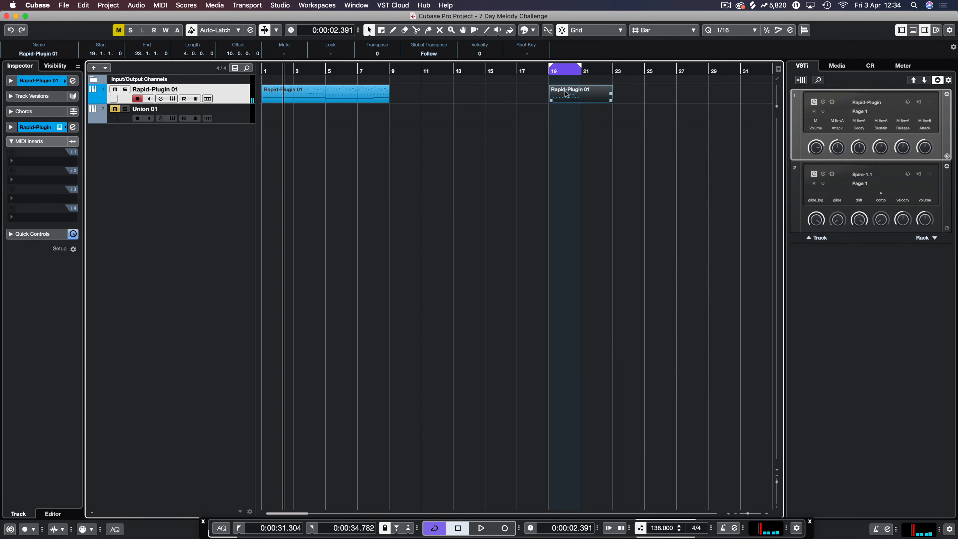
double_click(566, 93)
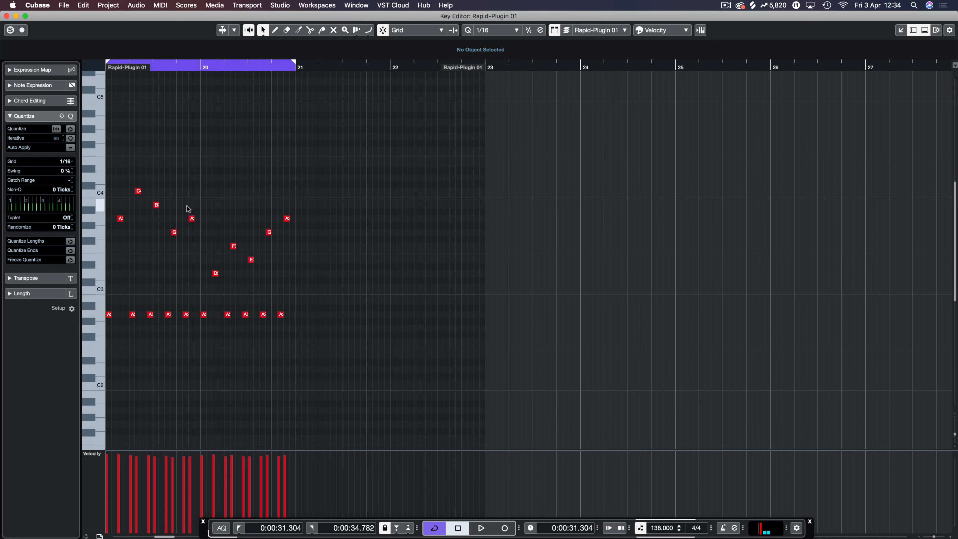
click(216, 274)
click(208, 234)
key(space)
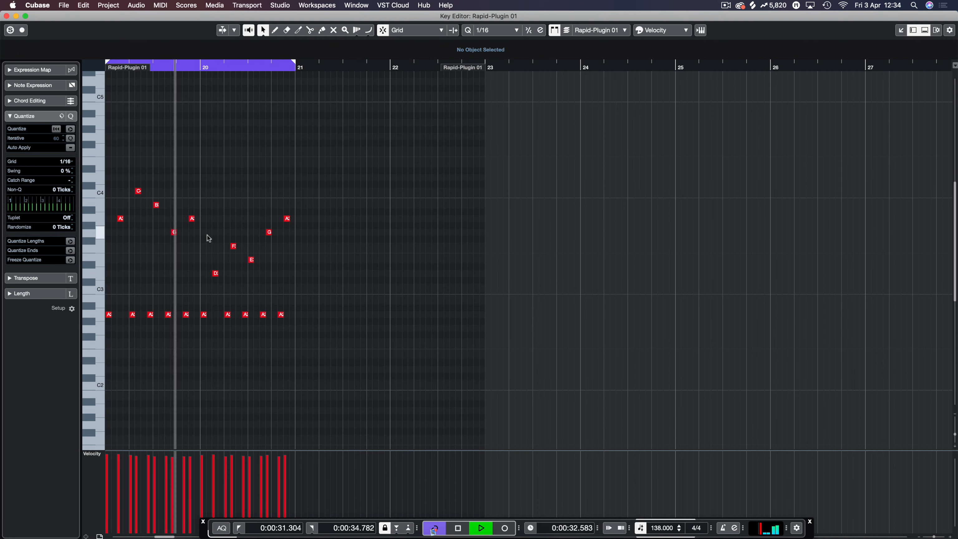
key(space)
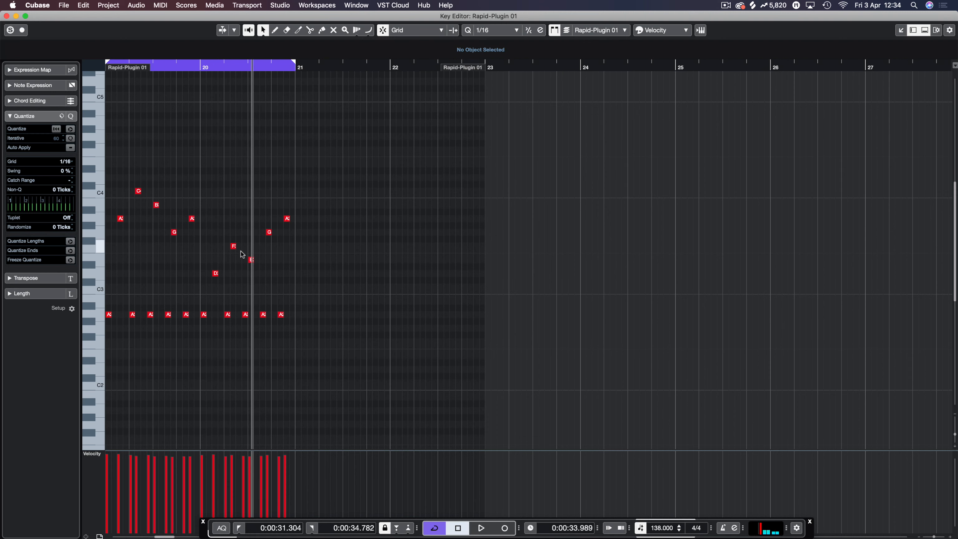
Duplicate all notes of bars 19 and 20 to start at 21.1.1 and move the loop to bars 21 and 22
key(super+a)
key(super+d)
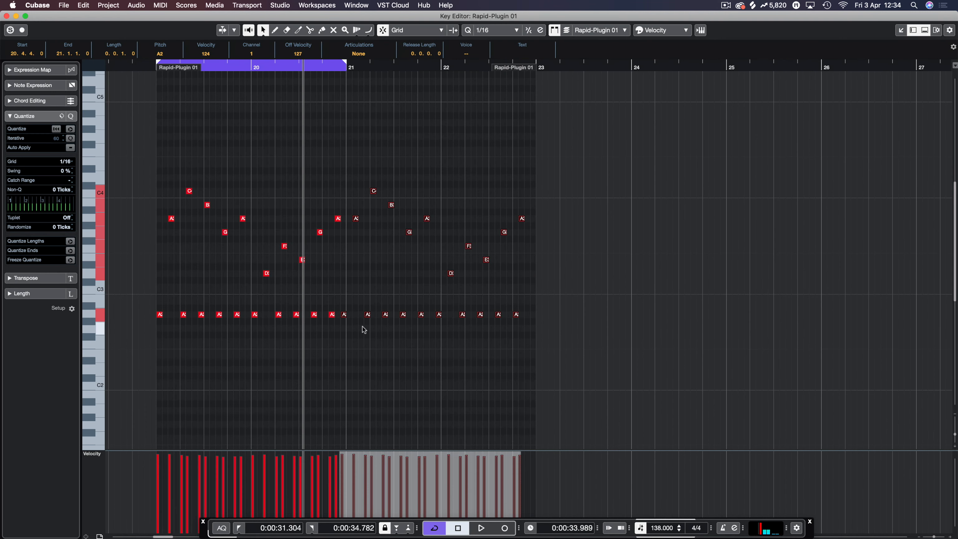
drag(344, 319, 350, 319)
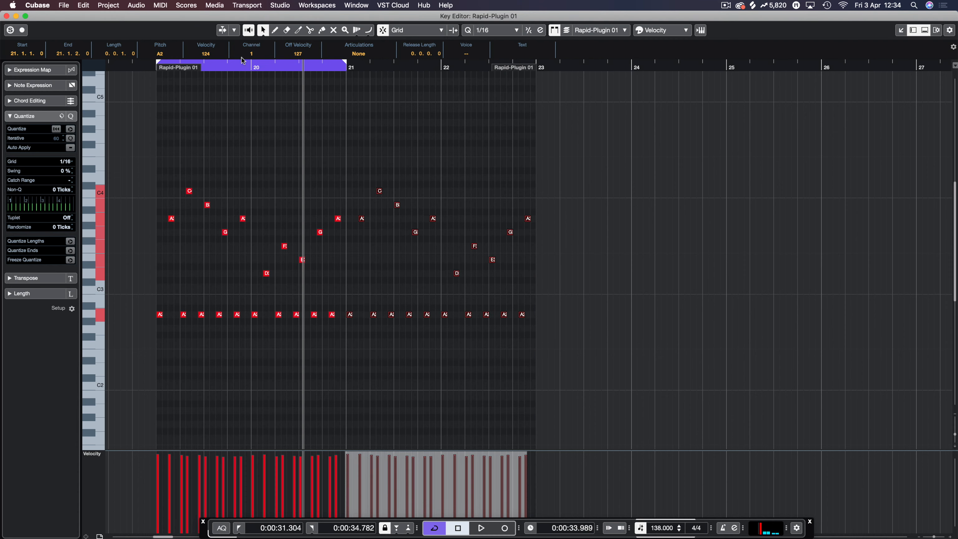
drag(242, 60, 431, 64)
key(KP_1)
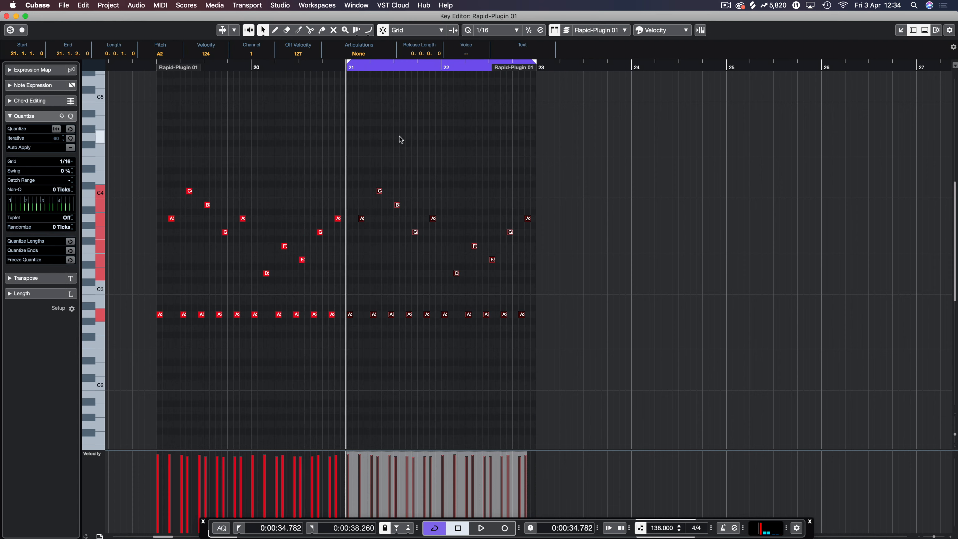
click(402, 137)
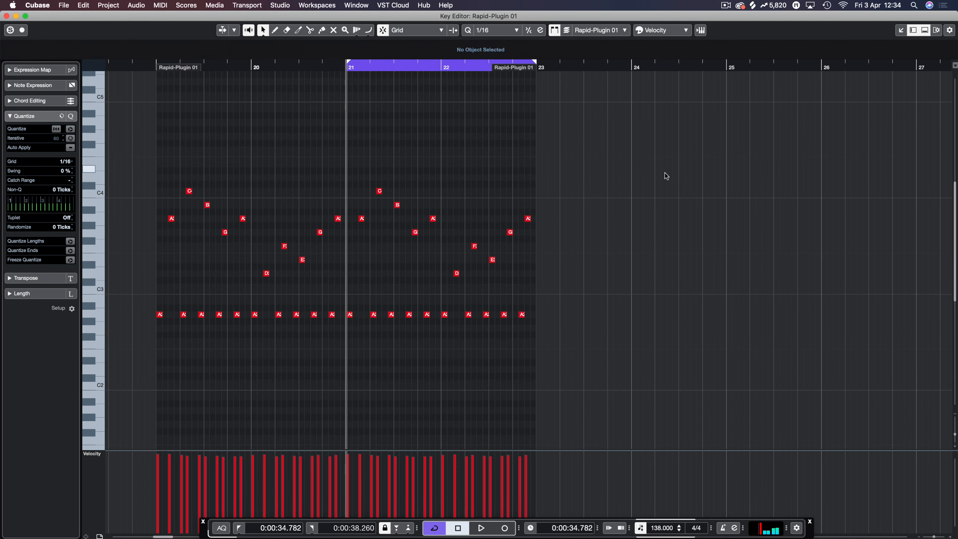
Try raising the D3 melody note at the start of bar 22 to G3 and play back the loop
drag(470, 278, 432, 268)
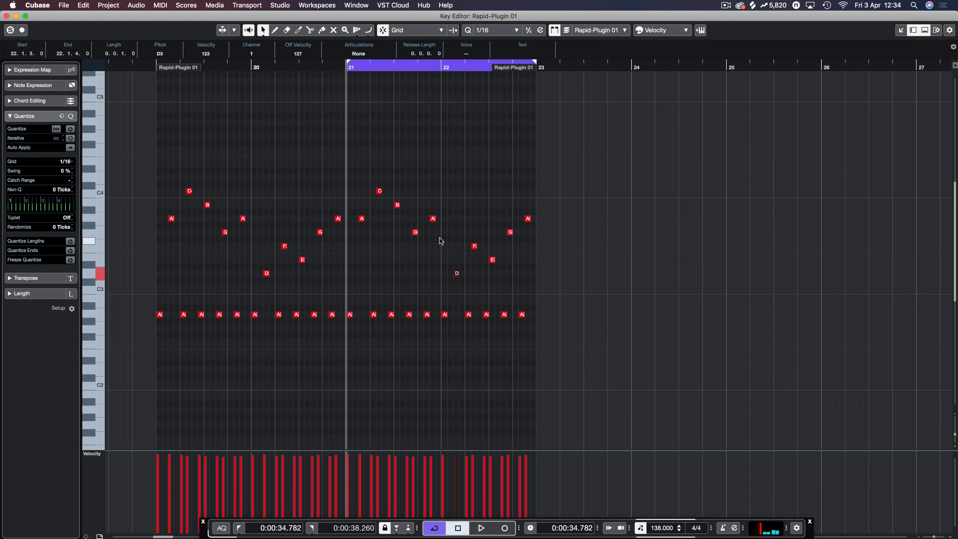
click(433, 218)
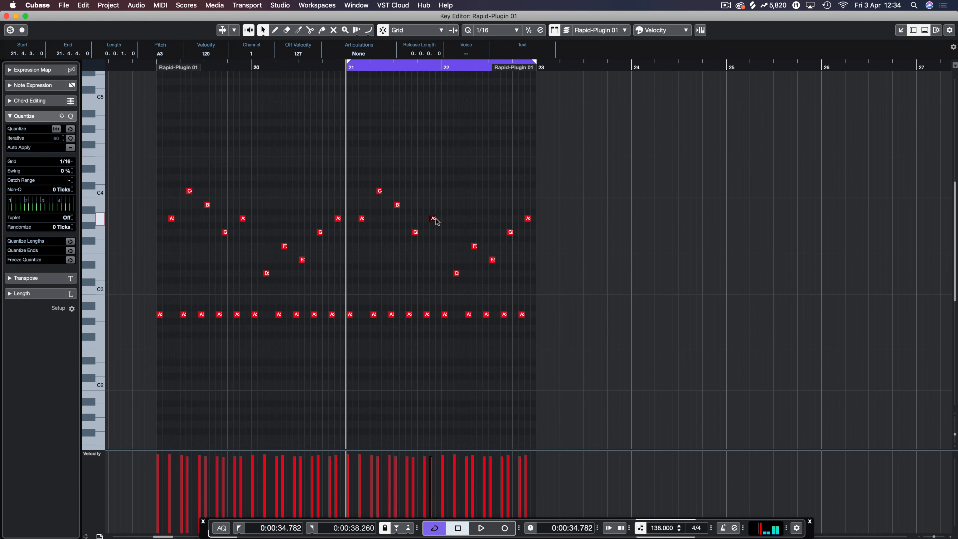
drag(456, 273, 458, 236)
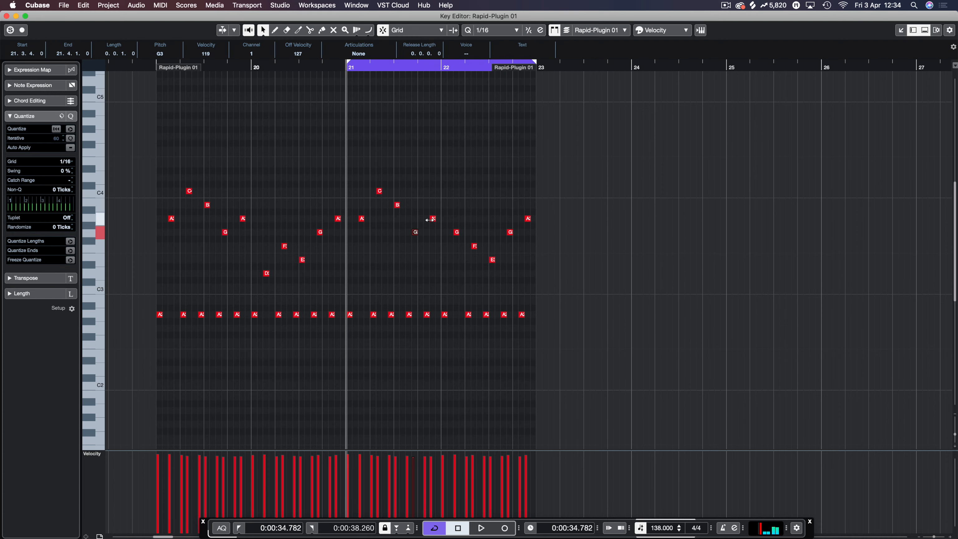
click(433, 218)
scroll(462, 237, left, 5)
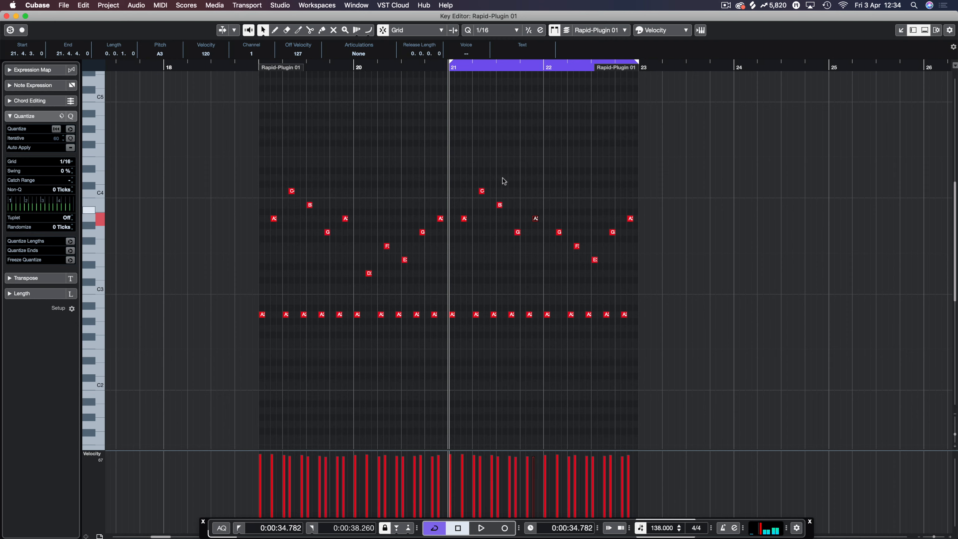
click(538, 137)
key(space)
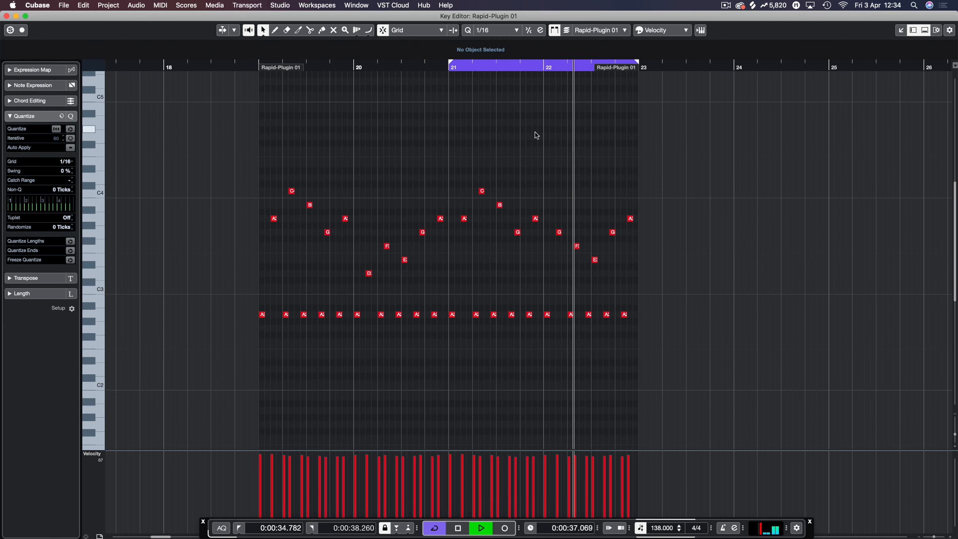
key(space)
Try lowering the F3 note at 22.2.2 to D3, play it back, and undo both pitch changes in bar 22
click(577, 246)
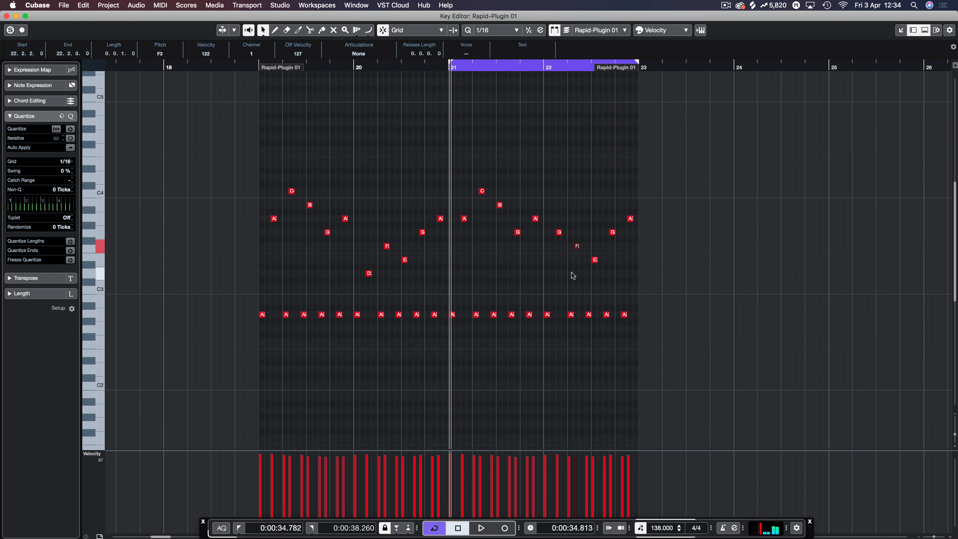
key(Down)
key(Down)
key(space)
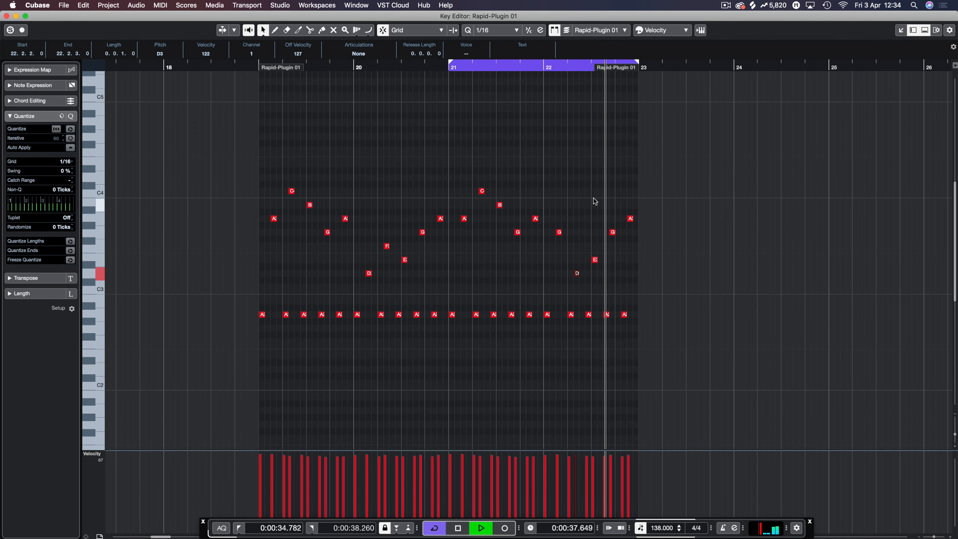
key(space)
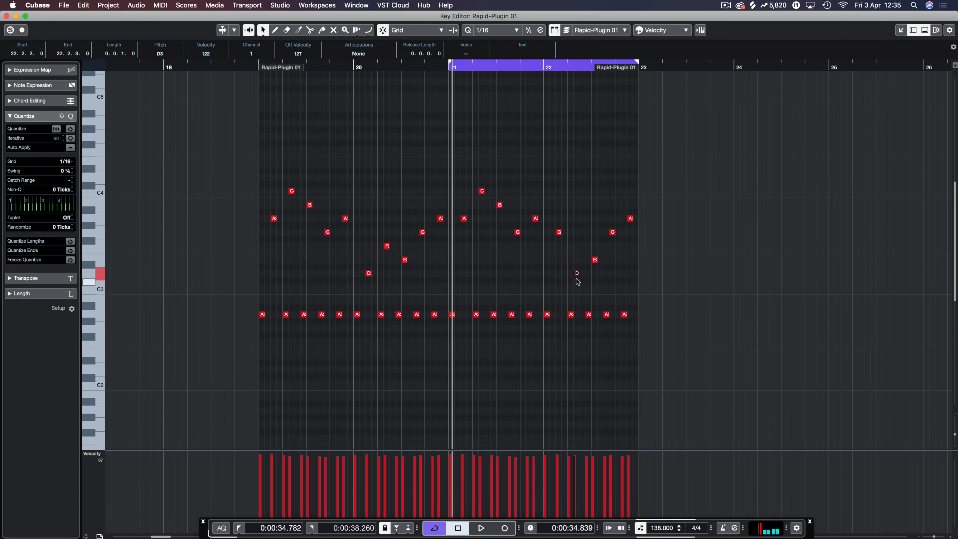
key(super+z)
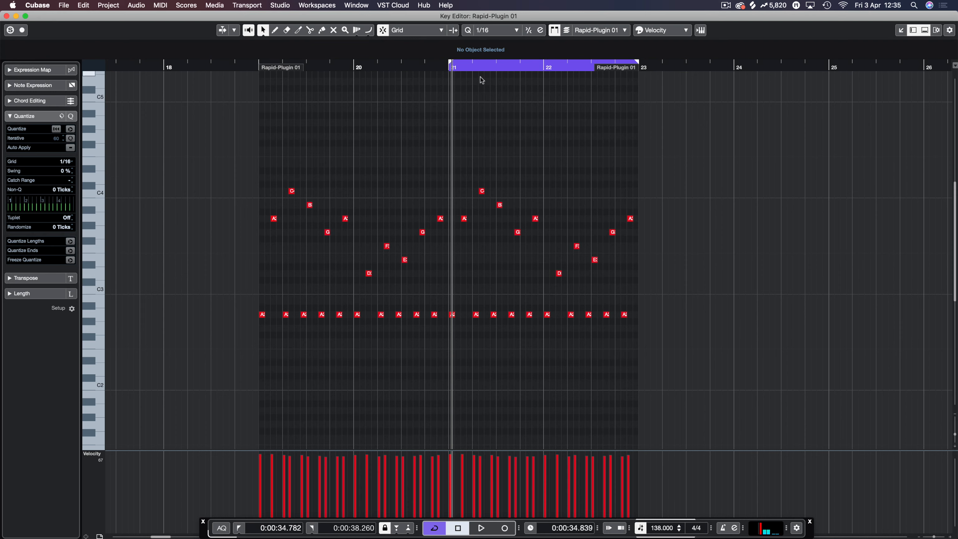
Play the loop, draw a continuous row of A1 sixteenth notes across bars 21 and 22, and play the result
key(space)
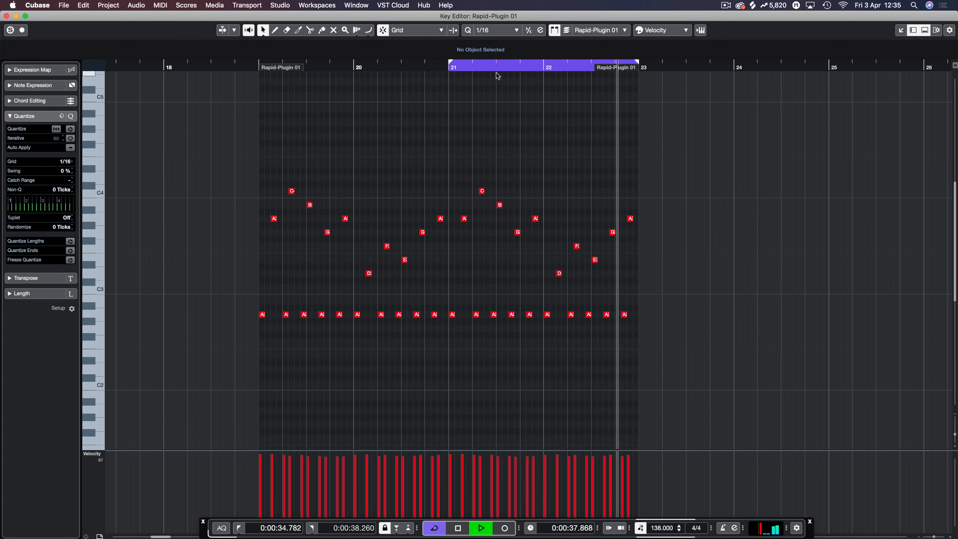
key(space)
click(366, 33)
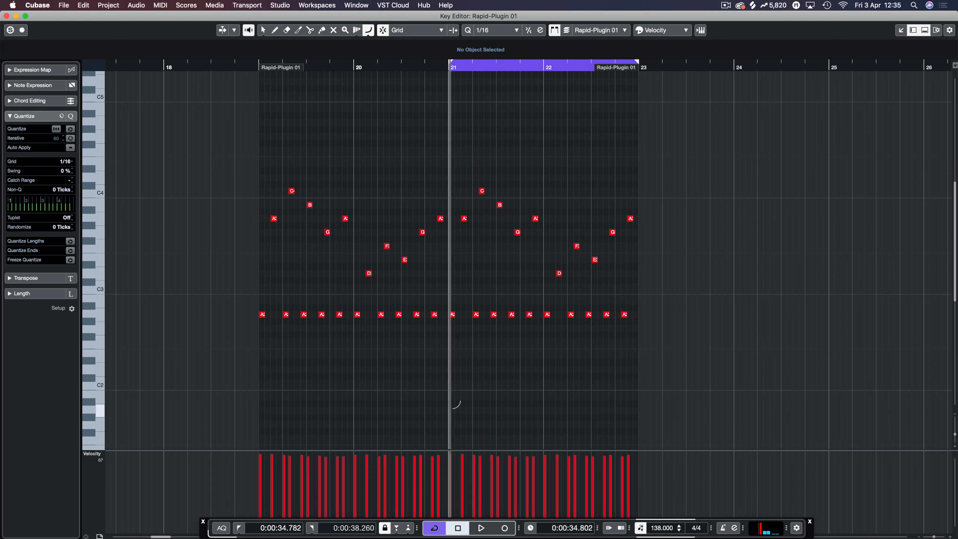
drag(451, 409, 637, 410)
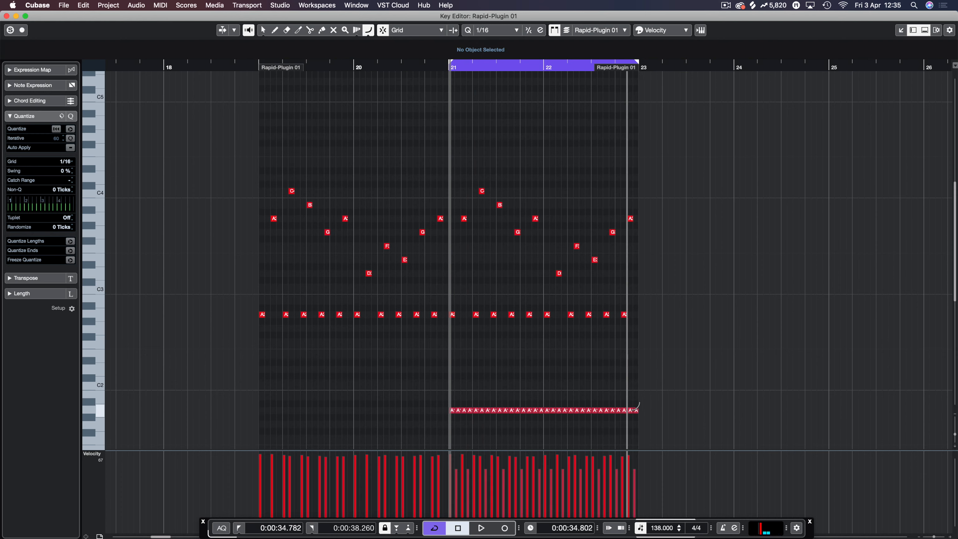
click(263, 30)
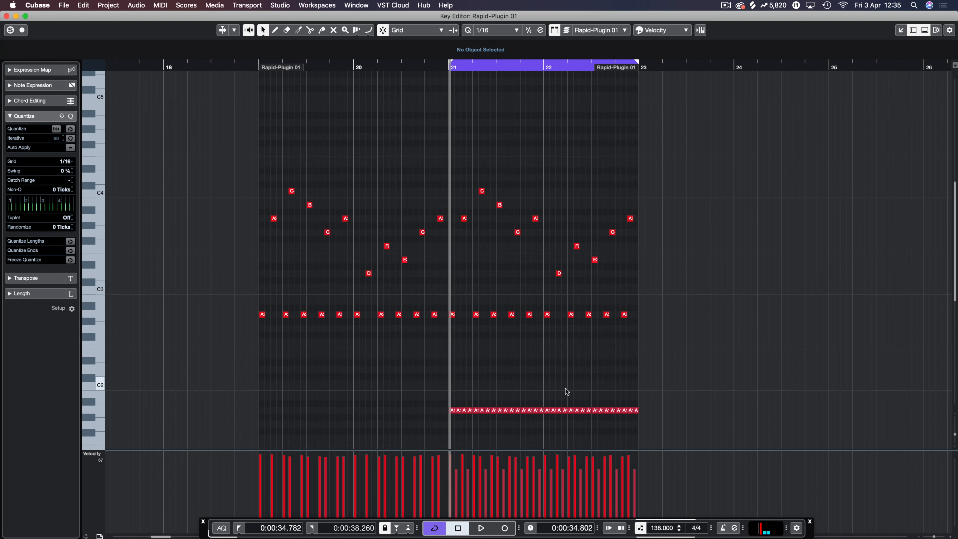
key(space)
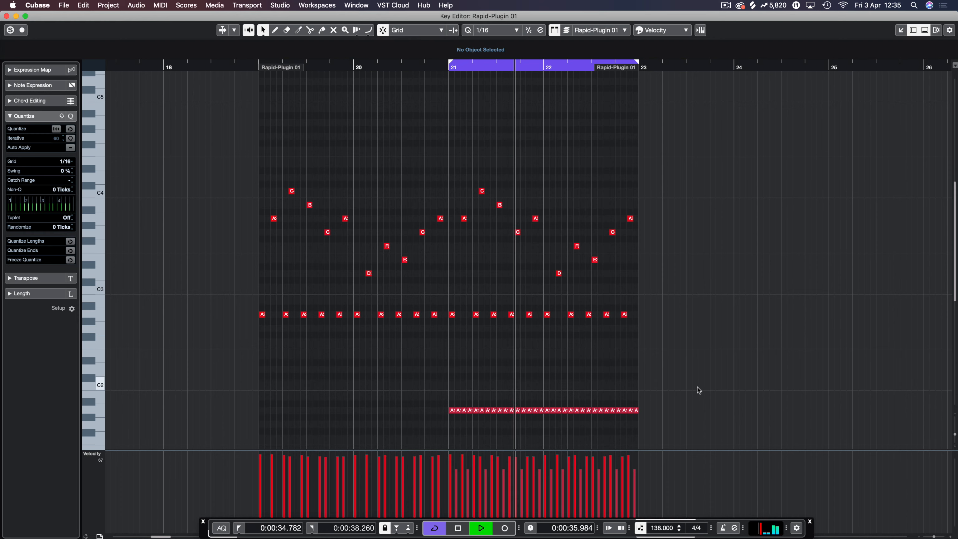
Extend the sixteenth-note bass row across bars 19 to 22 and lower it one octave to A0
drag(685, 385, 717, 440)
key(space)
key(shift+Down)
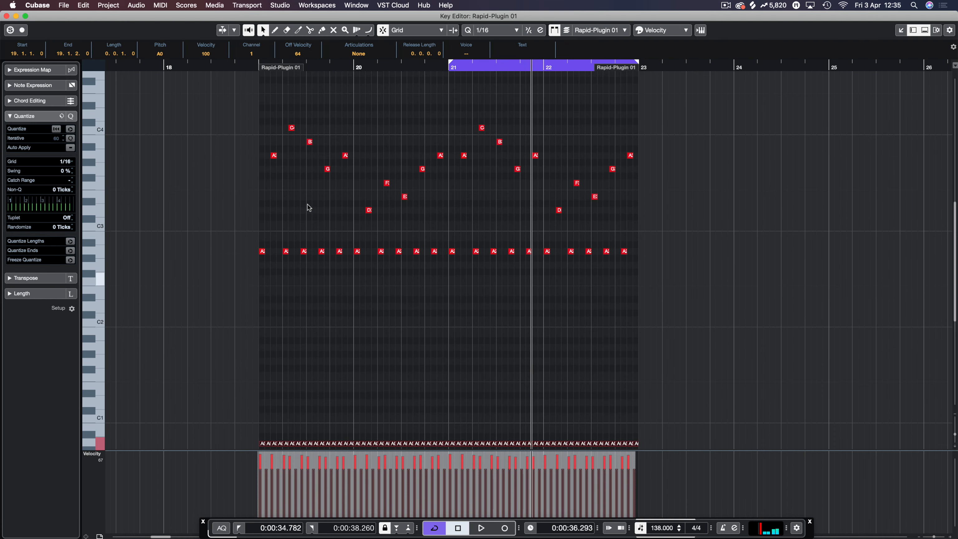
Create A1 notes in the rhythmic gaps of bar 19 starting at 19.1.2 and copy them into bar 20
drag(672, 236, 694, 379)
click(288, 309)
key(Delete)
drag(410, 306, 244, 384)
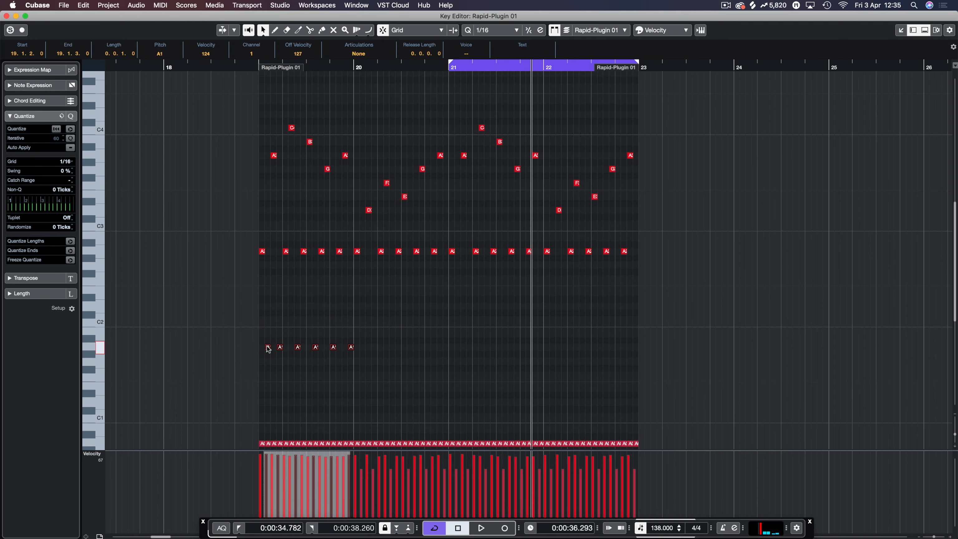
drag(267, 347, 363, 350)
Duplicate the A1 notes of bars 19 and 20 into bars 21 and 22, shifted to start at 21.1.2
drag(520, 316, 250, 369)
key(super+d)
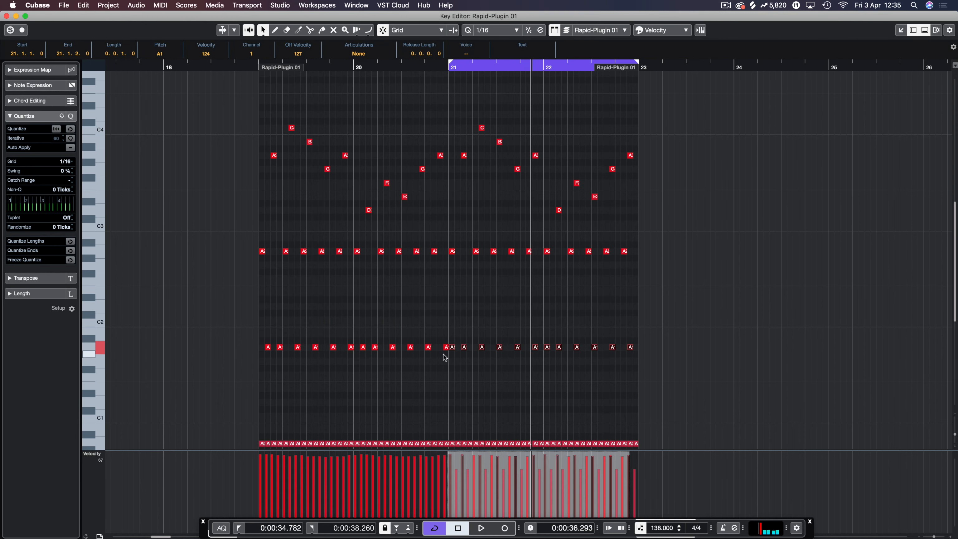
drag(458, 347, 461, 347)
click(451, 322)
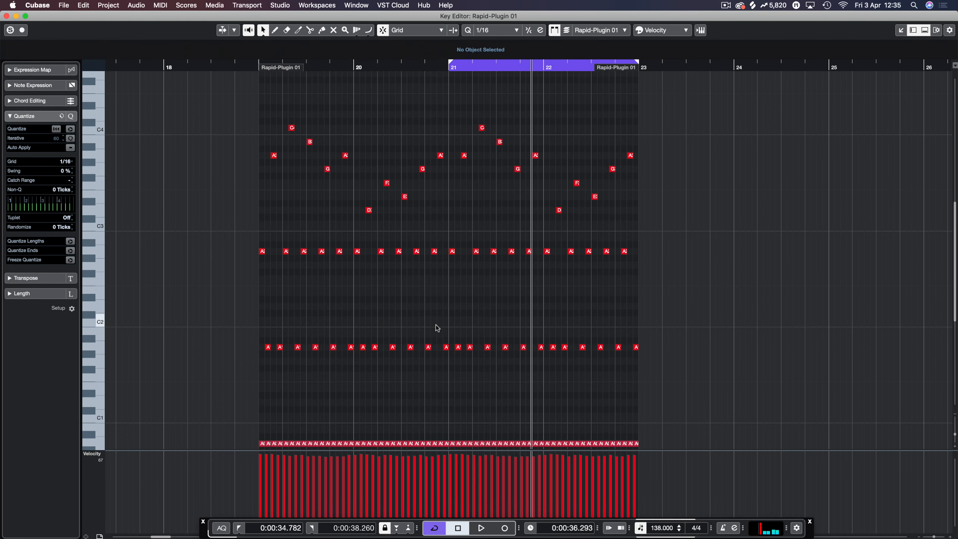
Play back the layered pattern and extend the loop start to bar 19
key(space)
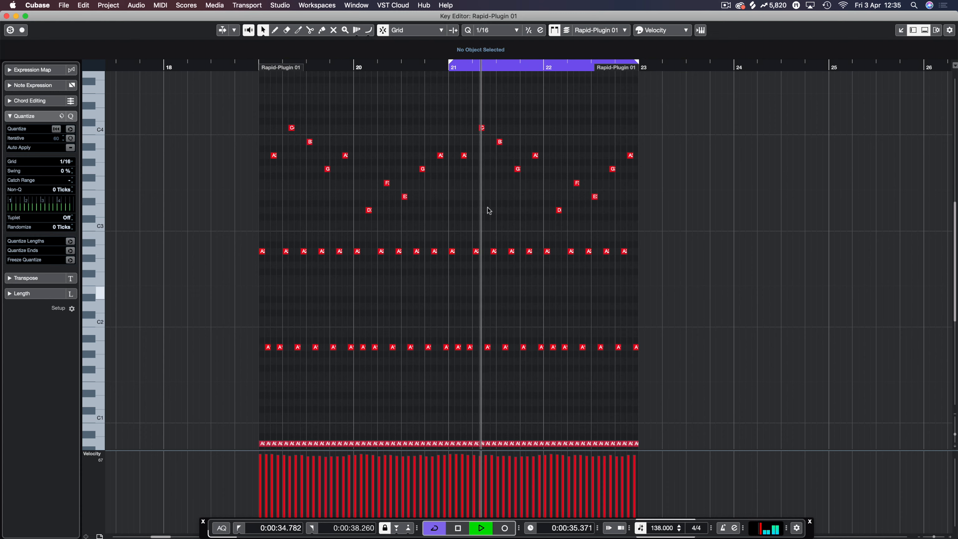
drag(450, 61, 261, 62)
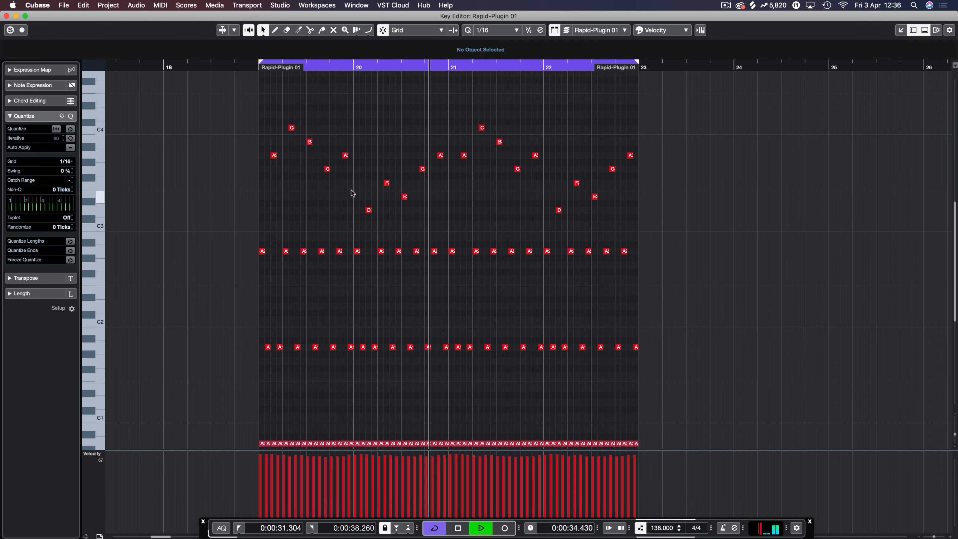
Stop playback, duplicate the Rapid-Plugin 01 part from bar 19 to bar 23, loop the duplicate and open it for note editing
key(space)
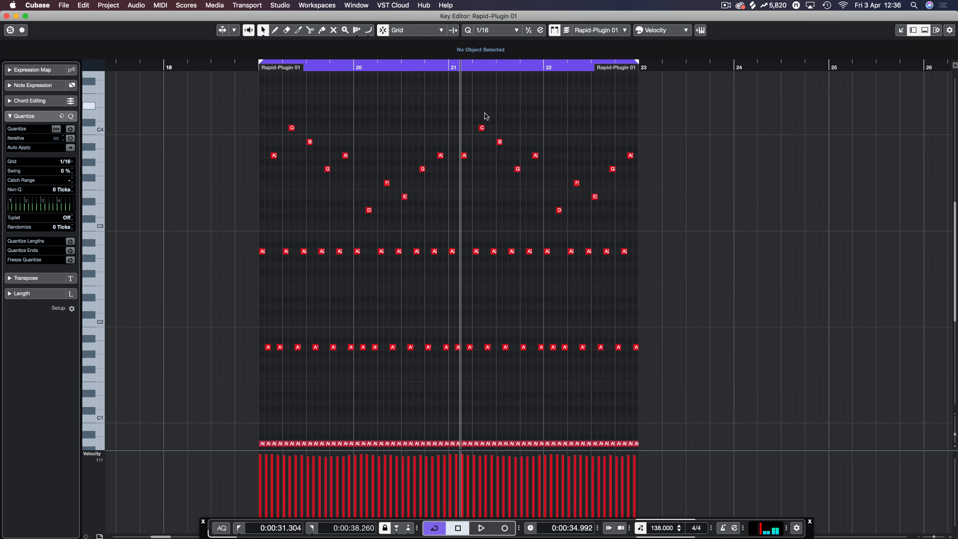
key(Return)
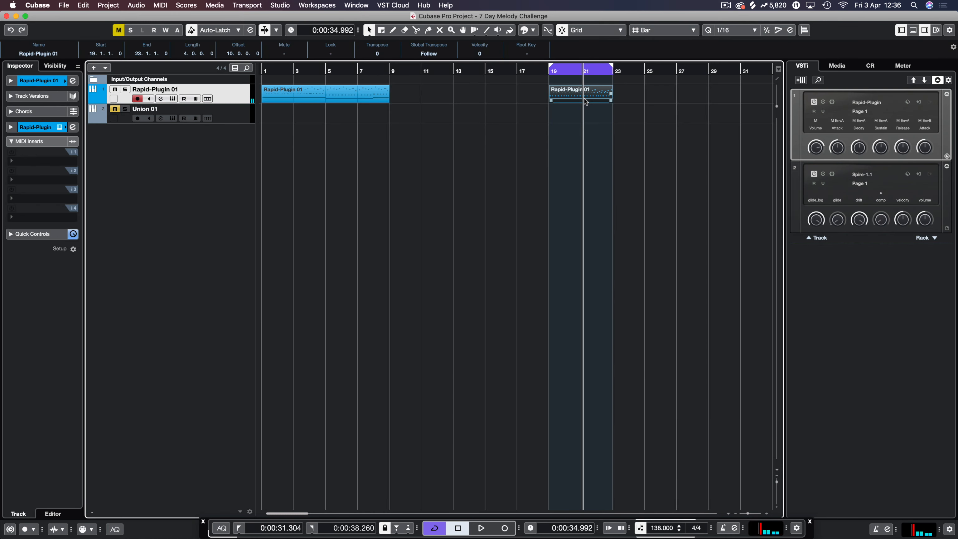
key(super+d)
key(p)
key(l)
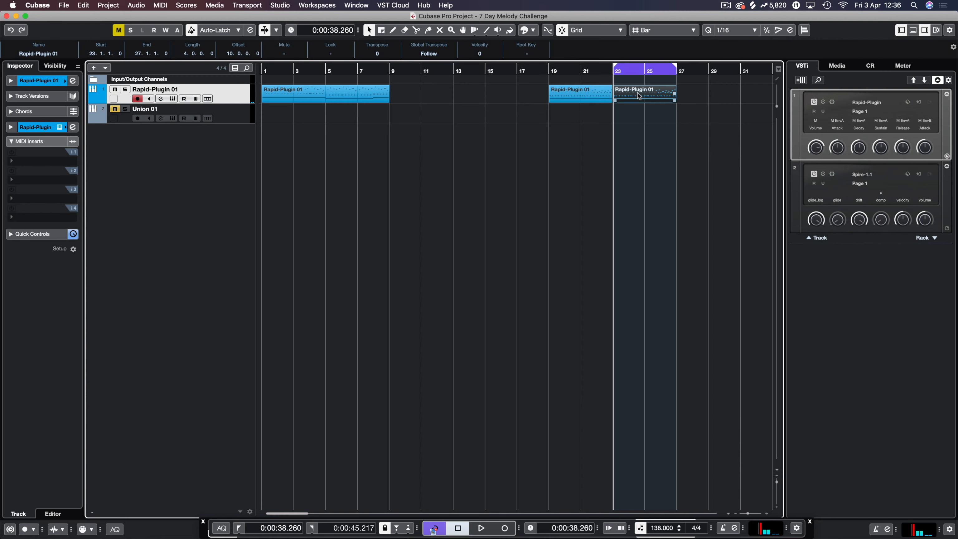
double_click(639, 95)
scroll(137, 174, up, 3)
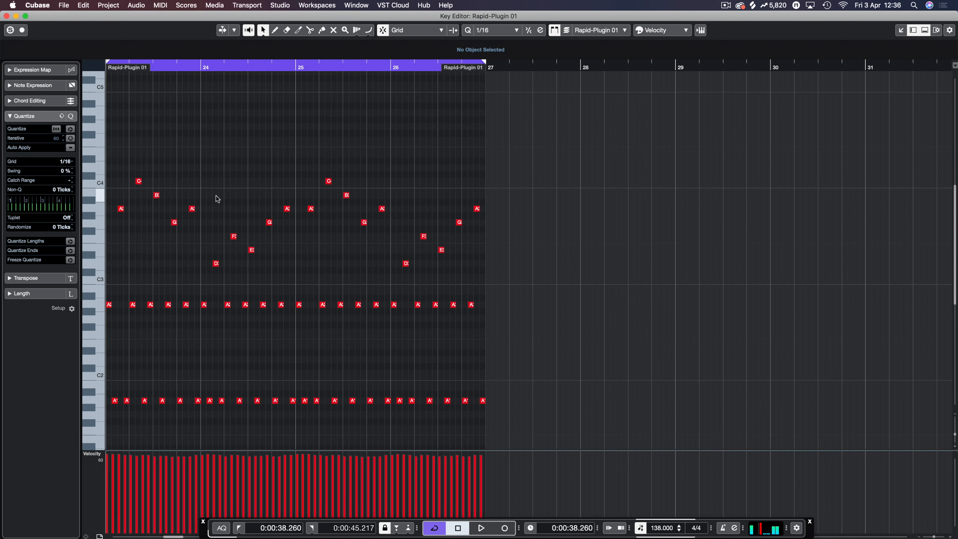
Raise the melody note at 25.2.2 to E4 and the one at 25.3.1 to C4, and play back the change
click(328, 181)
mouse_move(321, 165)
mouse_down()
mouse_move(328, 193)
mouse_move(346, 180)
mouse_up()
key(Up)
key(Up)
key(Up)
key(Up)
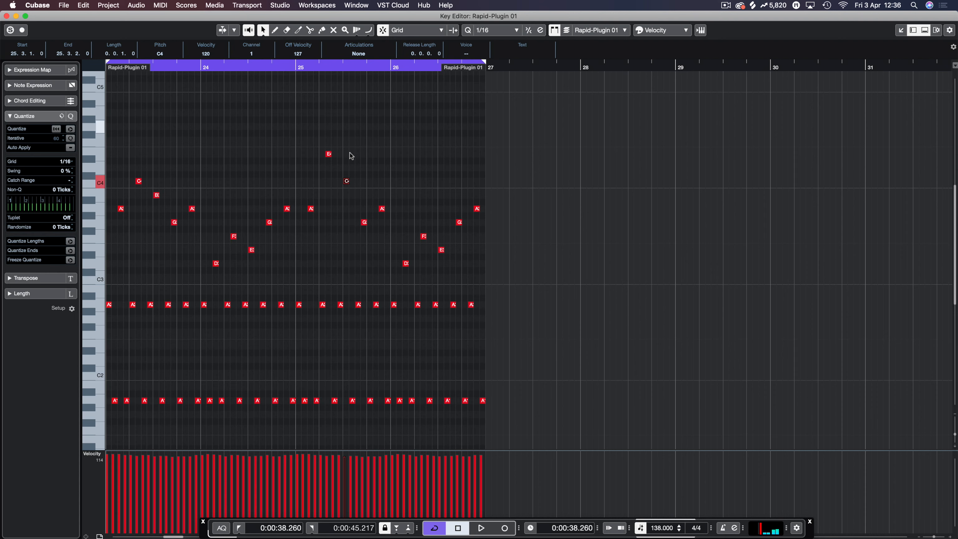
key(space)
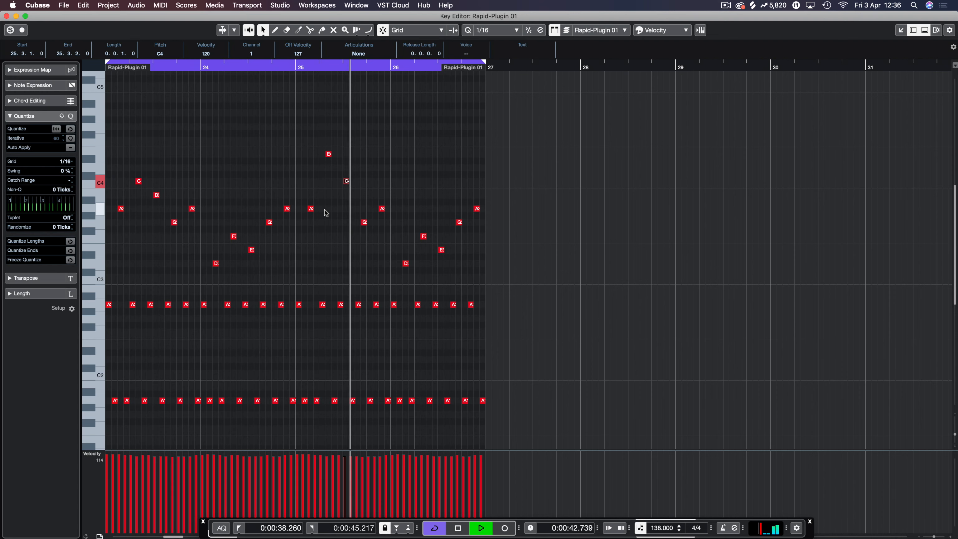
Try the melody note at 25.3.4 on A3 and the one at 25.4.3 on G3, and audition the phrase
drag(368, 211, 383, 223)
key(Down)
key(Up)
key(Up)
key(Up)
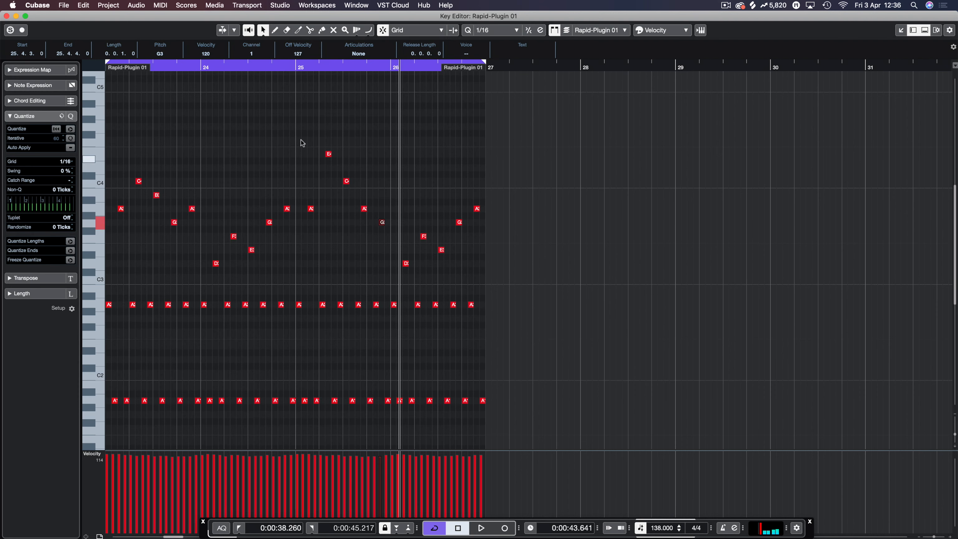
key(space)
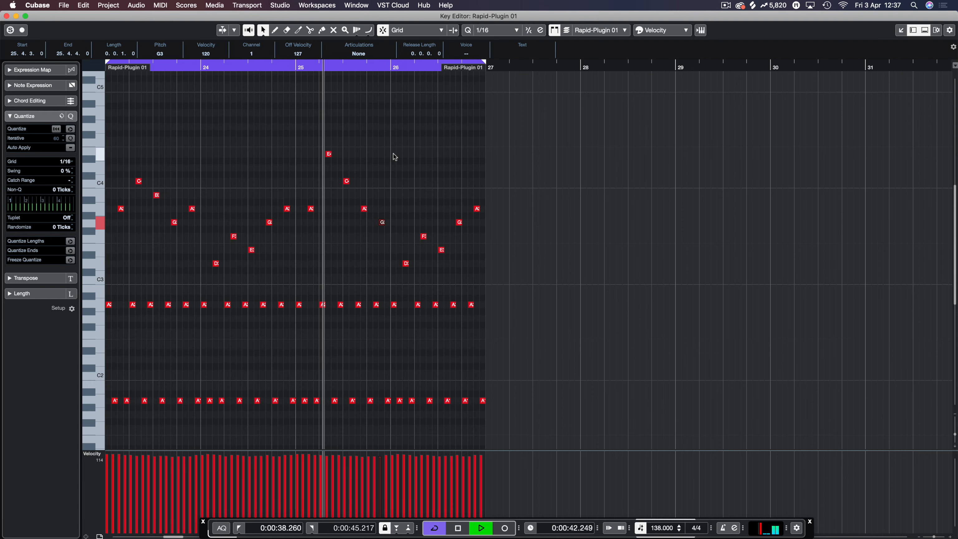
key(space)
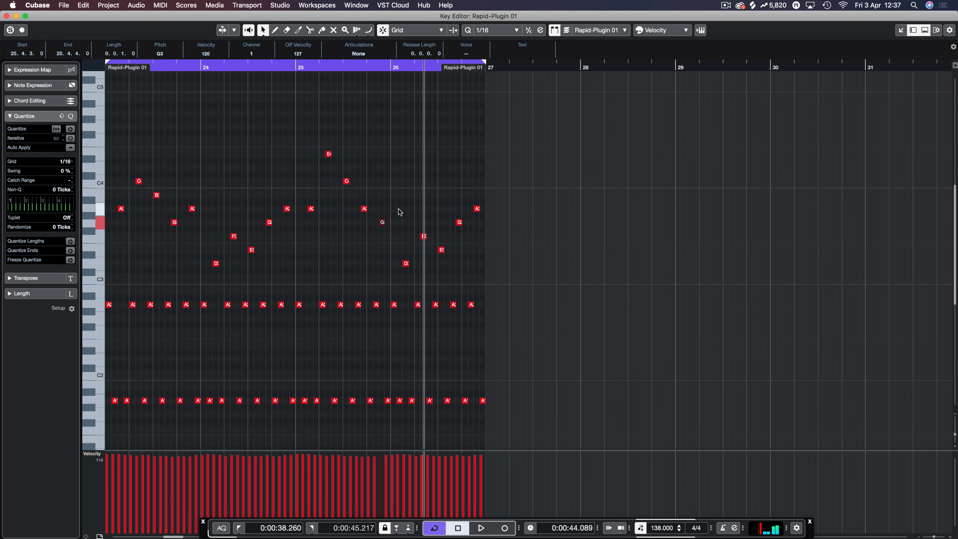
Return the melody note at 25.3.4 to G3, raise the one at 25.4.3 to C4, and audition bar 25
drag(378, 202, 384, 232)
key(Down)
key(Down)
key(Up)
key(Up)
key(Up)
key(Up)
key(Up)
click(269, 70)
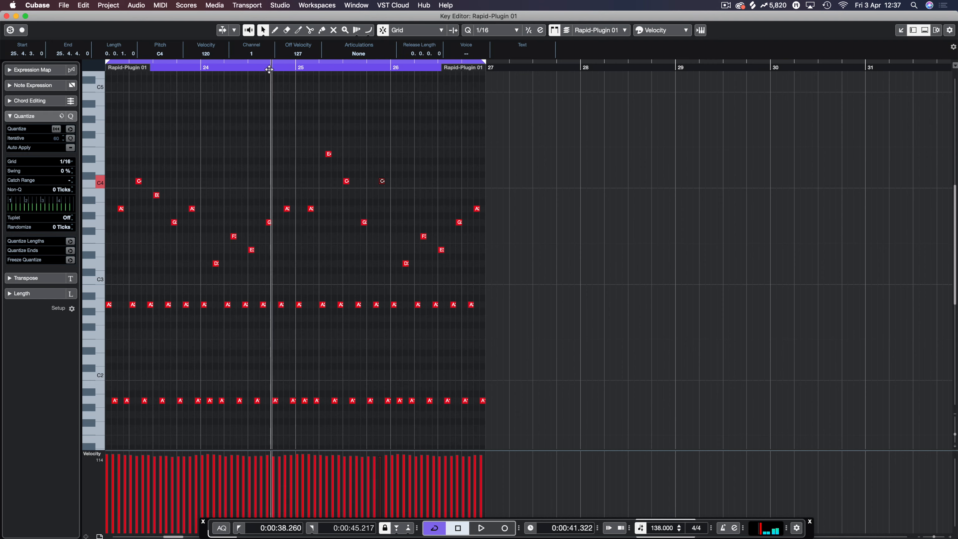
key(space)
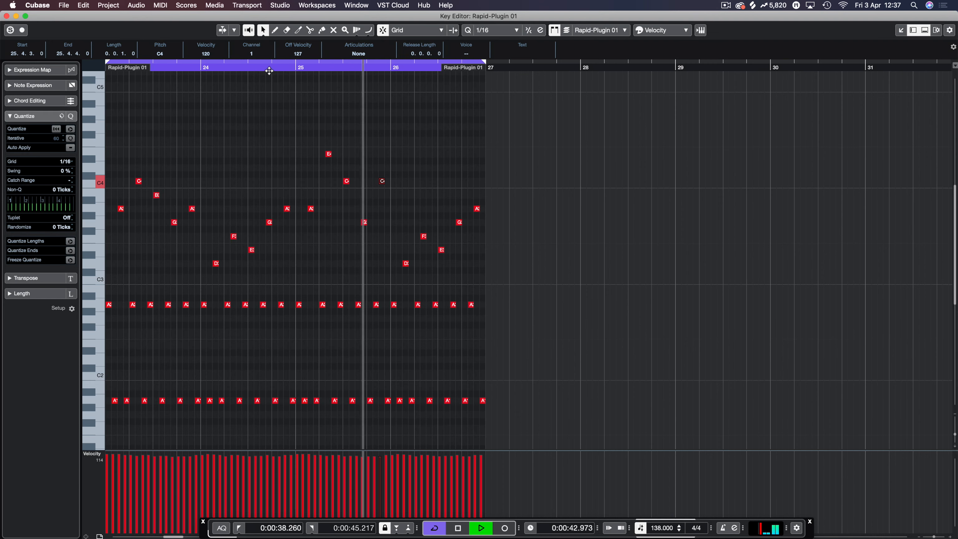
key(space)
Lower the melody note at 25.4.3 to B3 and play back from late in bar 24
key(Down)
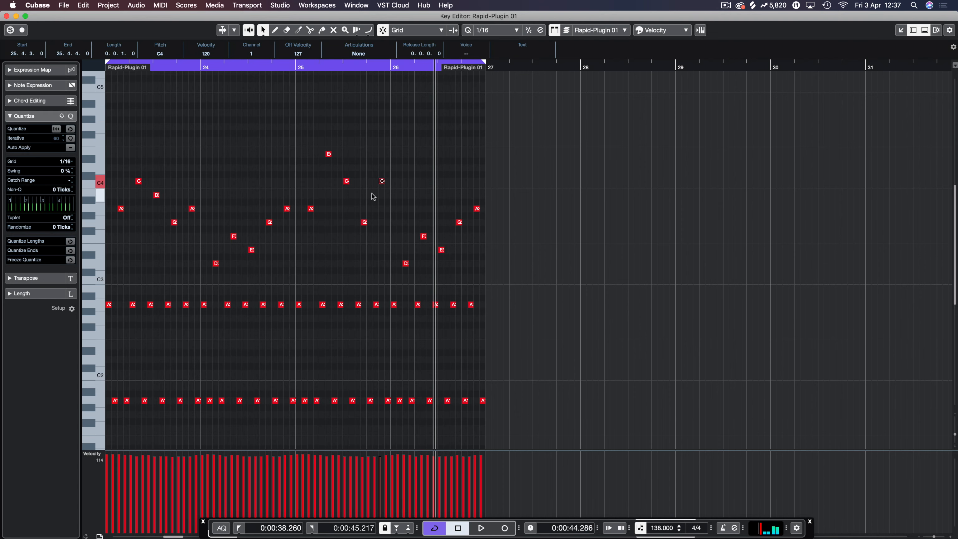
scroll(374, 189, down, 4)
click(280, 67)
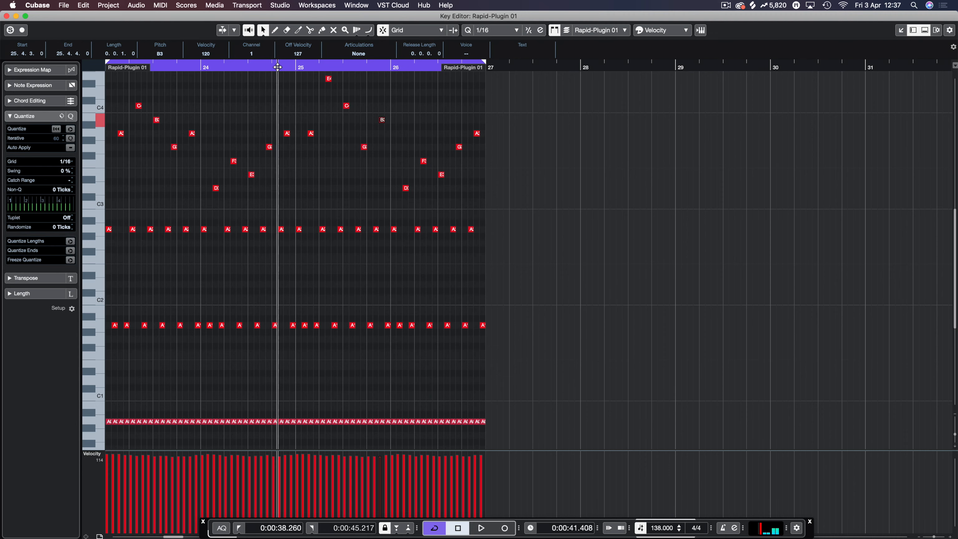
key(space)
click(401, 134)
scroll(404, 163, up, 4)
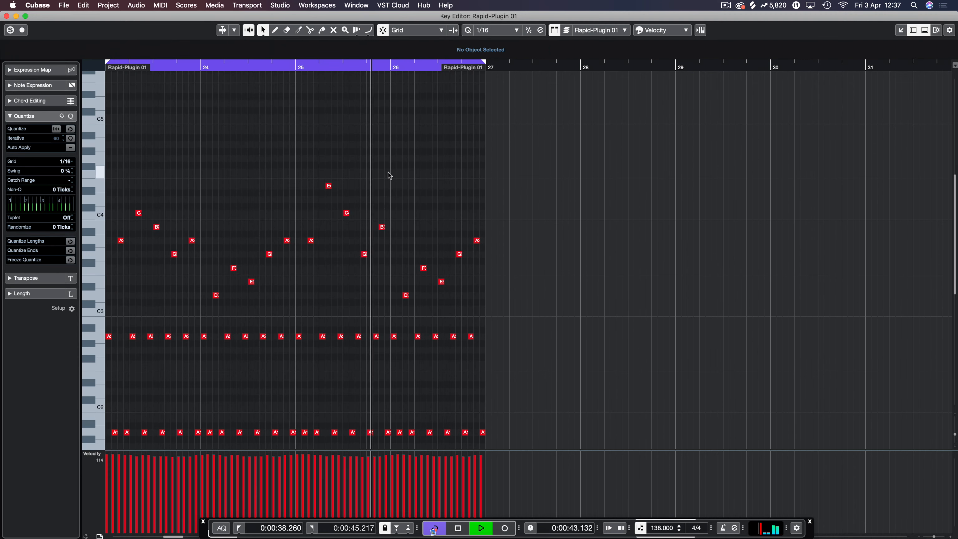
key(space)
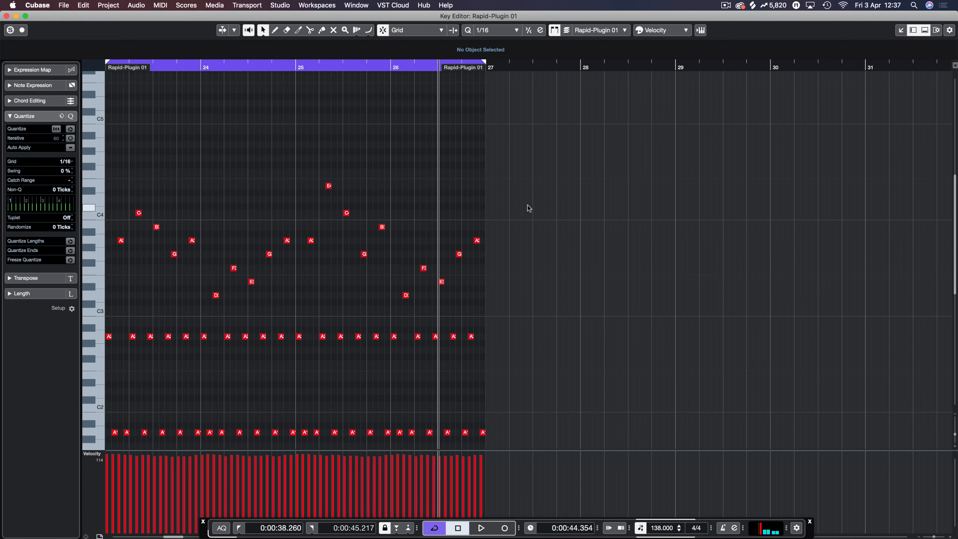
Replace the melody notes in bar 26 with a copy of the bar 25 melody starting at 26.1.3
drag(516, 213, 392, 325)
key(Delete)
drag(396, 149, 300, 286)
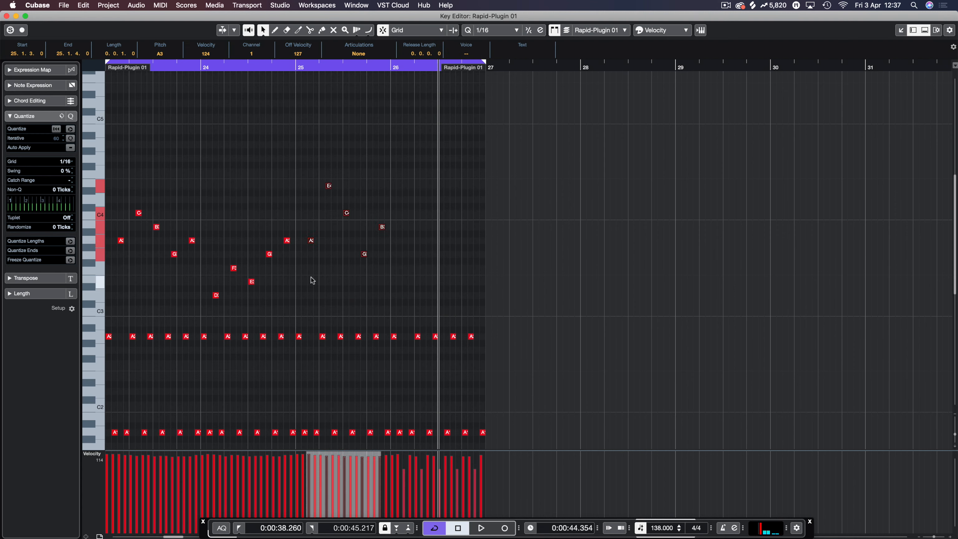
drag(311, 242, 407, 243)
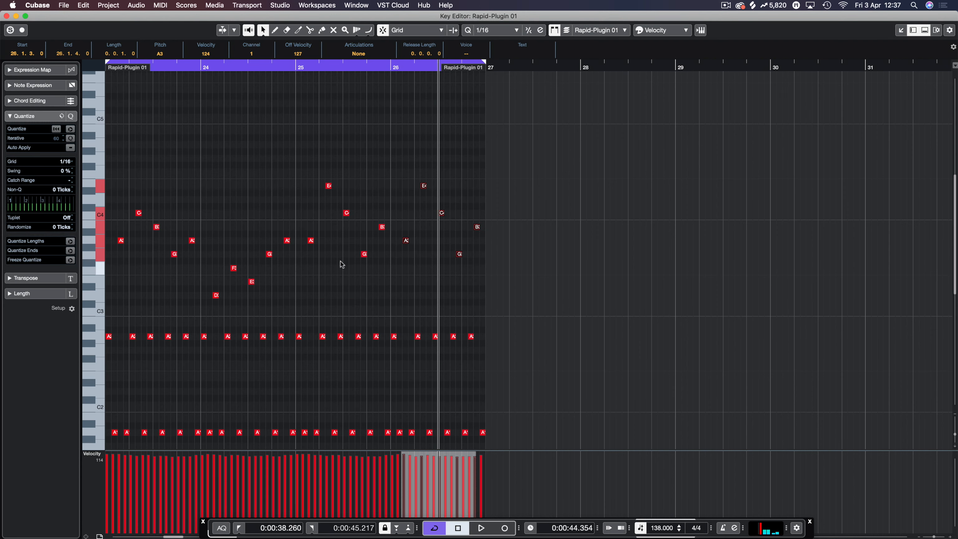
click(437, 233)
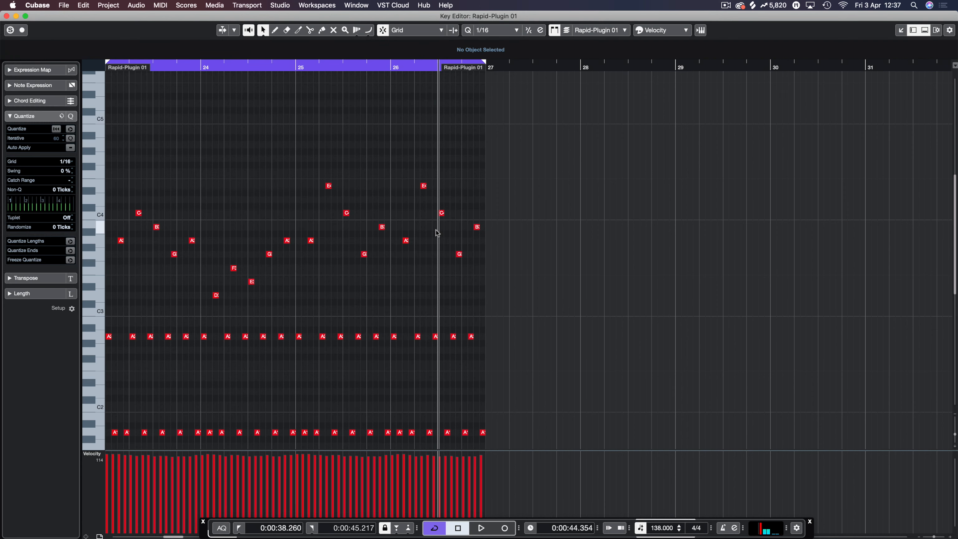
Open the original eight-bar part at bar 1 and examine how its melody notes group into phrases across bars 1 and 2
key(Return)
double_click(279, 86)
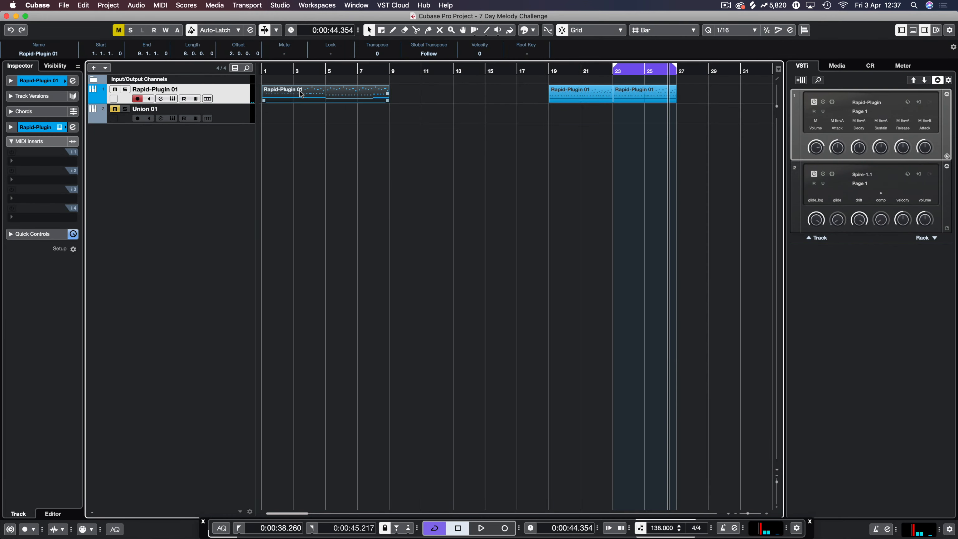
drag(112, 215, 197, 300)
drag(208, 197, 275, 309)
drag(275, 223, 226, 287)
drag(205, 234, 147, 295)
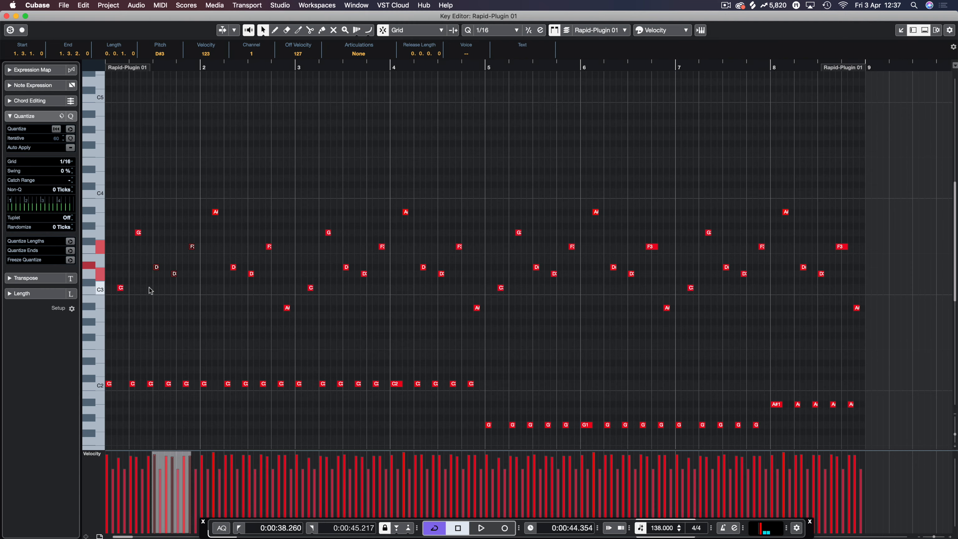
key(Return)
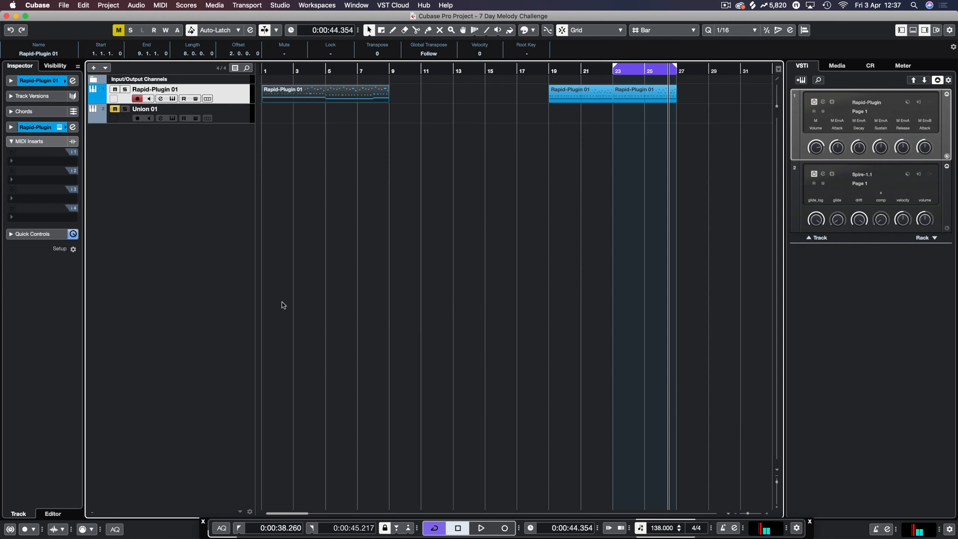
Reopen the part at bar 23 and set its melody notes at 26.1.3 to A3, 26.3.4 to F3 and 26.4.3 to G3
click(646, 97)
double_click(646, 98)
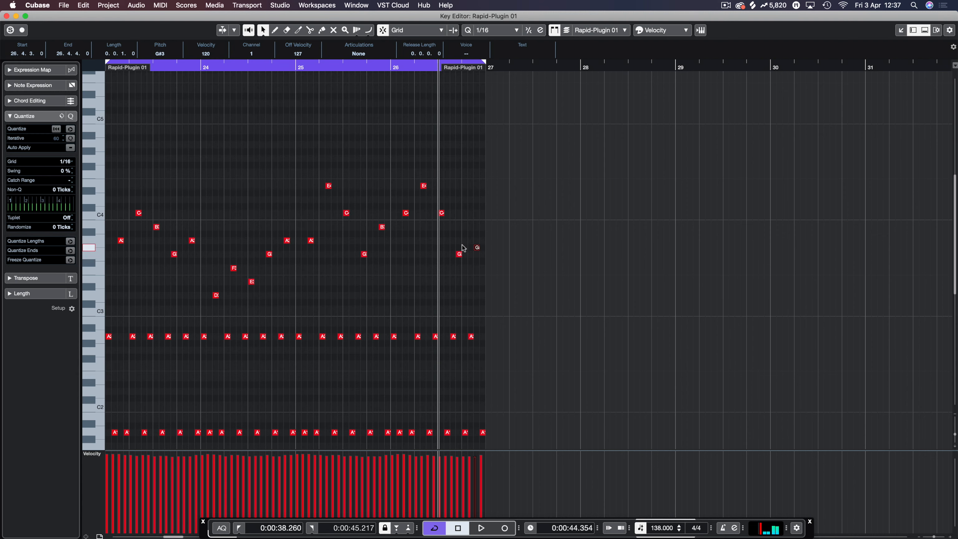
drag(447, 252, 484, 253)
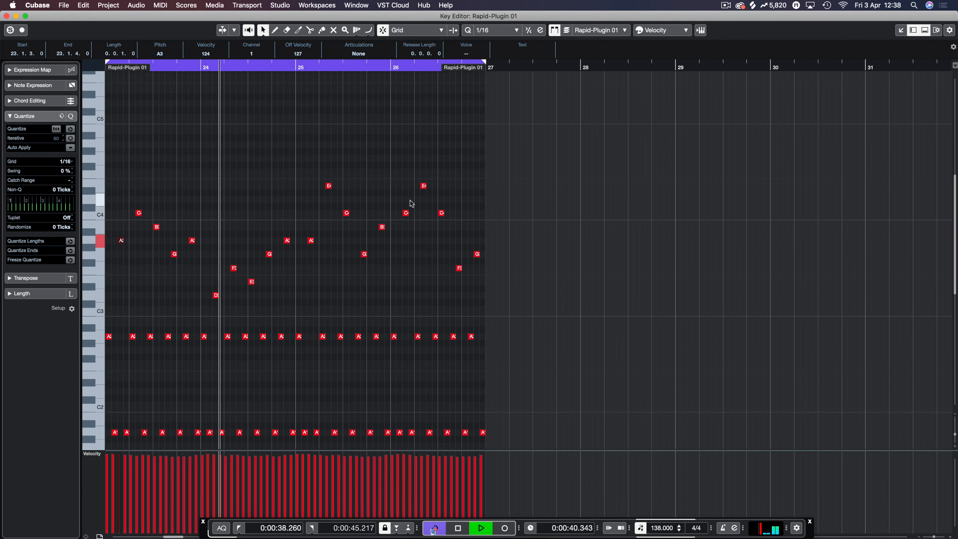
drag(405, 211, 414, 223)
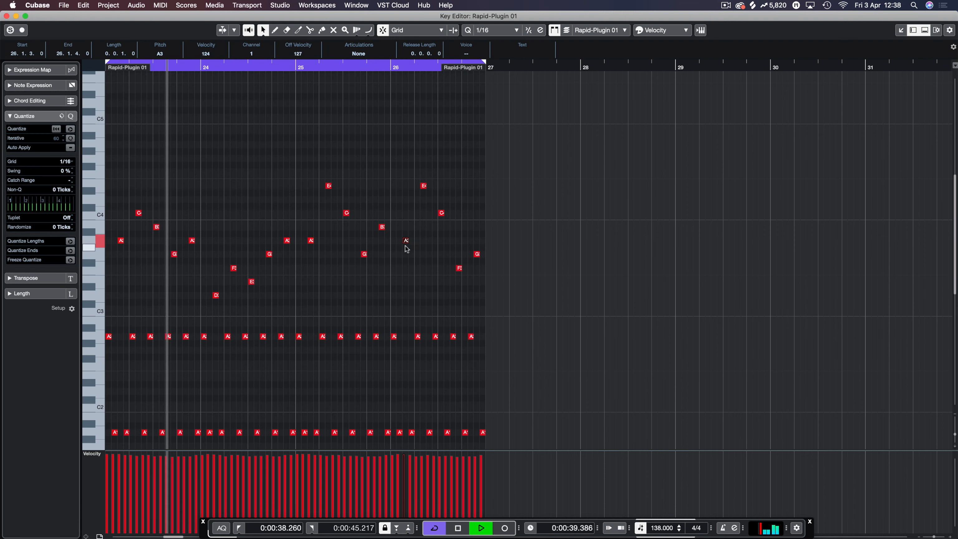
Lower the melody note at 26.2.2 to C4 while the loop plays
drag(429, 176, 412, 201)
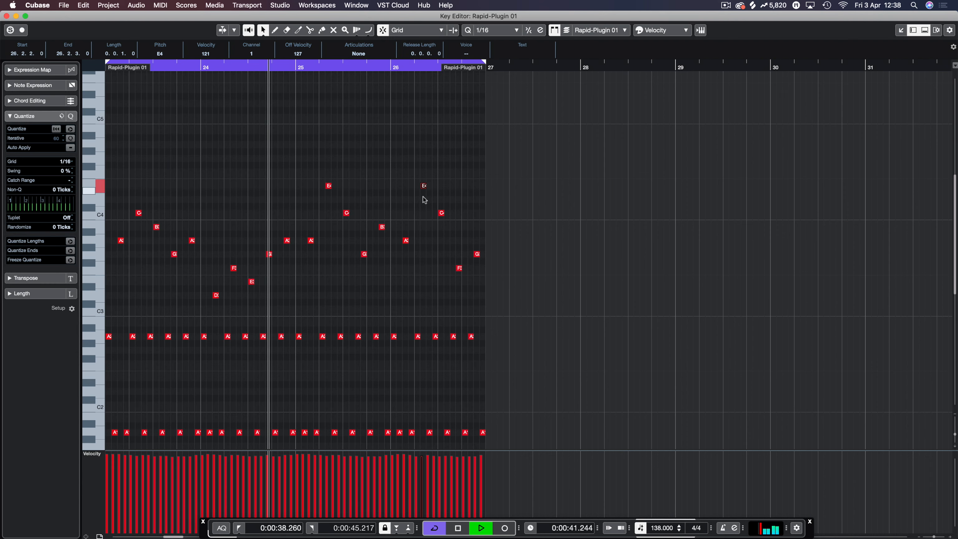
key(Down)
key(Down)
key(Down)
key(Down)
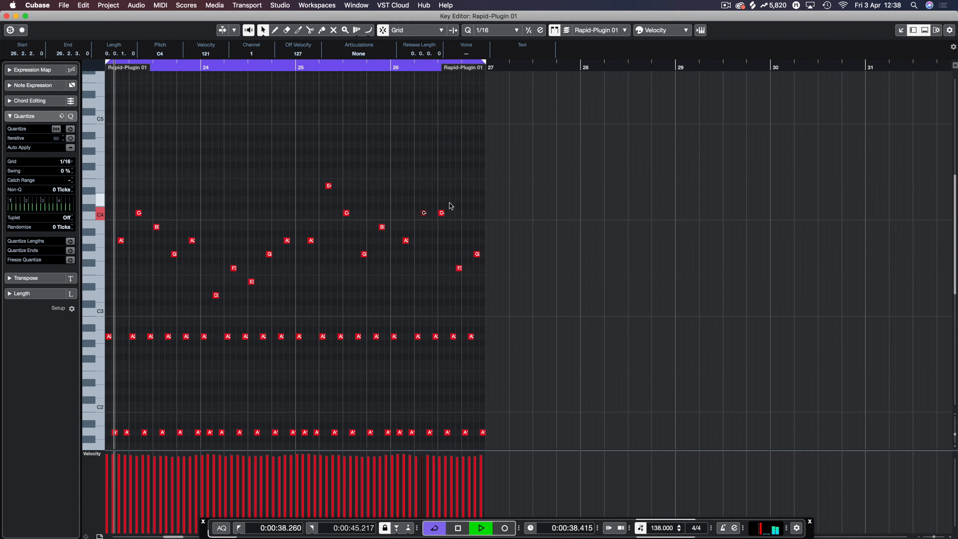
Raise the melody note at 26.3.1 to D4, add a B3 at 26.3.2 and raise the 26.3.4 note to A3
drag(449, 204, 449, 229)
key(Up)
key(Up)
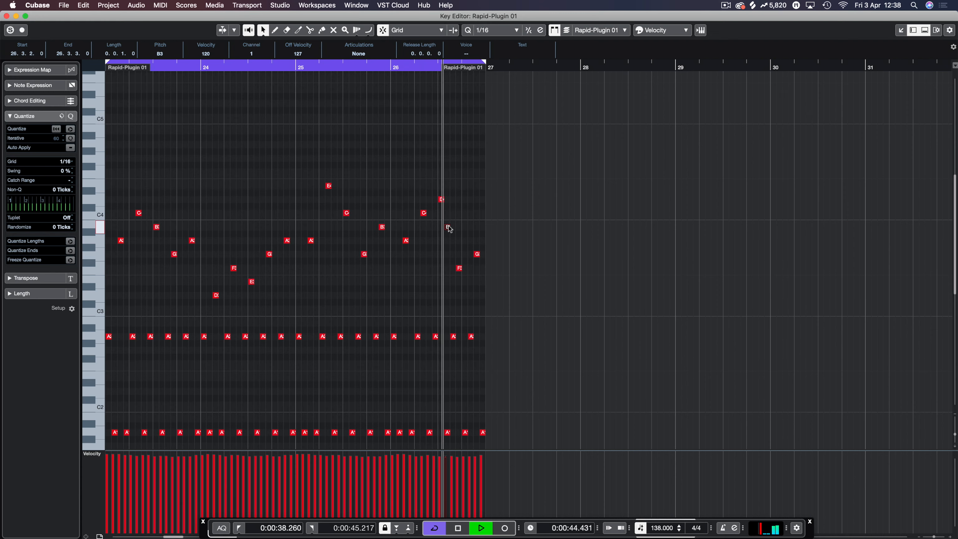
drag(459, 269, 458, 240)
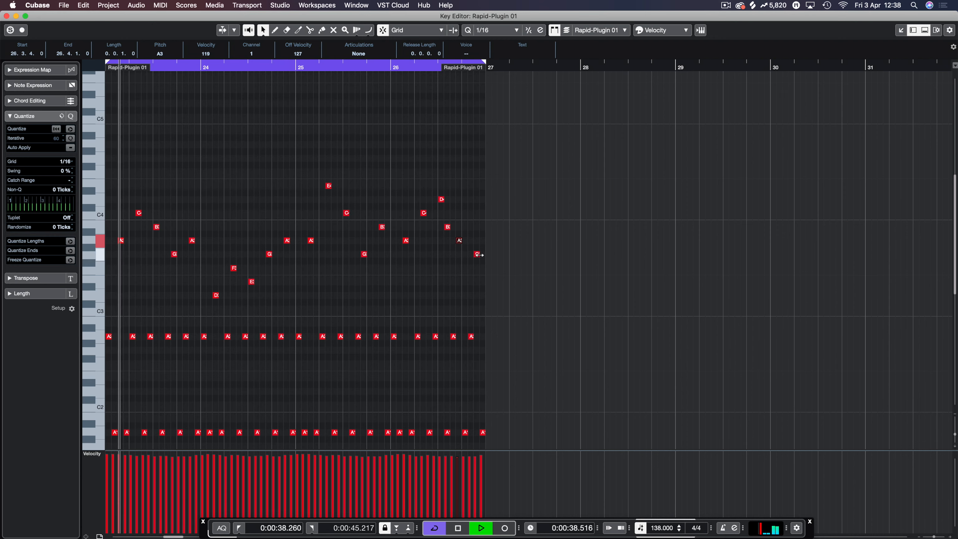
Try the melody note at 26.4.3 on B3 and on E4, auditioning the end of bar 26
key(space)
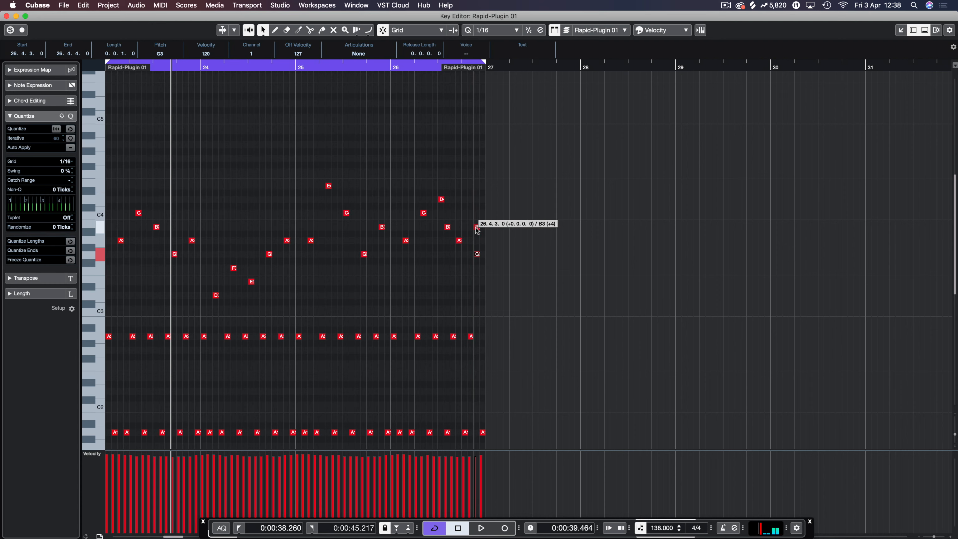
click(432, 69)
key(space)
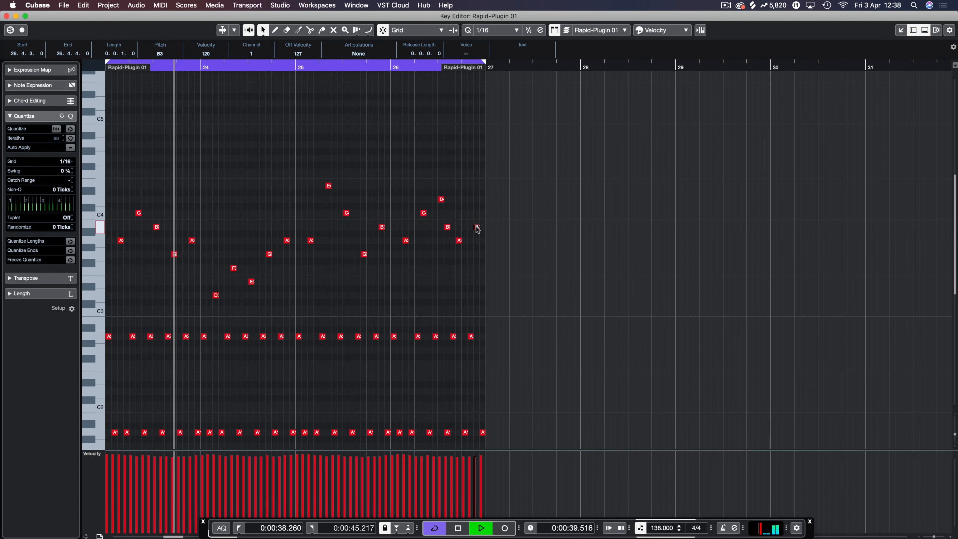
drag(477, 226, 476, 187)
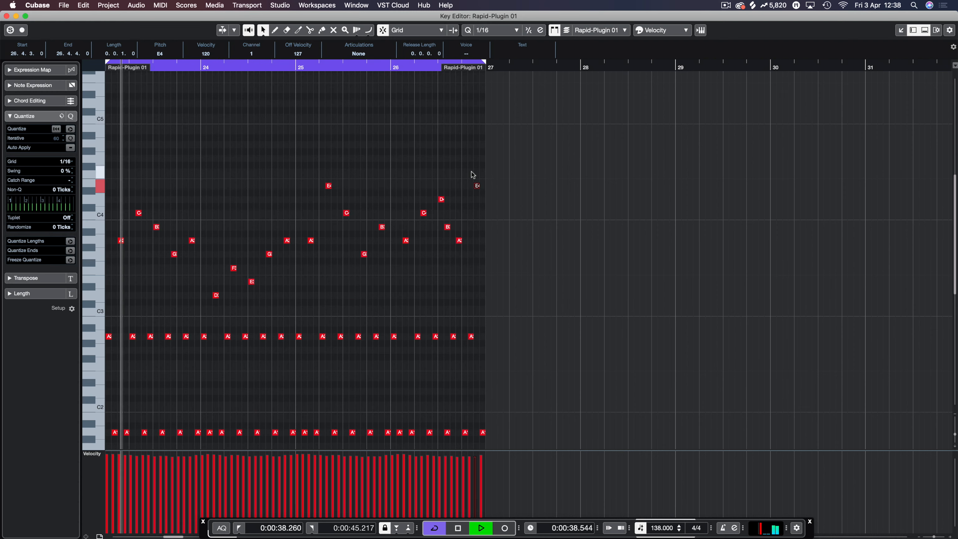
Set the melody note at 26.4.3 to C4, copy it to 26.4.4 as B3, and play back from bar 26
key(space)
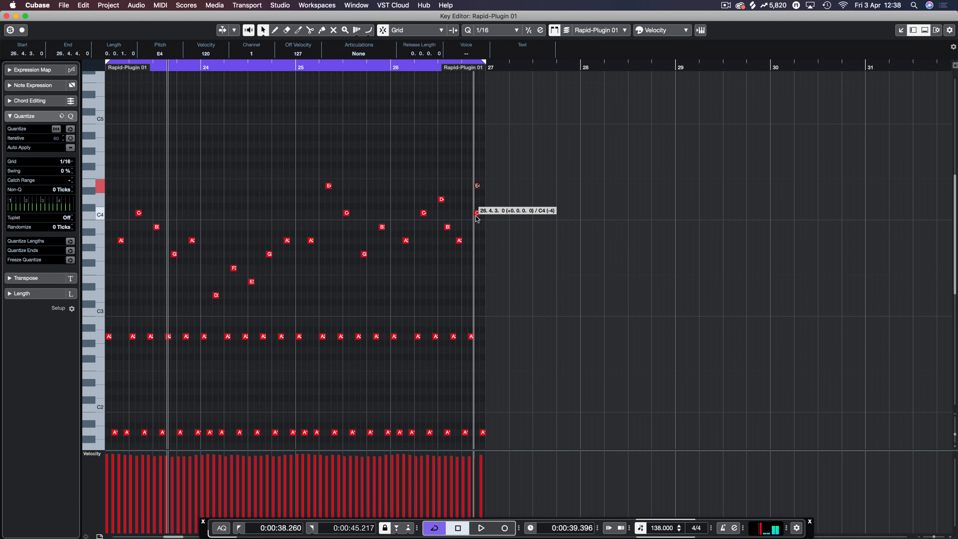
drag(477, 215, 483, 227)
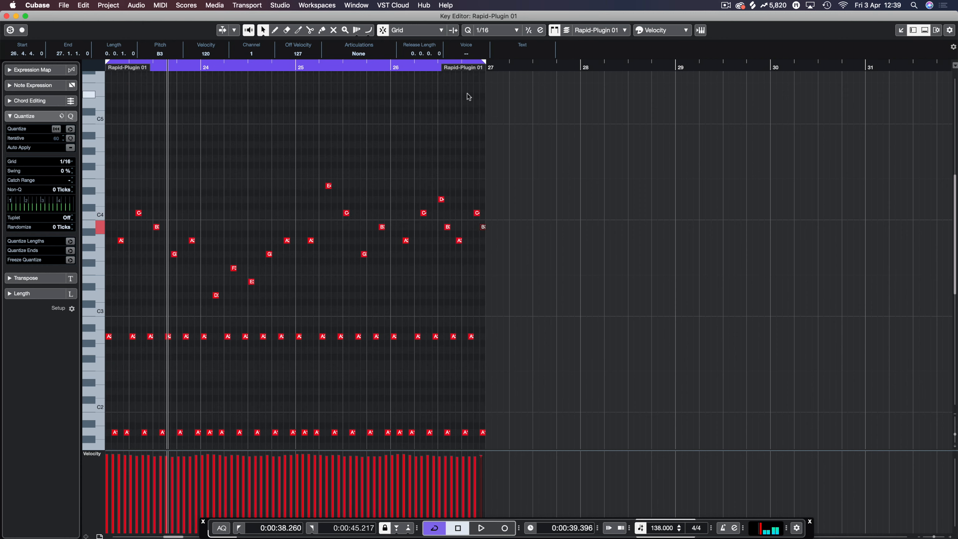
drag(419, 68, 392, 67)
key(space)
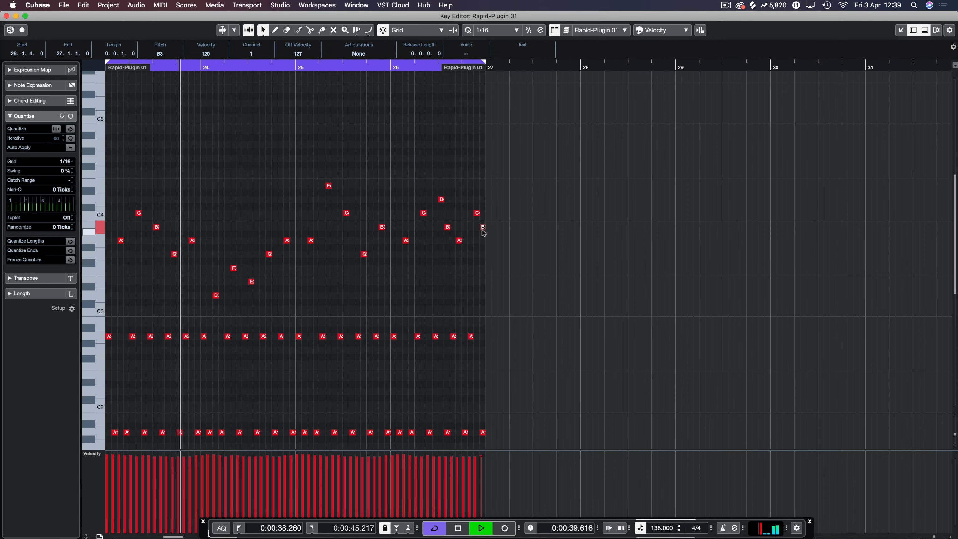
key(Left)
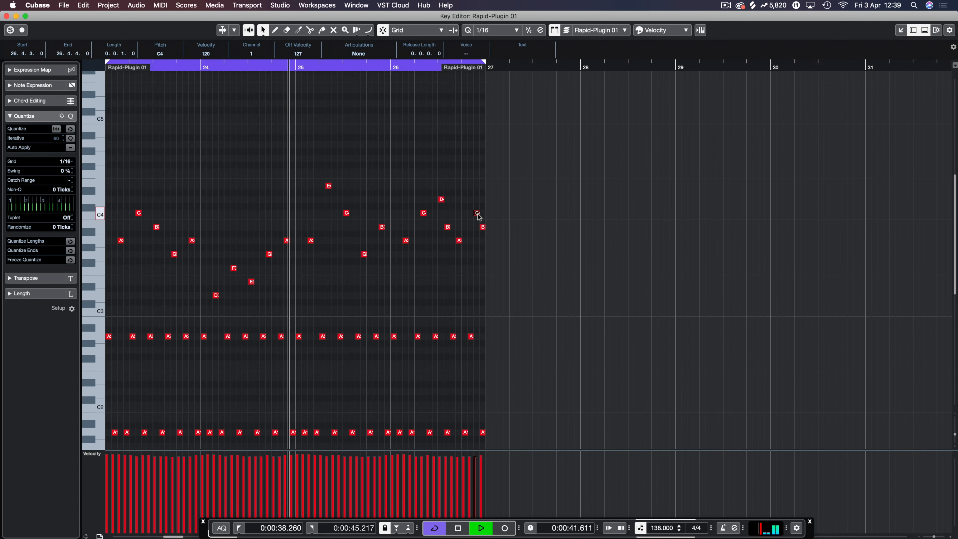
Change the last two melody notes of bar 26 to B3 at 26.4.3 and C4 at 26.4.4
scroll(483, 225, down, 10)
scroll(486, 223, up, 3)
key(Return)
key(Return)
scroll(496, 148, up, 6)
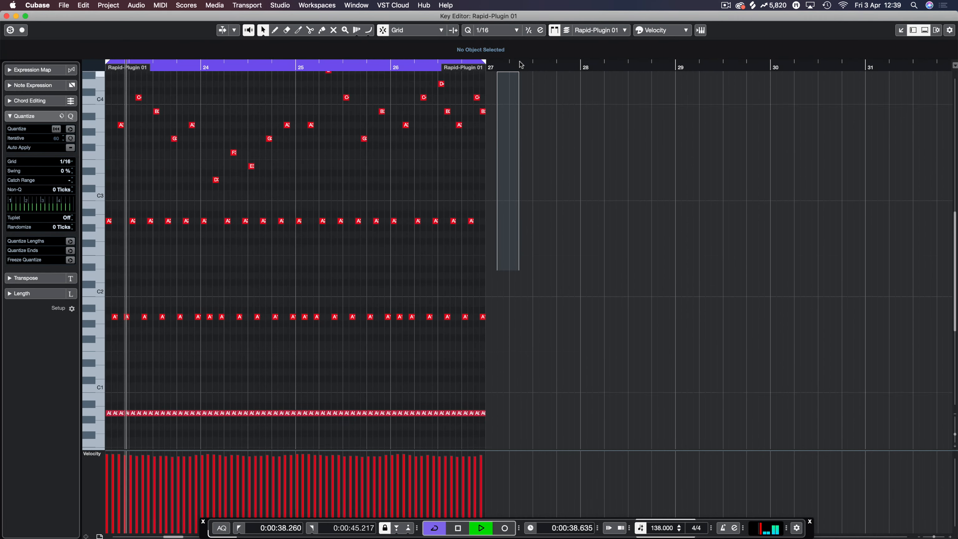
drag(489, 174, 483, 199)
key(Down)
key(Down)
key(Up)
key(Up)
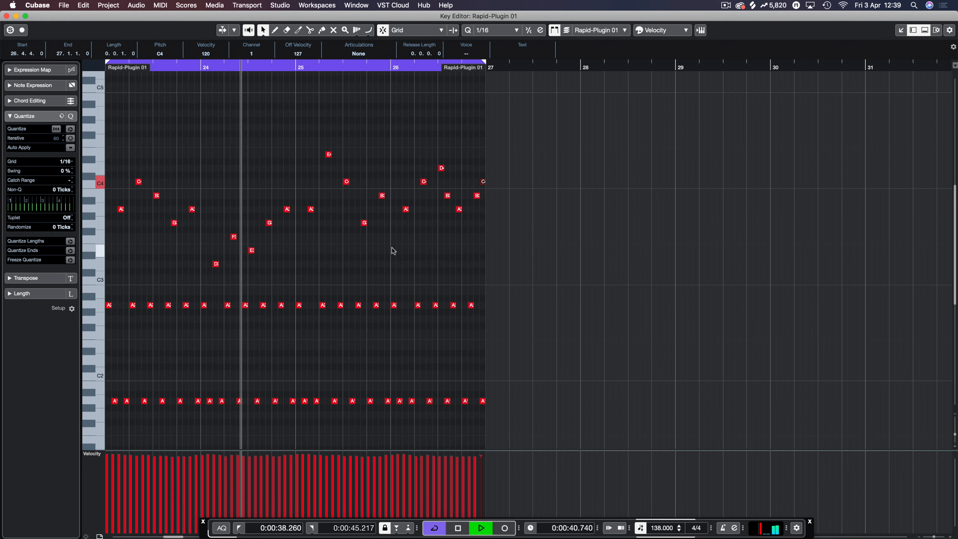
Transpose all three rows of A bass notes in bars 25 and 26 down four semitones to F
key(g)
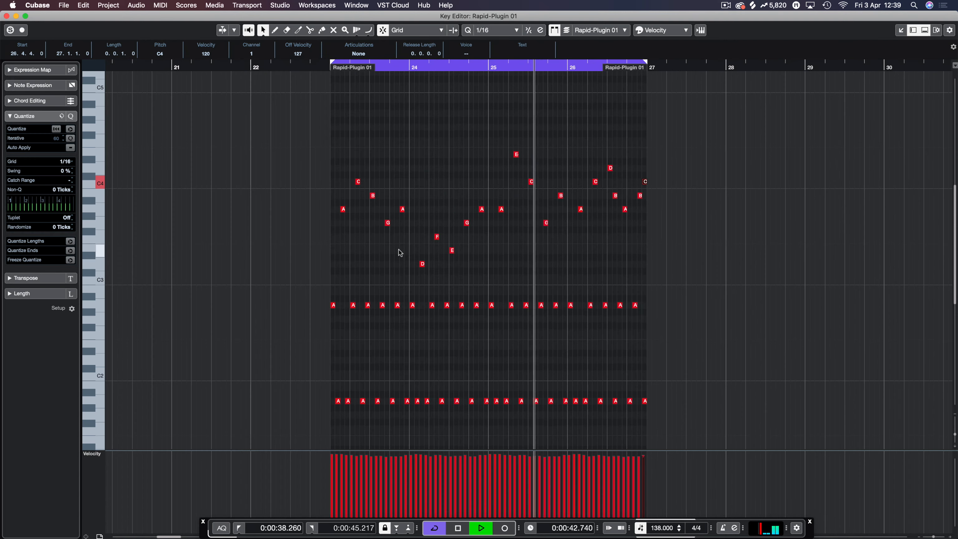
scroll(562, 277, down, 3)
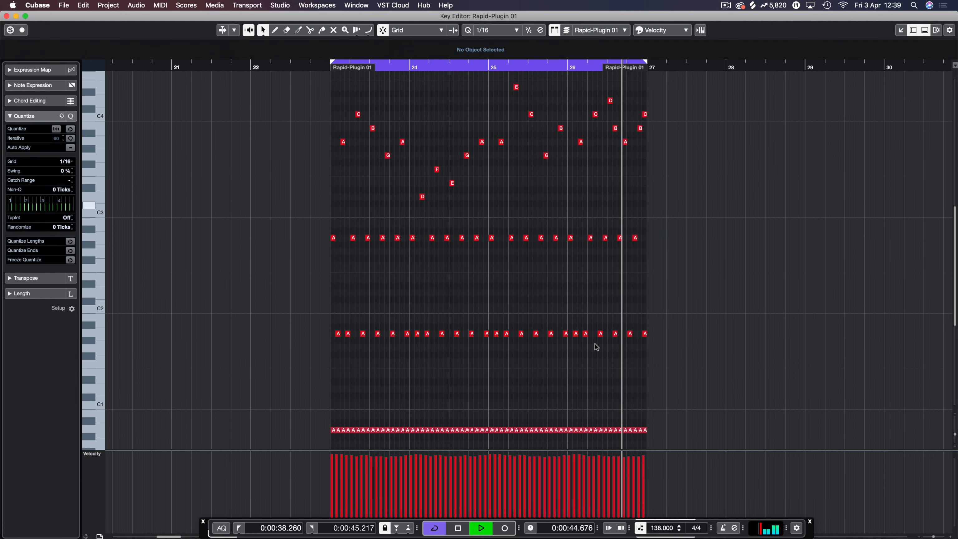
drag(689, 206, 494, 440)
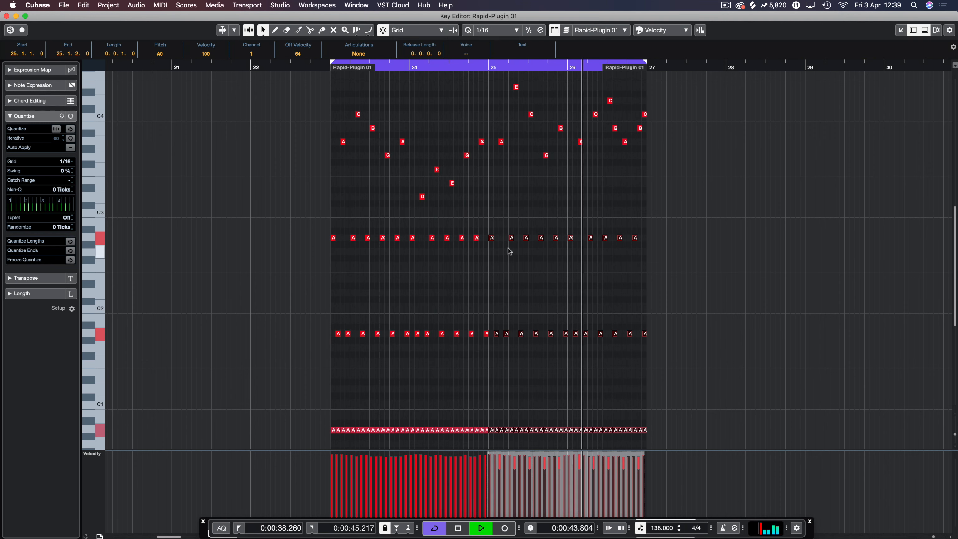
key(Down)
key(Down)
key(Down)
key(Down)
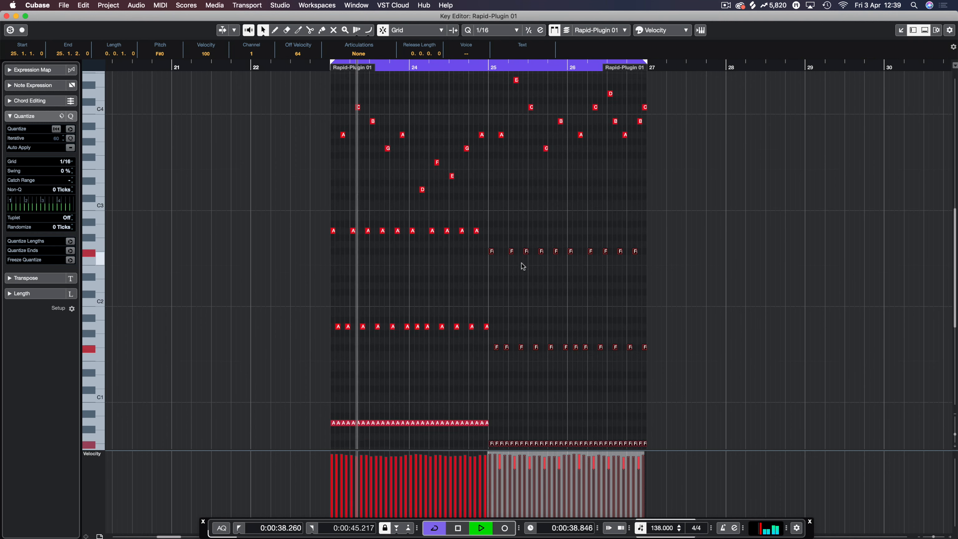
Transpose the F bass notes in the last beat of bar 26 up to G in all three rows
drag(689, 220, 568, 352)
scroll(567, 353, down, 3)
scroll(635, 139, up, 5)
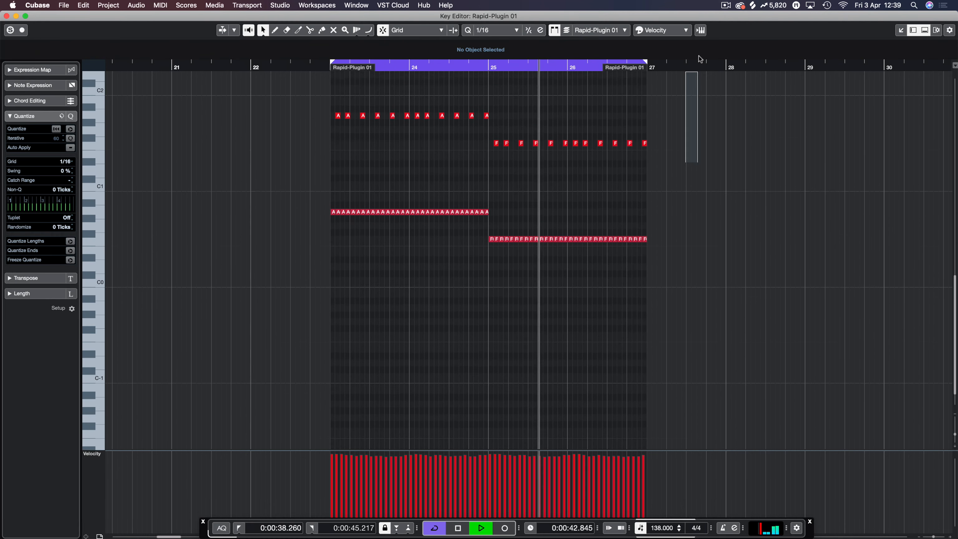
drag(692, 179, 631, 410)
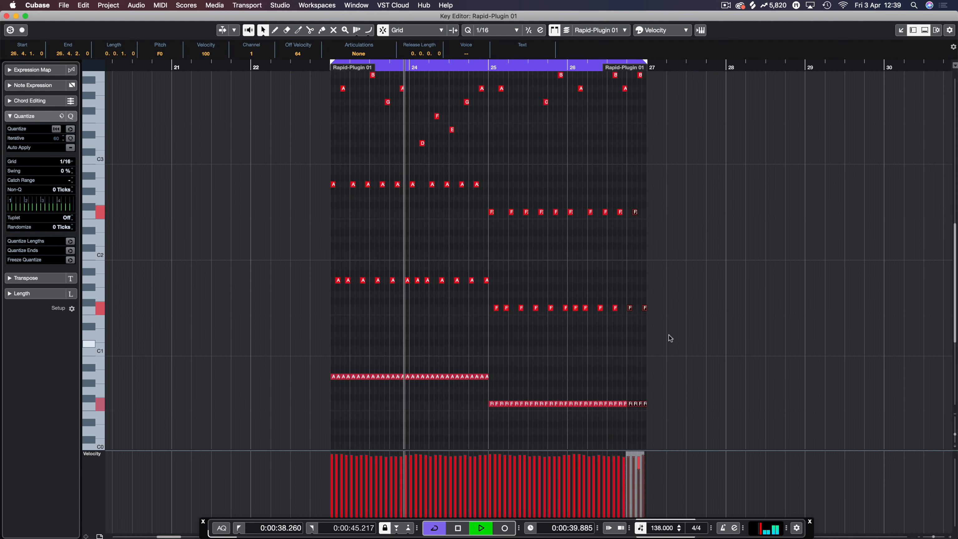
key(Up)
key(Up)
key(Up)
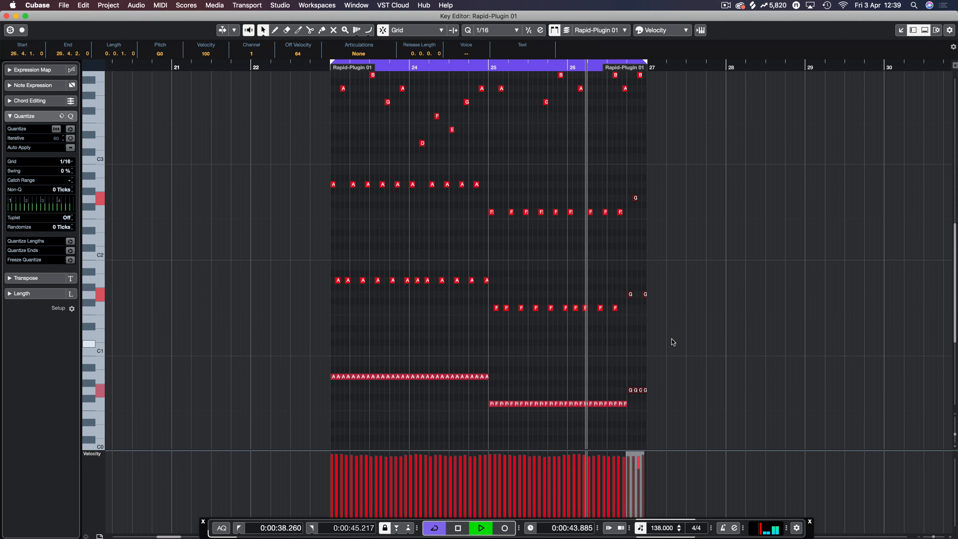
key(Down)
key(Down)
key(Up)
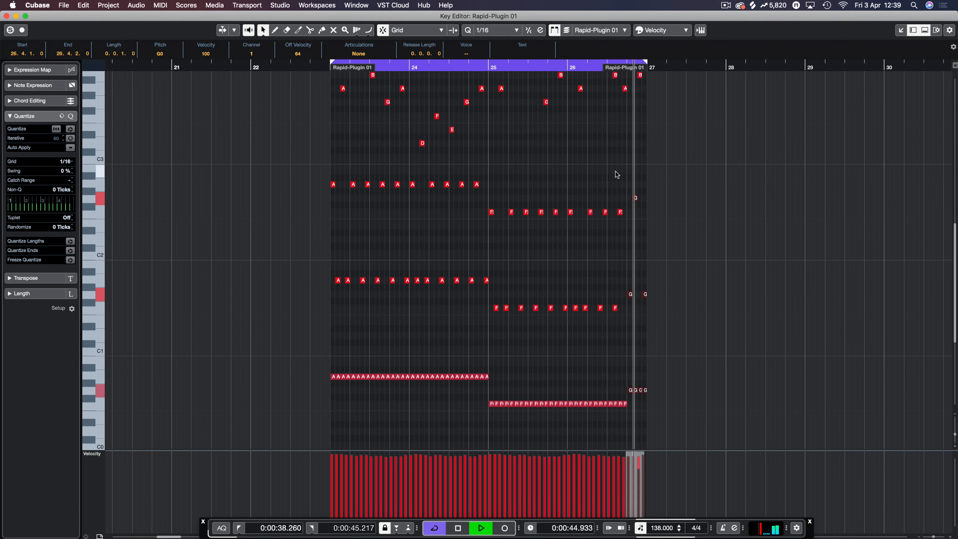
Close the note editor and play the two four-bar patterns from bar 19
mouse_move(577, 134)
mouse_down()
mouse_move(572, 68)
mouse_move(570, 123)
mouse_up()
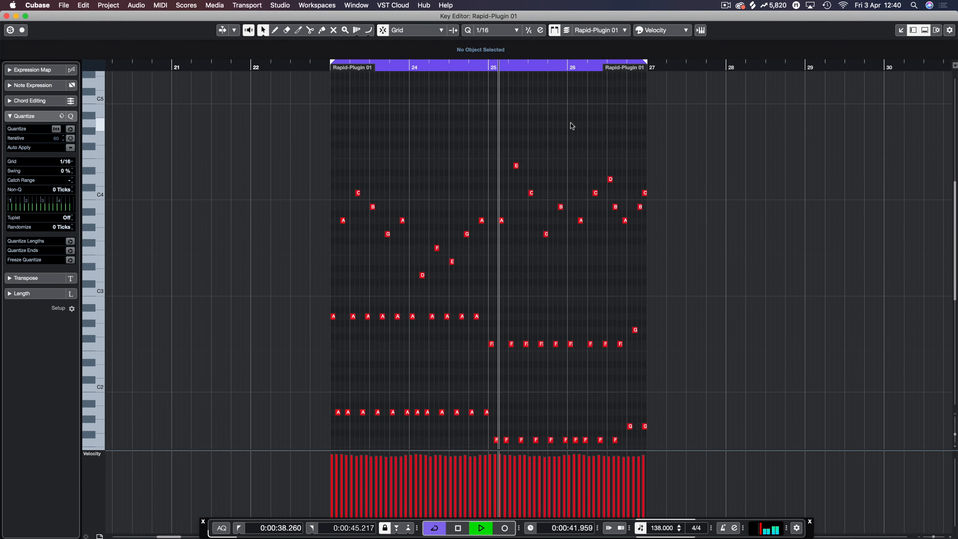
key(Return)
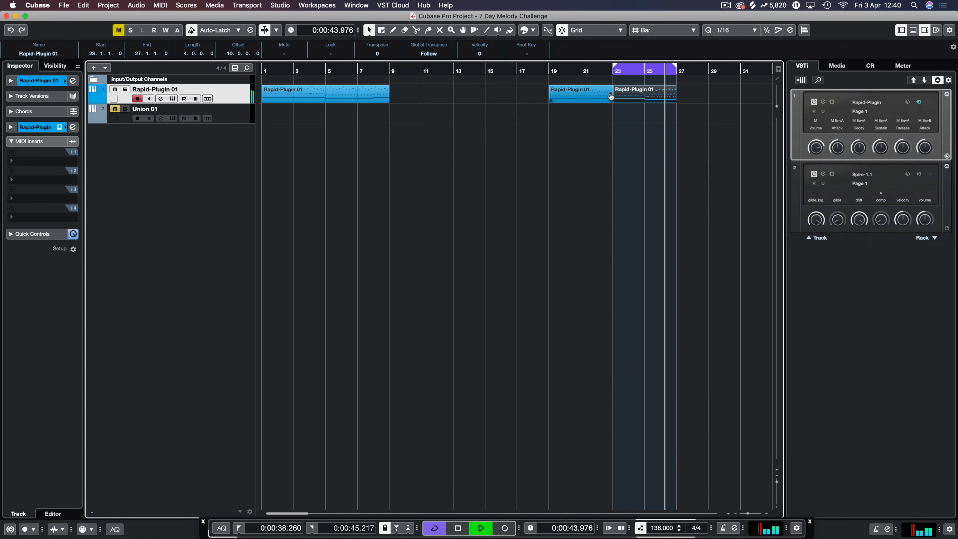
key(space)
click(550, 71)
key(space)
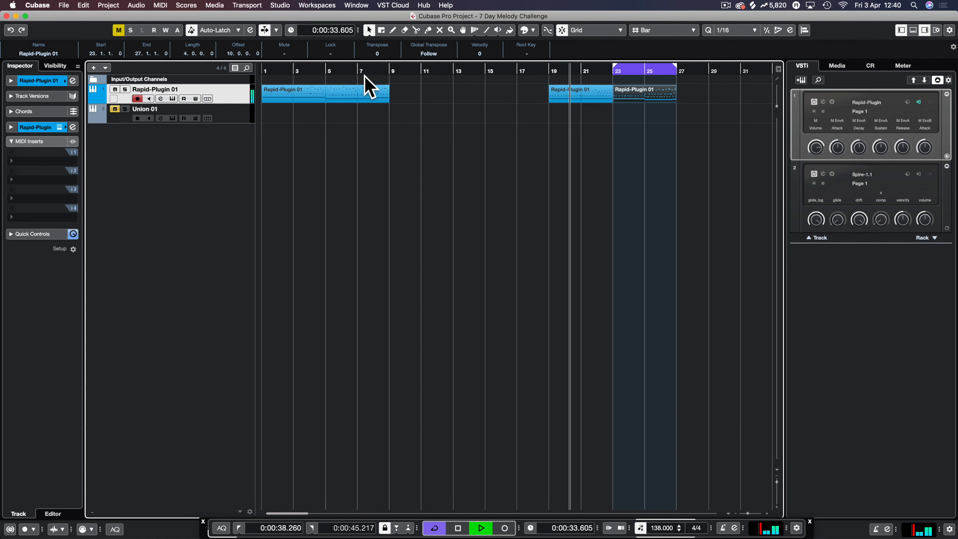
key(space)
Open the eight-bar Rapid-Plugin 01 part at bar 1 and transpose all its notes up four semitones
drag(292, 67, 225, 69)
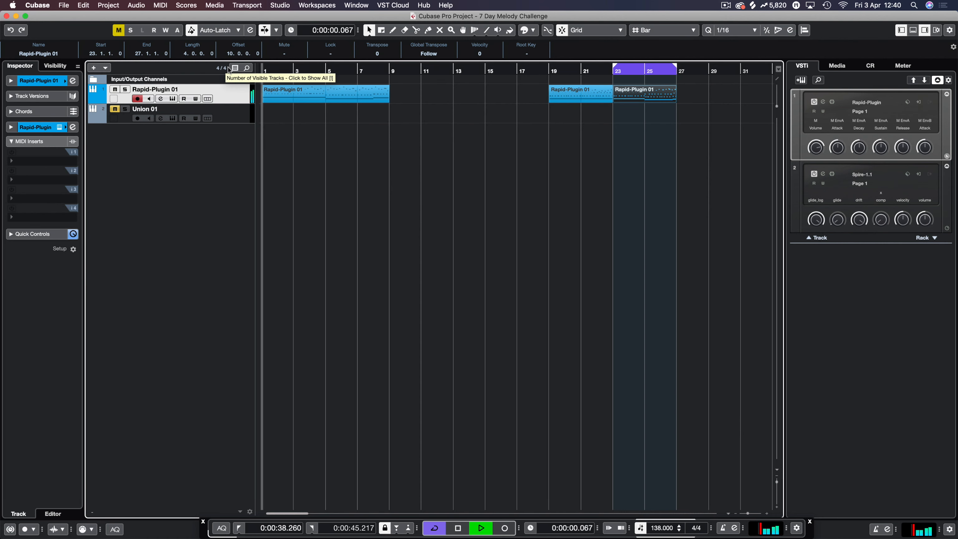
click(306, 95)
double_click(310, 94)
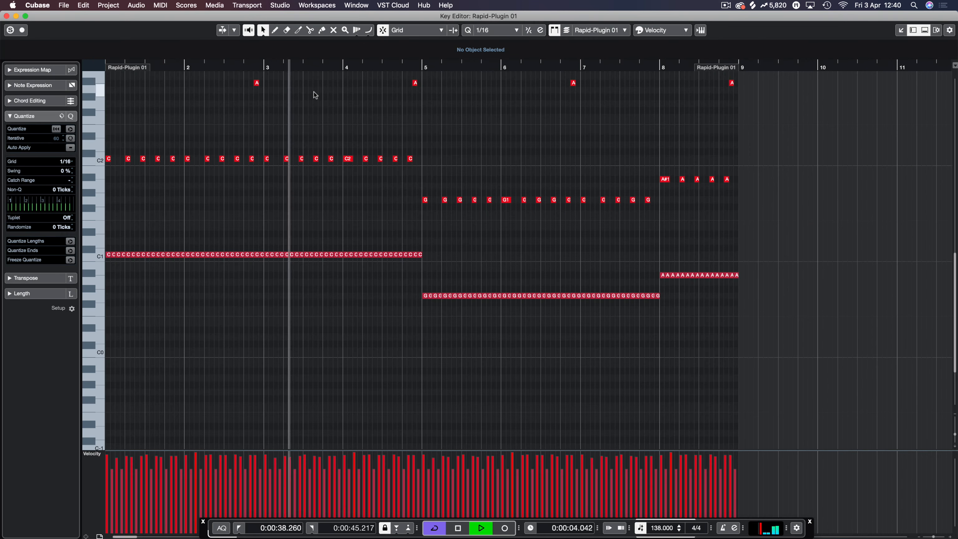
key(Up)
key(Up)
key(Up)
key(Up)
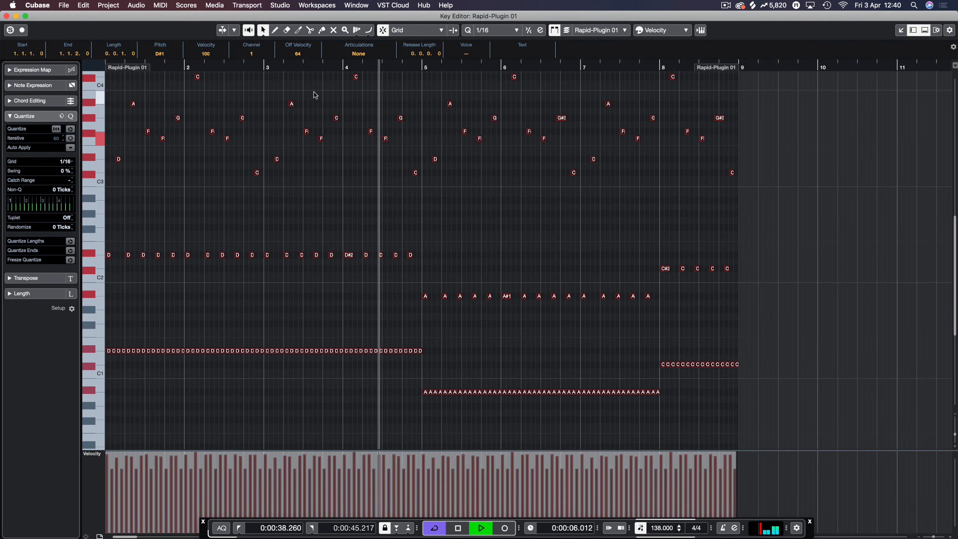
Return to the arrangement and play the transposed eight-bar part from the project start
key(space)
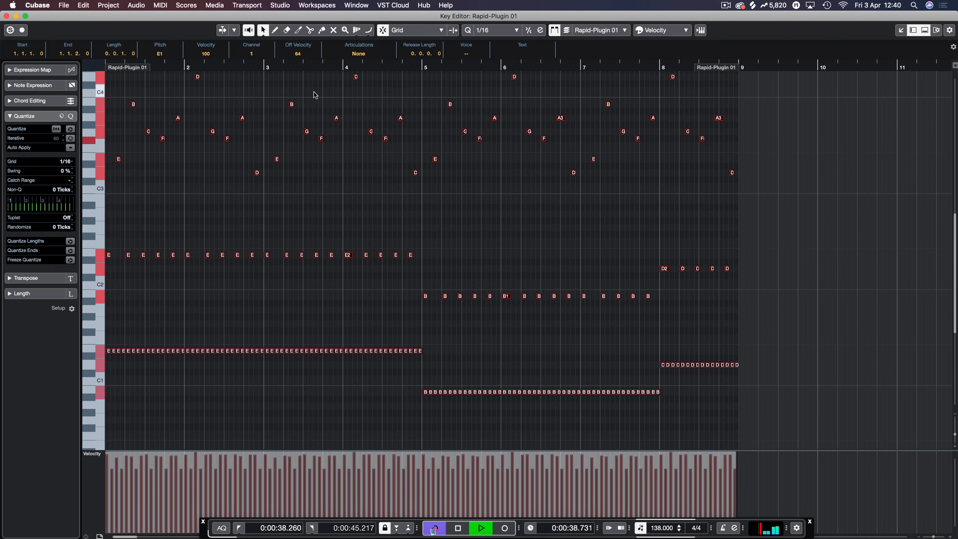
key(Return)
key(space)
key(period)
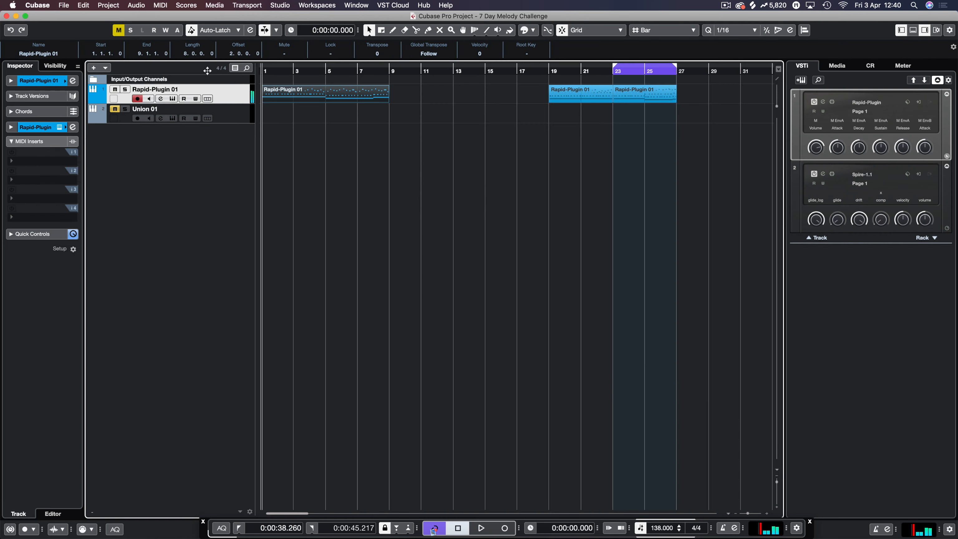
key(space)
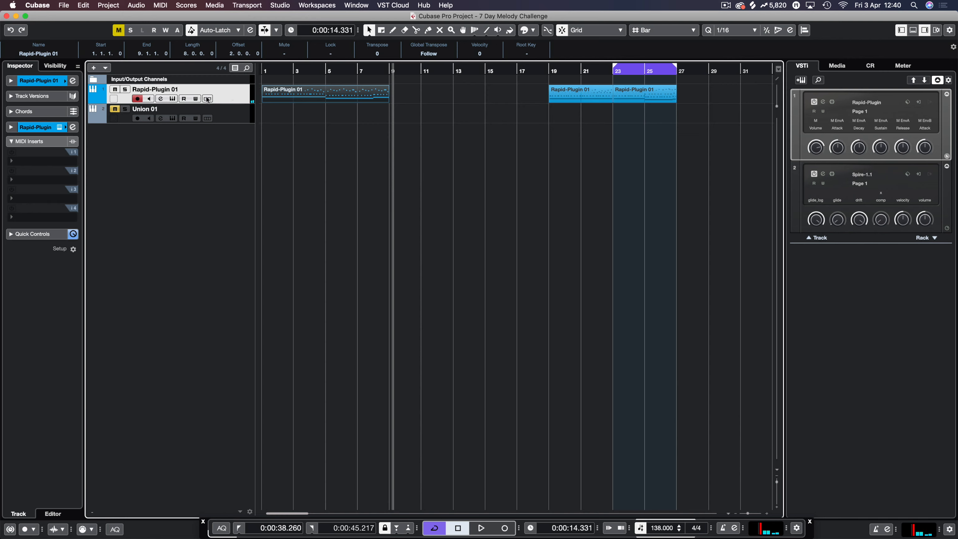
Open the Rapid-Plugin instrument and examine the oscillators, filters and effects of layers 1 and 2
click(58, 128)
drag(447, 50, 470, 40)
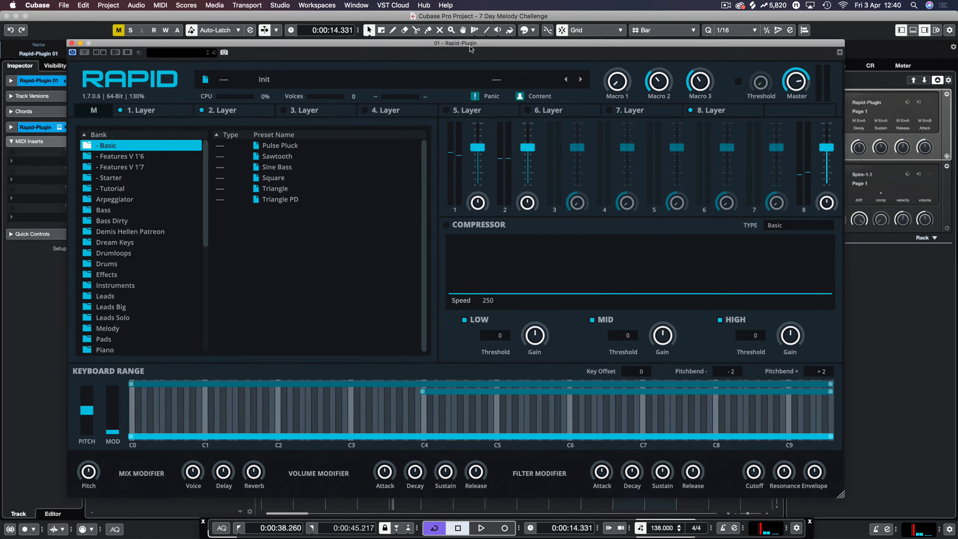
click(177, 100)
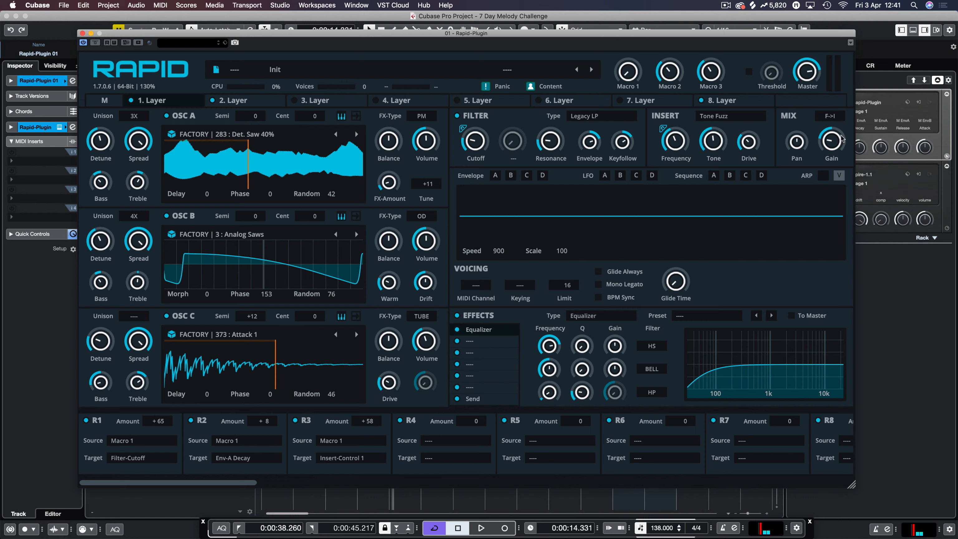
click(215, 102)
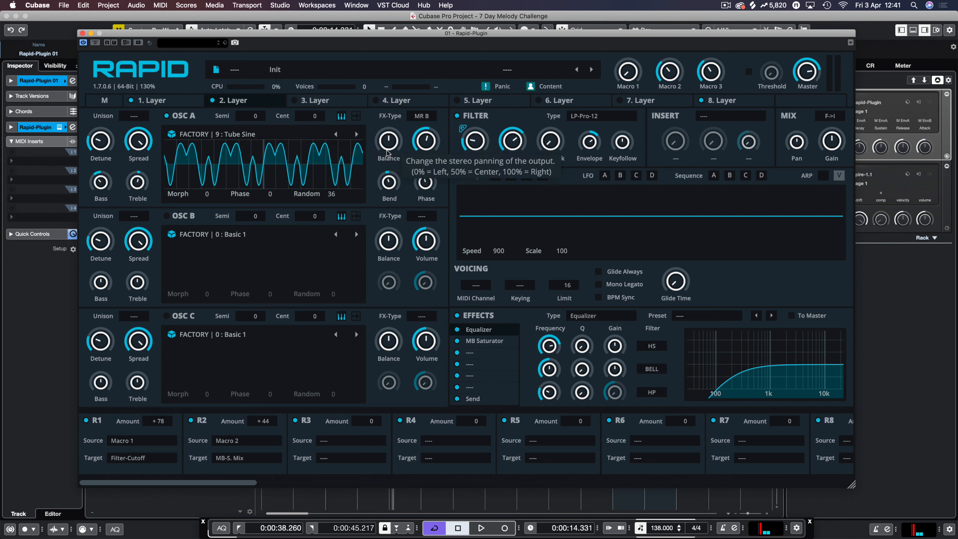
click(176, 102)
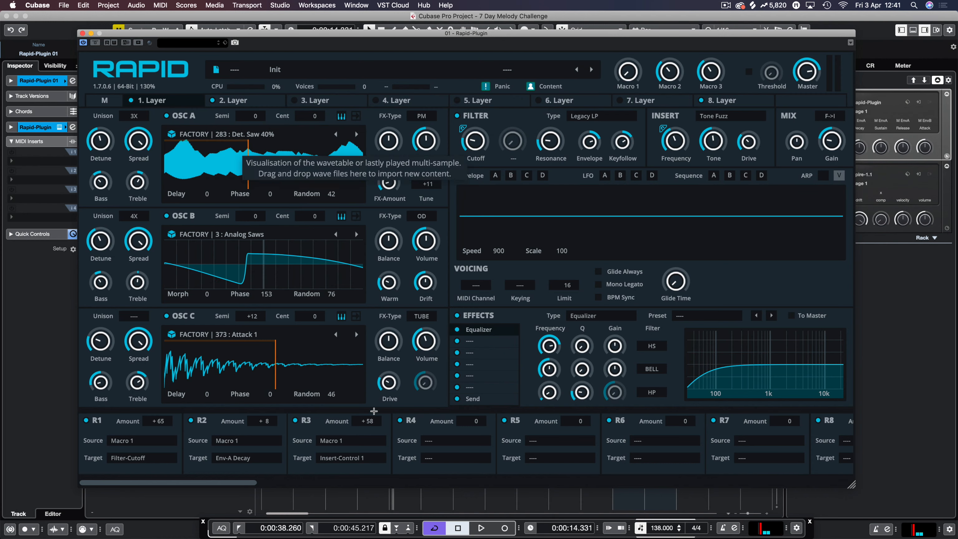
click(231, 101)
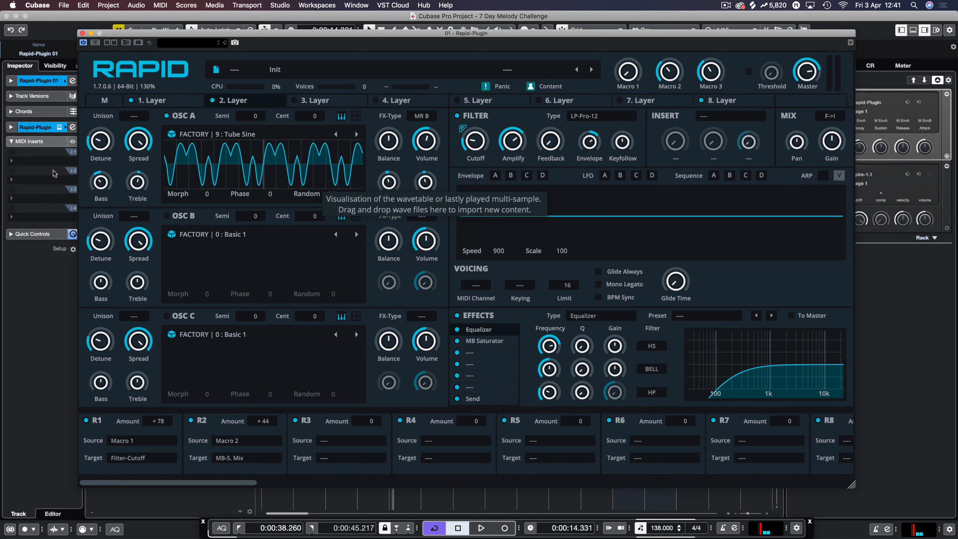
click(181, 100)
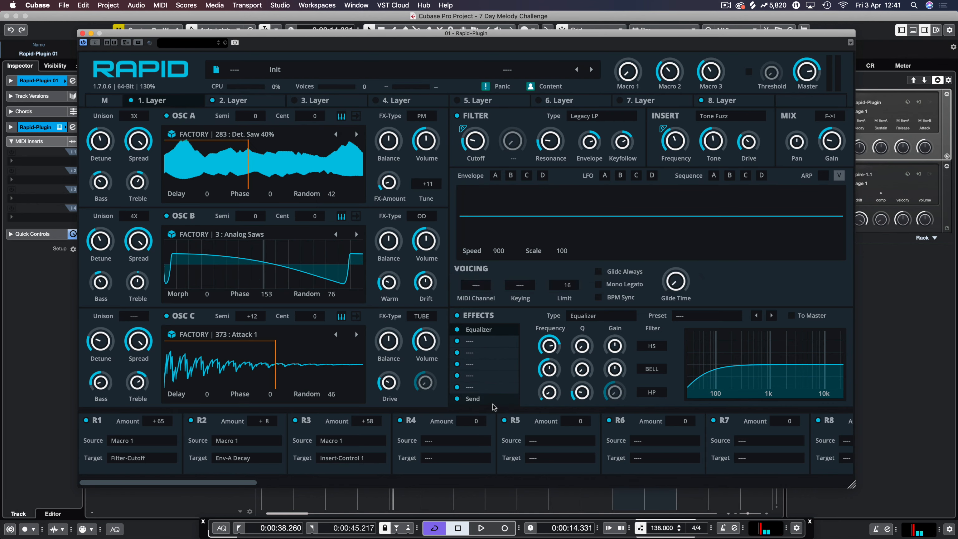
Examine the Reverb and Dual Delay on layer 8, layer 1, and the macro-controlled MB Saturator on layer 2
click(739, 101)
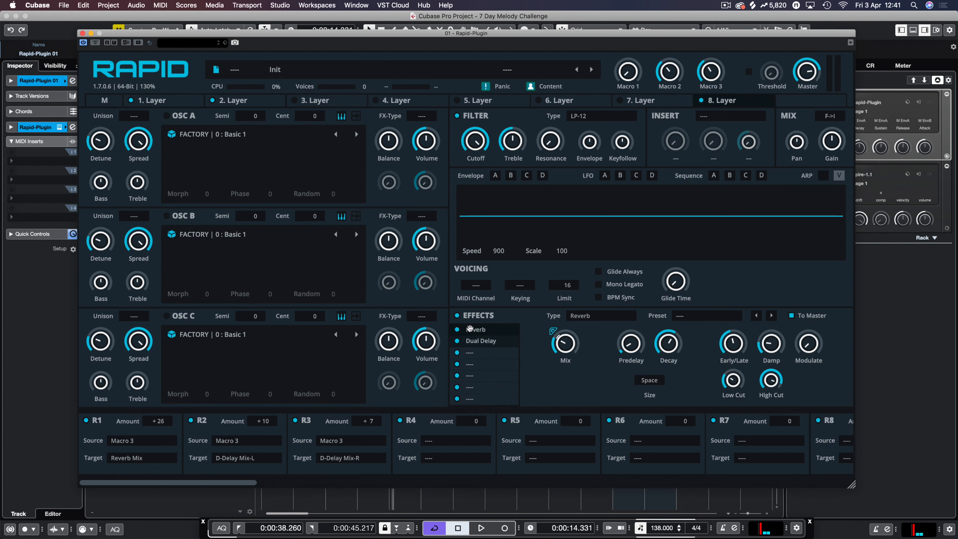
click(491, 339)
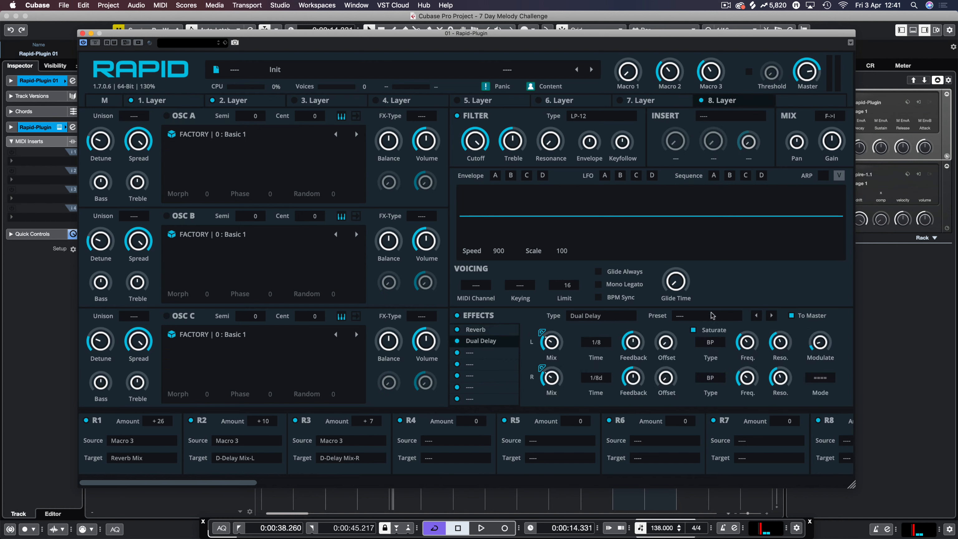
click(182, 100)
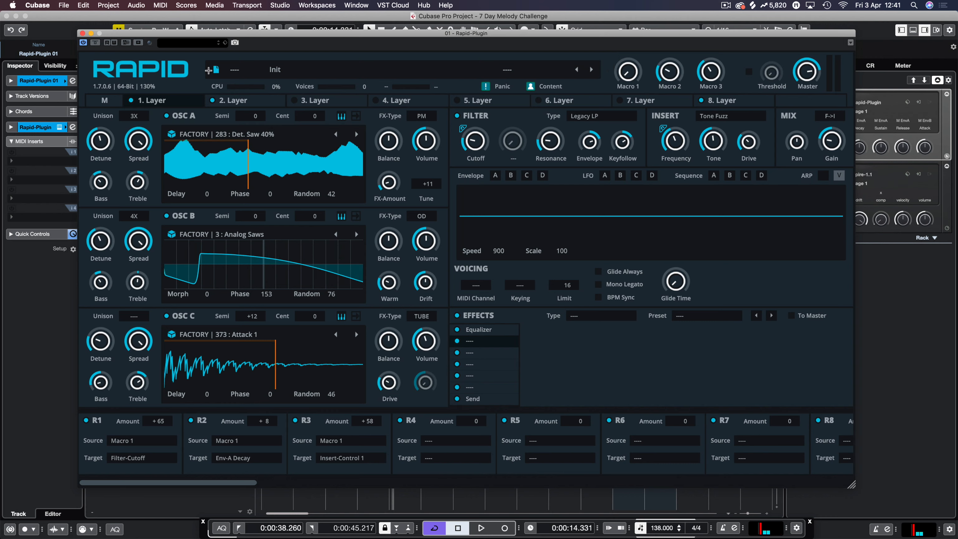
click(233, 101)
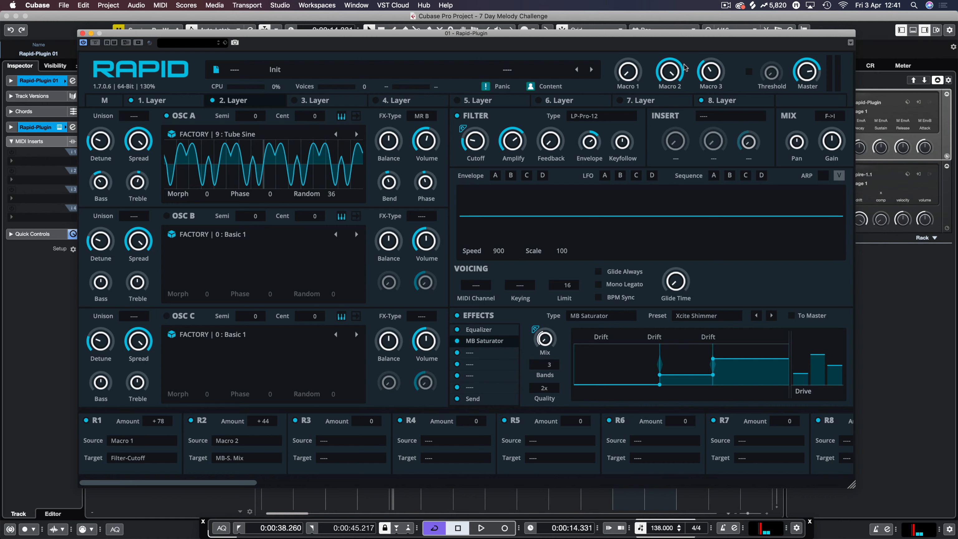
mouse_move(671, 74)
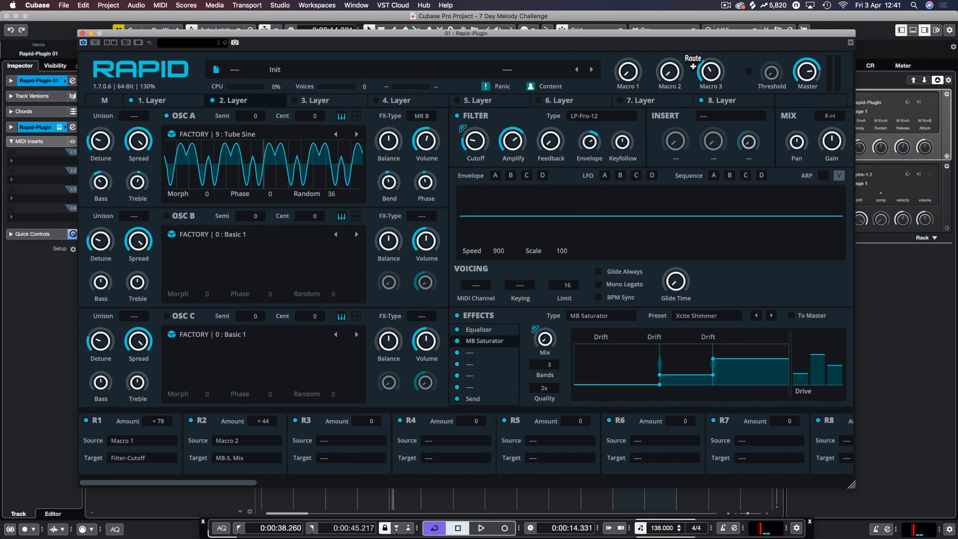
Move Dual Delay ahead of Reverb in the effects chain of layer 8
click(752, 102)
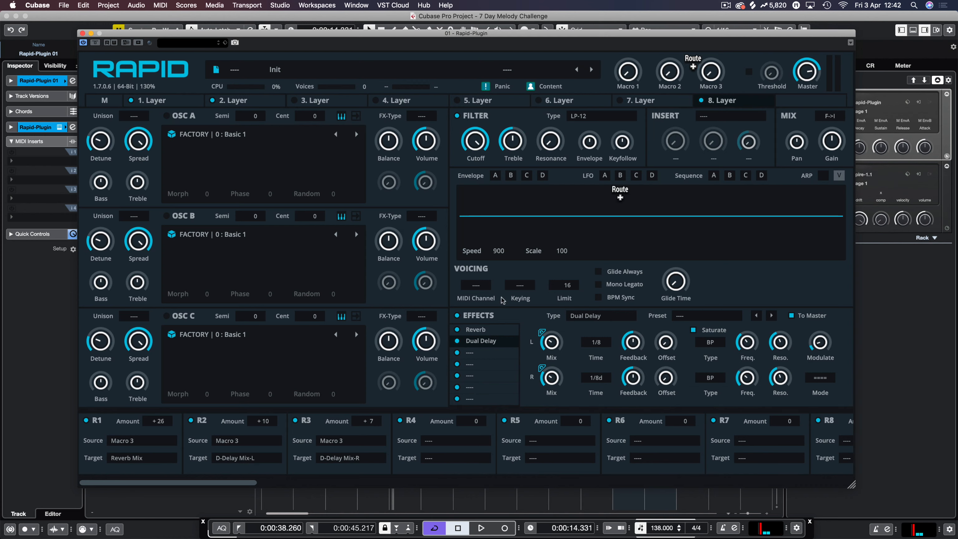
drag(495, 327, 491, 343)
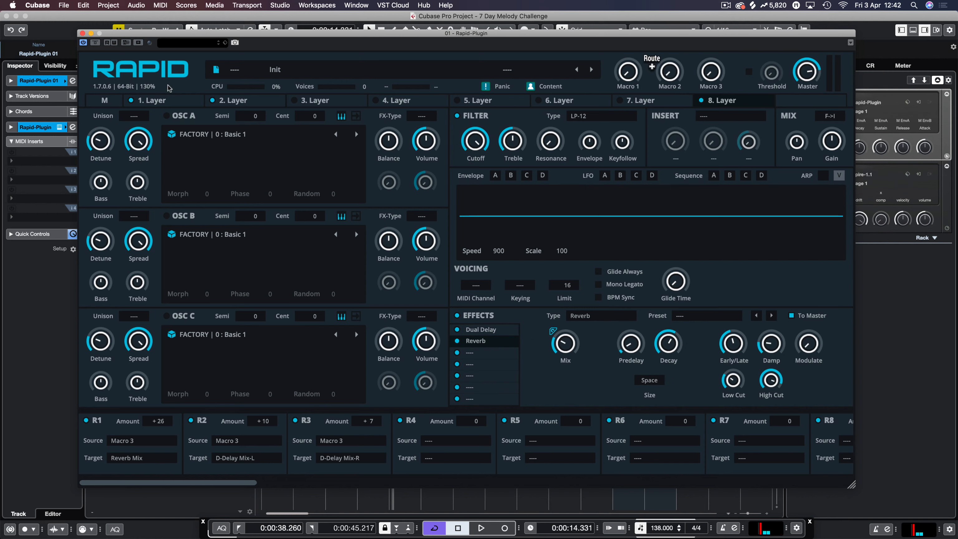
Audition the loop over bars 23 to 26 with layer 1 displayed, and close the Rapid-Plugin window
click(163, 101)
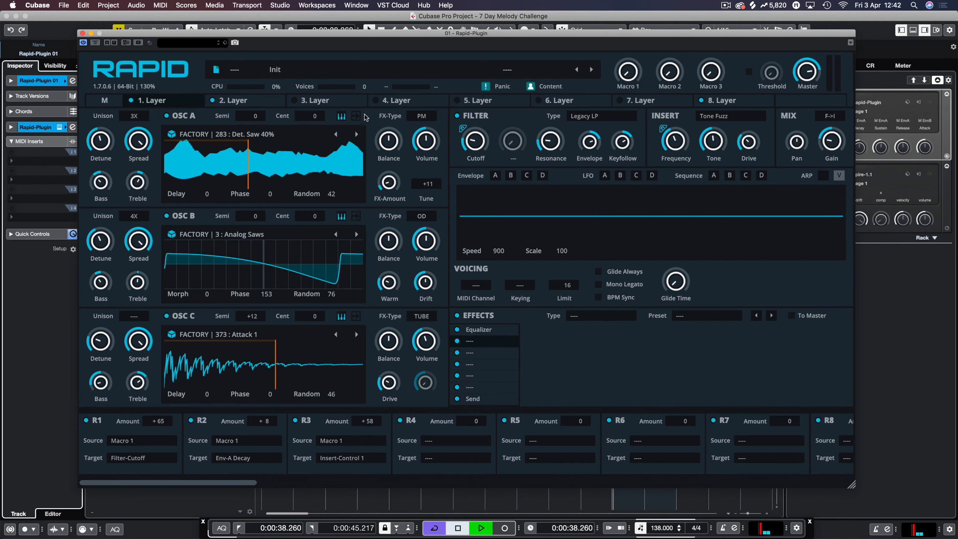
key(space)
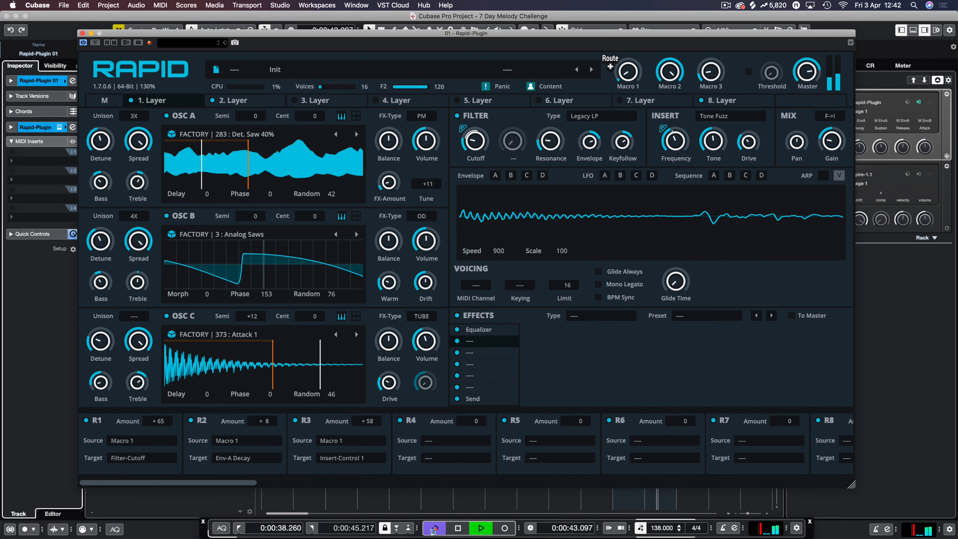
key(space)
click(82, 33)
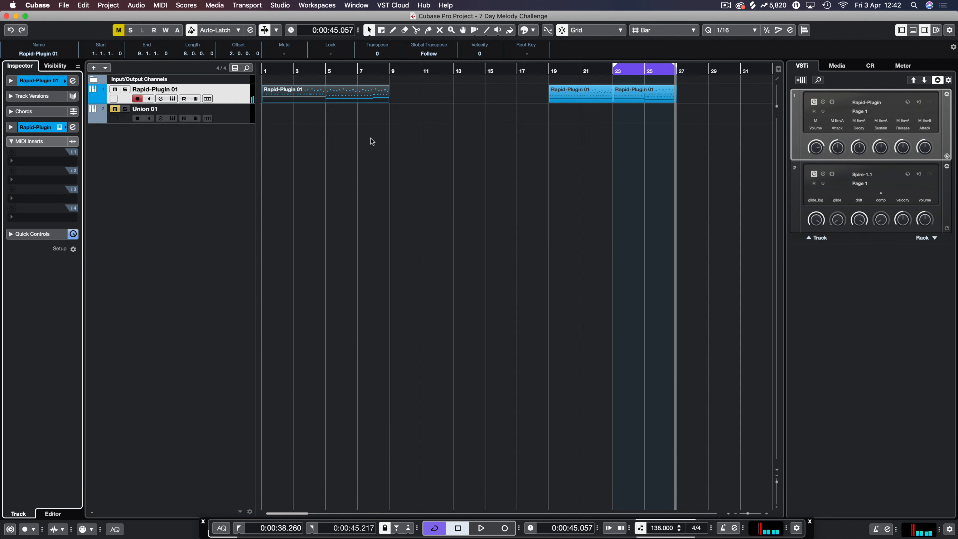